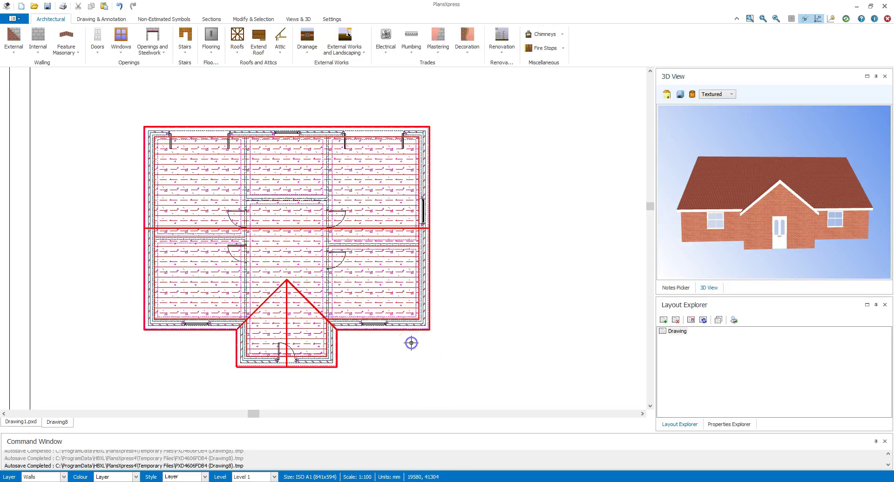
Add a vertical construction line through the outer corner of the floor plan's left external wall
{"action": "scroll", "coordinate": [411, 343], "scroll_direction": "down", "scroll_amount": 5}
{"action": "scroll", "coordinate": [421, 353], "scroll_direction": "up", "scroll_amount": 1}
{"action": "middle_click_drag", "start_coordinate": [387, 316], "coordinate": [287, 253]}
{"action": "scroll", "coordinate": [288, 254], "scroll_direction": "up", "scroll_amount": 1}
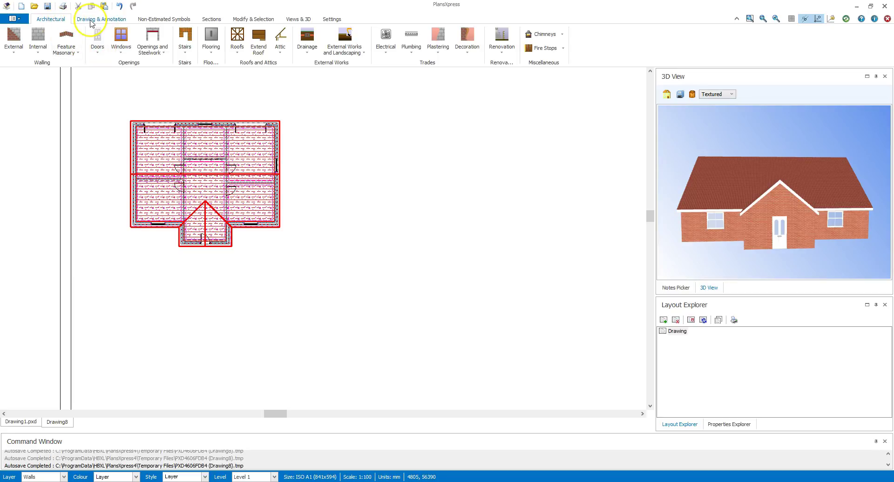
{"action": "left_click", "coordinate": [91, 21]}
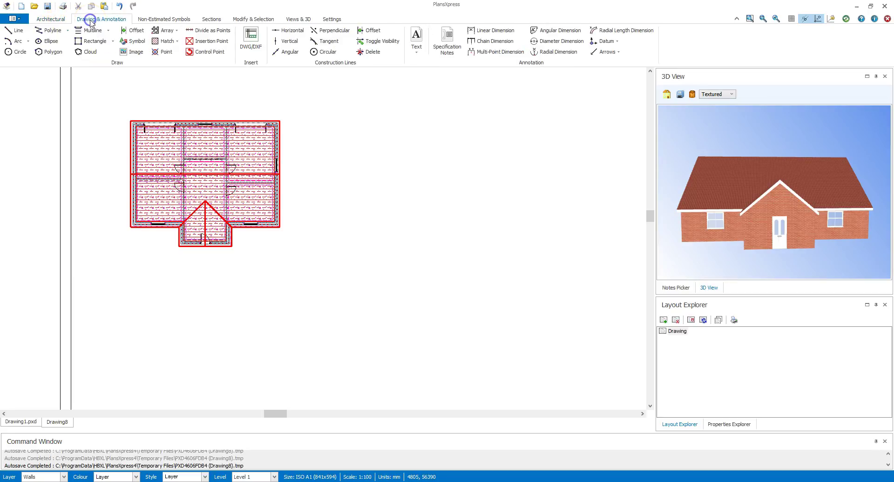
{"action": "left_click", "coordinate": [285, 43]}
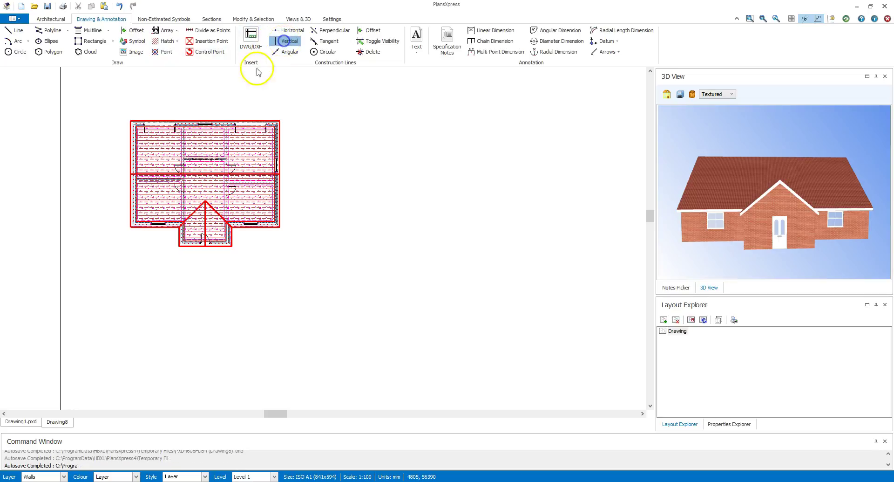
{"action": "scroll", "coordinate": [126, 218], "scroll_direction": "up", "scroll_amount": 1}
{"action": "scroll", "coordinate": [126, 217], "scroll_direction": "up", "scroll_amount": 2}
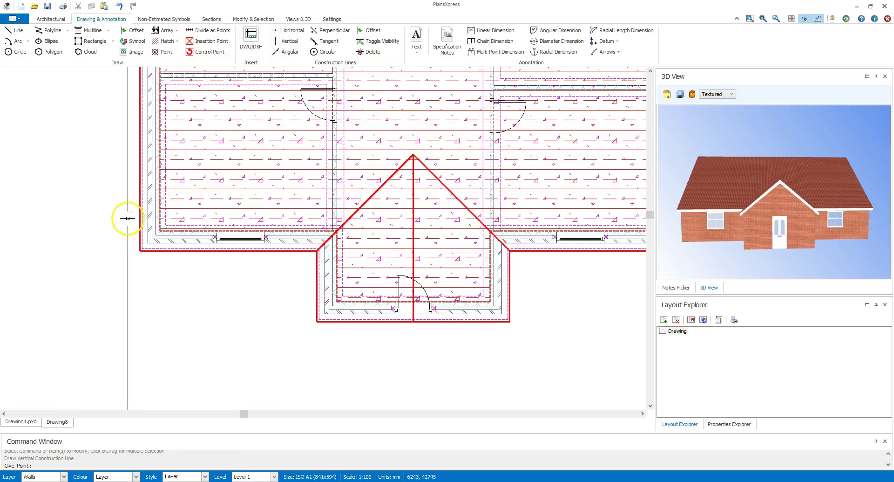
{"action": "left_click", "coordinate": [146, 243]}
{"action": "scroll", "coordinate": [118, 205], "scroll_direction": "down", "scroll_amount": 4}
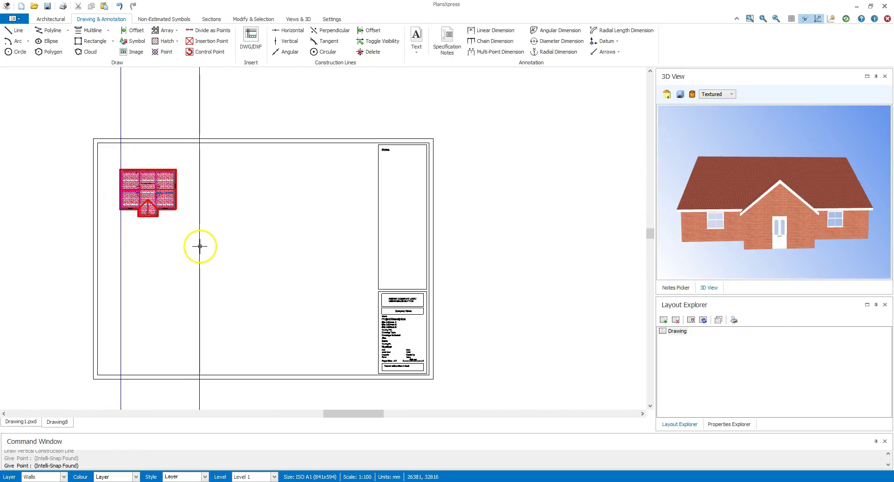
{"action": "key", "text": "Escape"}
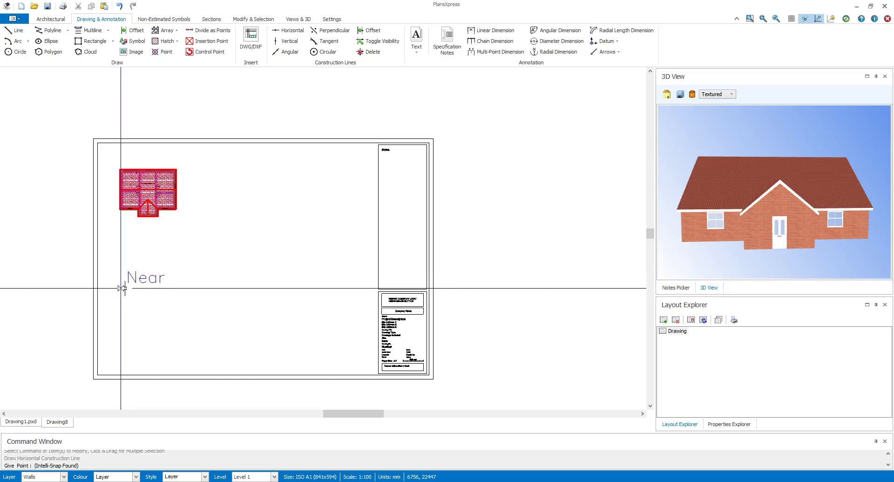
Add a horizontal construction line across the sheet below the floor plan, crossing the vertical construction line
{"action": "left_click", "coordinate": [122, 287]}
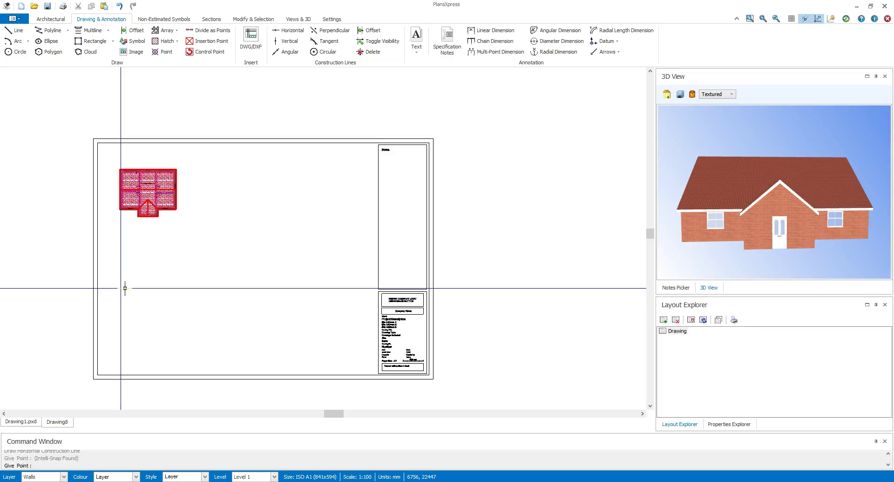
{"action": "left_click", "coordinate": [149, 273]}
{"action": "key", "text": "Escape"}
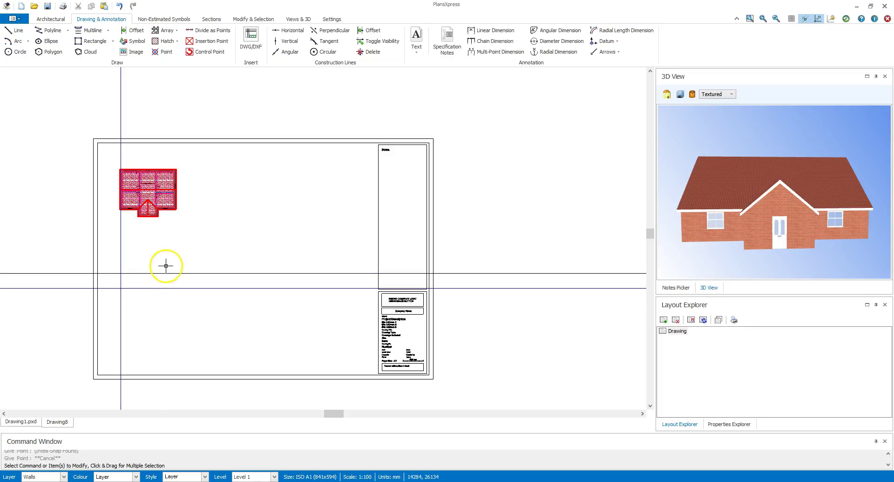
{"action": "key", "text": "Escape"}
{"action": "mouse_move", "coordinate": [119, 237]}
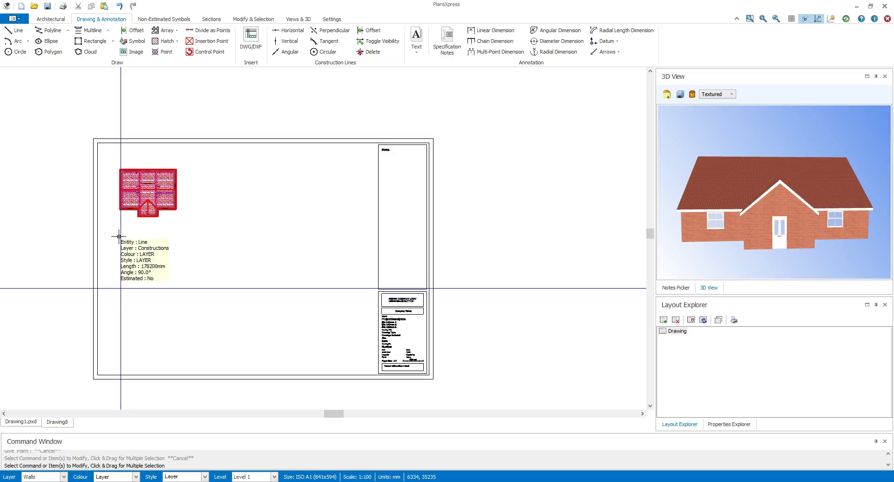
Begin an elevation based on the front porch wall, with the observation point centred in front of the door
{"action": "scroll", "coordinate": [127, 207], "scroll_direction": "up", "scroll_amount": 2}
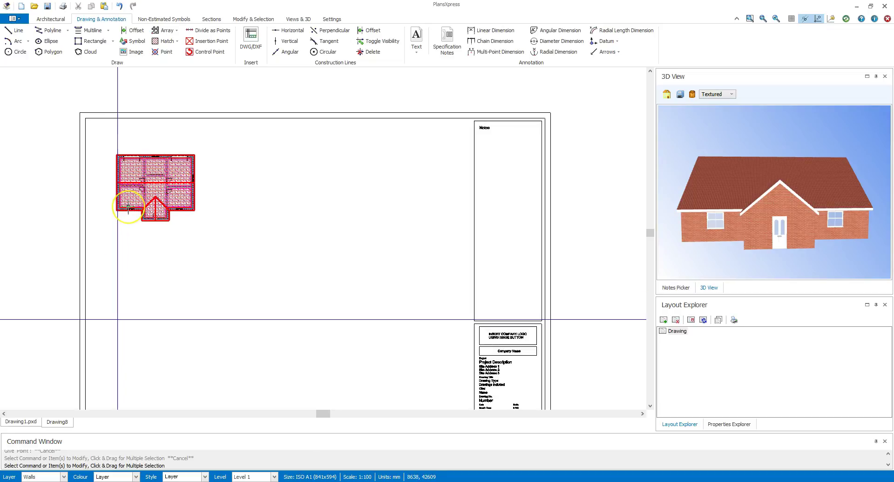
{"action": "scroll", "coordinate": [128, 206], "scroll_direction": "up", "scroll_amount": 1}
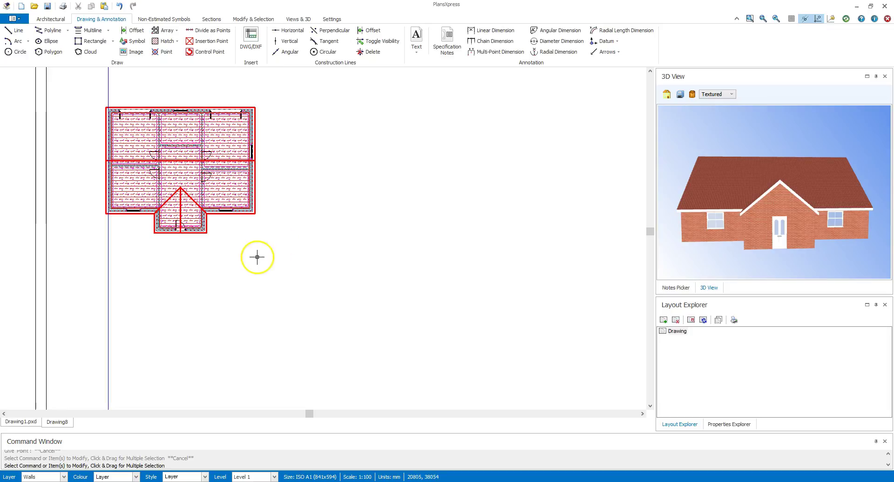
{"action": "left_click", "coordinate": [296, 20]}
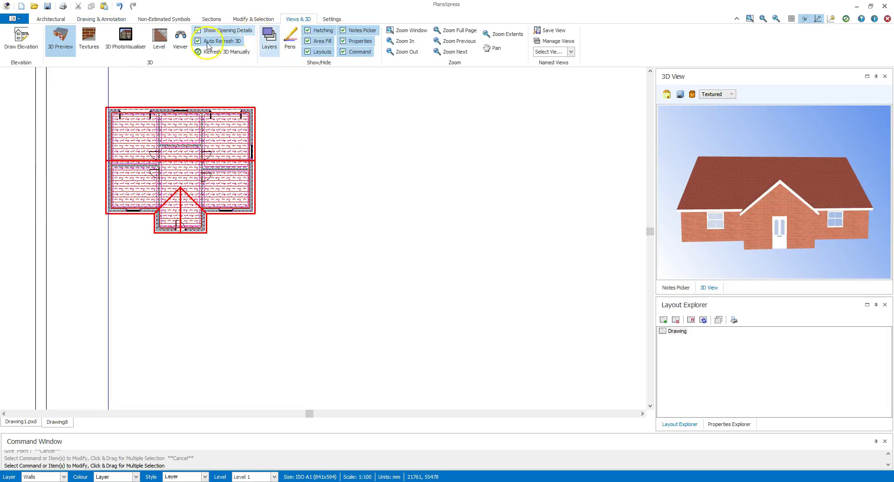
{"action": "left_click", "coordinate": [19, 40]}
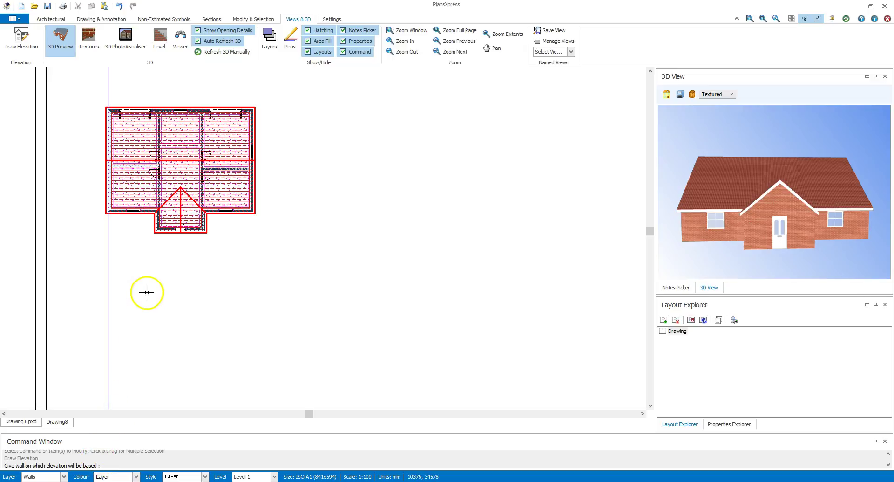
{"action": "scroll", "coordinate": [160, 229], "scroll_direction": "up", "scroll_amount": 3}
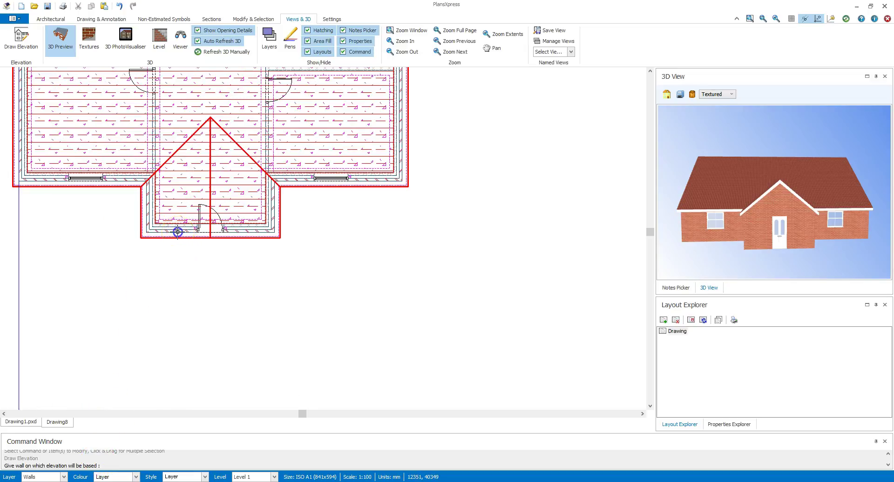
{"action": "left_click", "coordinate": [178, 231]}
{"action": "scroll", "coordinate": [178, 232], "scroll_direction": "down", "scroll_amount": 1}
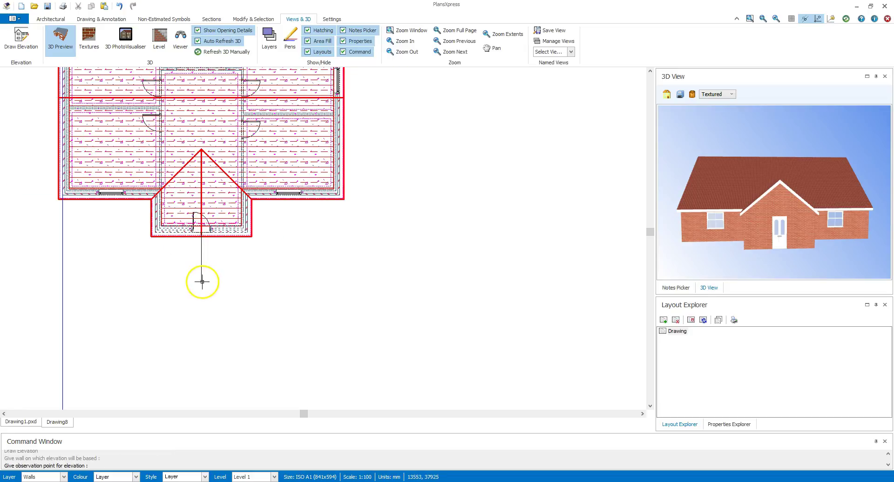
{"action": "left_click", "coordinate": [202, 308]}
Set the front elevation's depth of view behind the main ridge and its left and right extents beyond both ends of the building
{"action": "scroll", "coordinate": [202, 308], "scroll_direction": "down", "scroll_amount": 1}
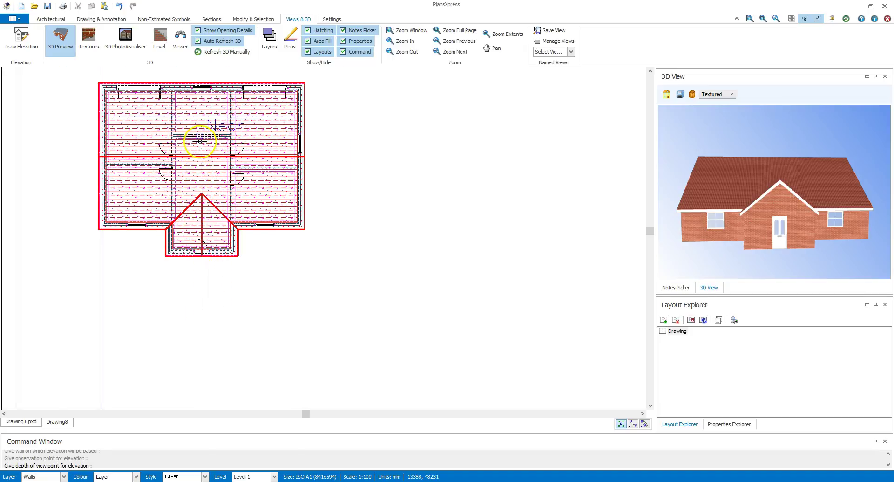
{"action": "left_click", "coordinate": [201, 137]}
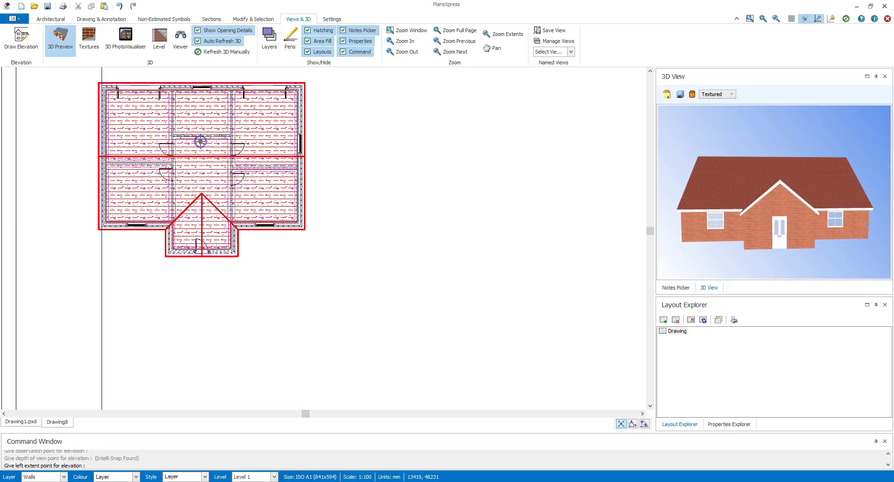
{"action": "left_click", "coordinate": [79, 299]}
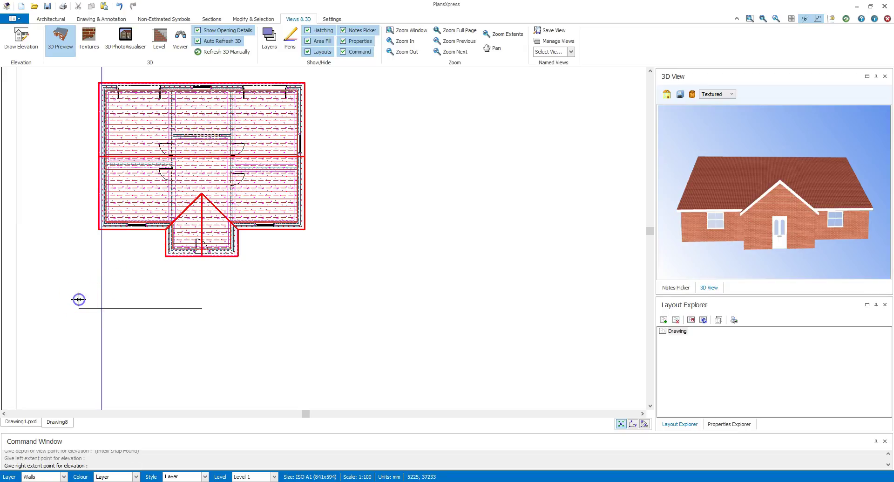
{"action": "left_click", "coordinate": [334, 311]}
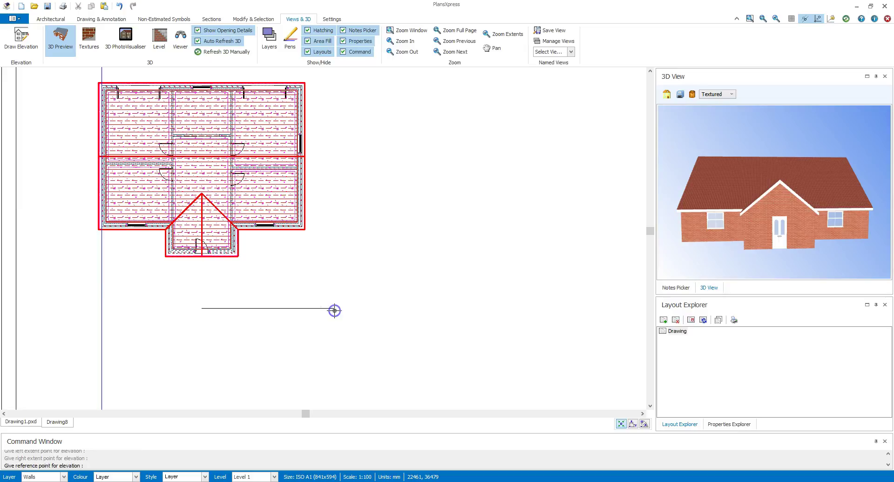
Place the front elevation at the construction lines' intersection, using the front-left outer wall corner as reference point
{"action": "scroll", "coordinate": [91, 235], "scroll_direction": "up", "scroll_amount": 3}
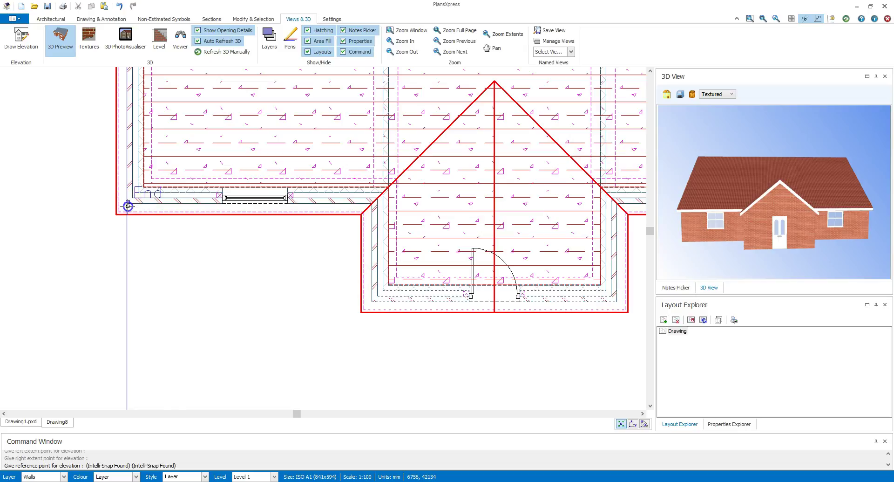
{"action": "left_click", "coordinate": [128, 205]}
{"action": "scroll", "coordinate": [128, 210], "scroll_direction": "down", "scroll_amount": 5}
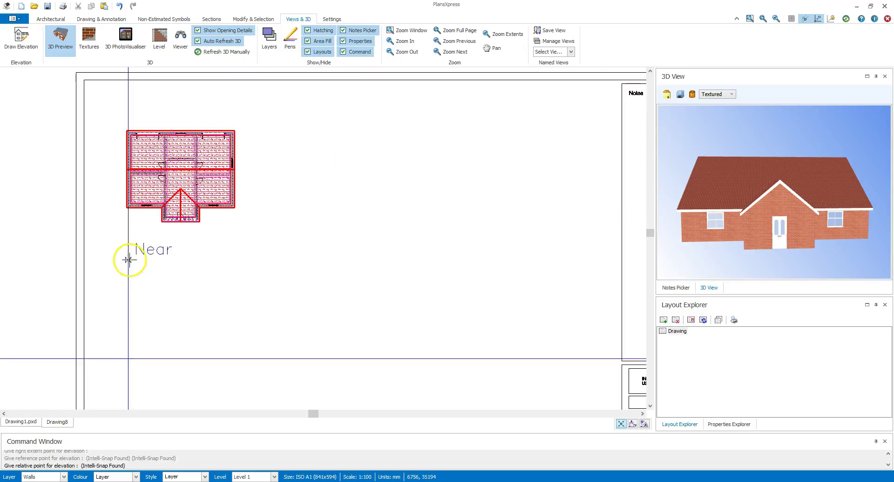
{"action": "scroll", "coordinate": [134, 367], "scroll_direction": "up", "scroll_amount": 2}
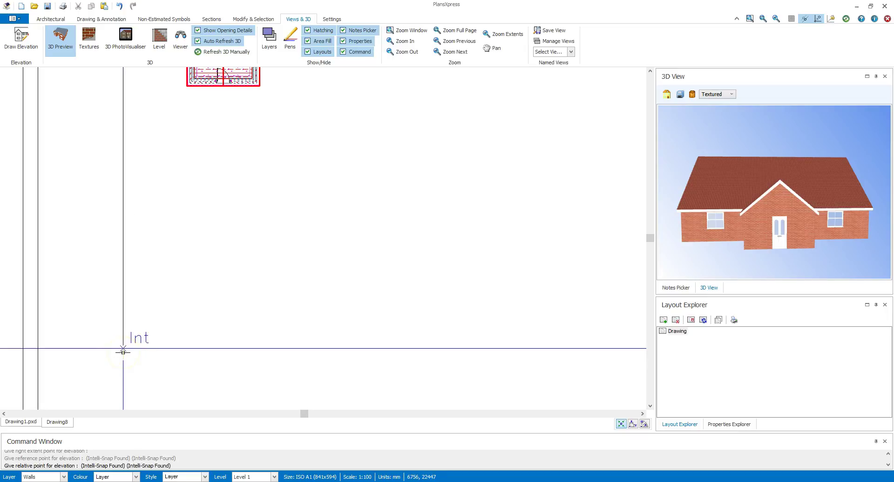
{"action": "left_click", "coordinate": [123, 353]}
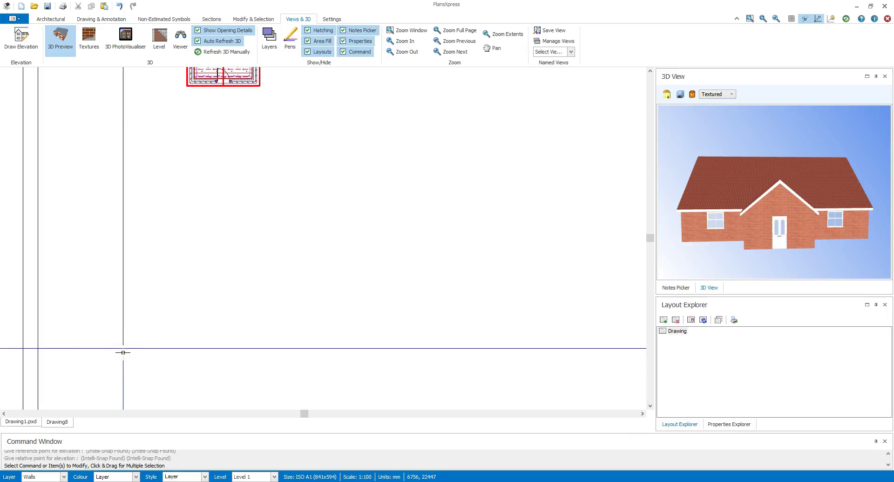
{"action": "left_click", "coordinate": [189, 377]}
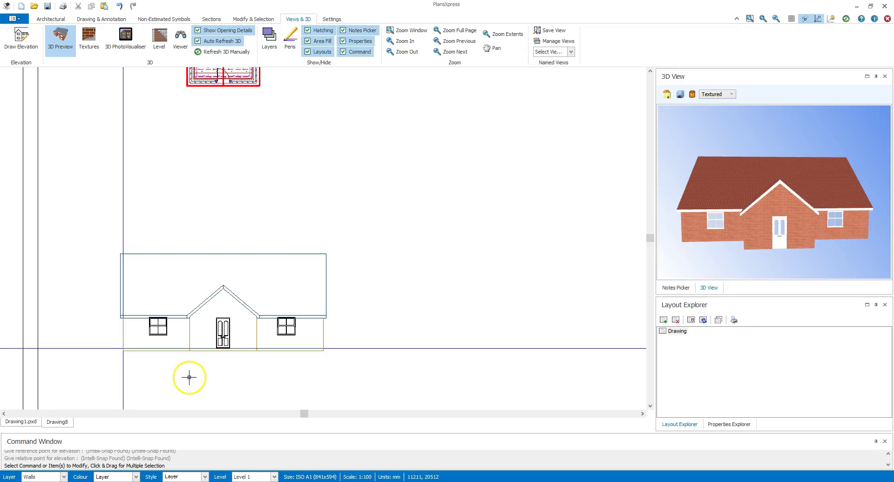
Close the 3D preview of the building
{"action": "scroll", "coordinate": [187, 373], "scroll_direction": "up", "scroll_amount": 1}
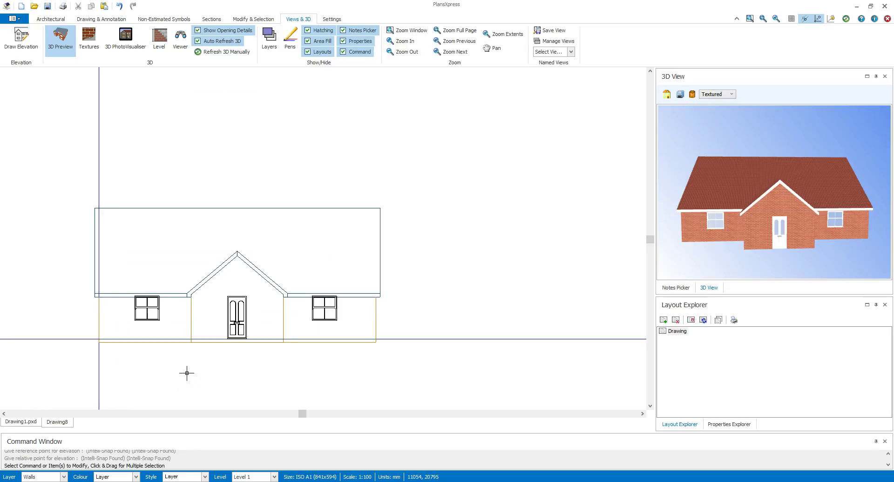
{"action": "scroll", "coordinate": [181, 370], "scroll_direction": "down", "scroll_amount": 2}
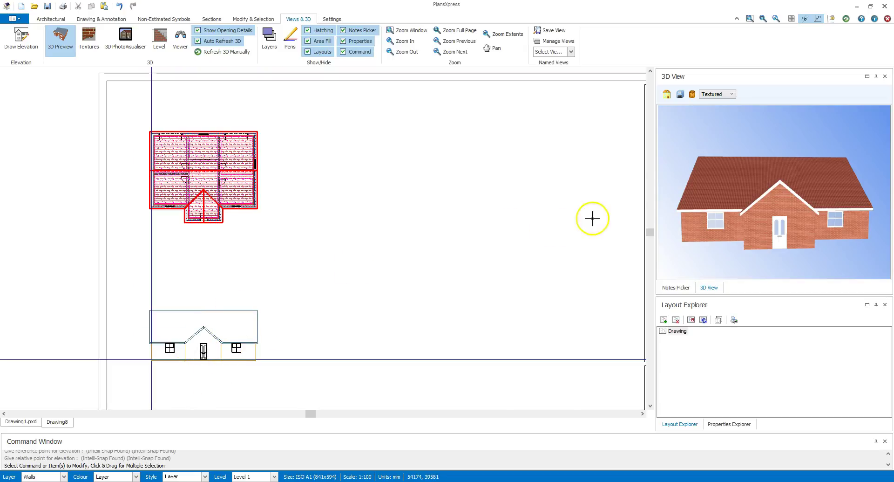
{"action": "left_click", "coordinate": [885, 77]}
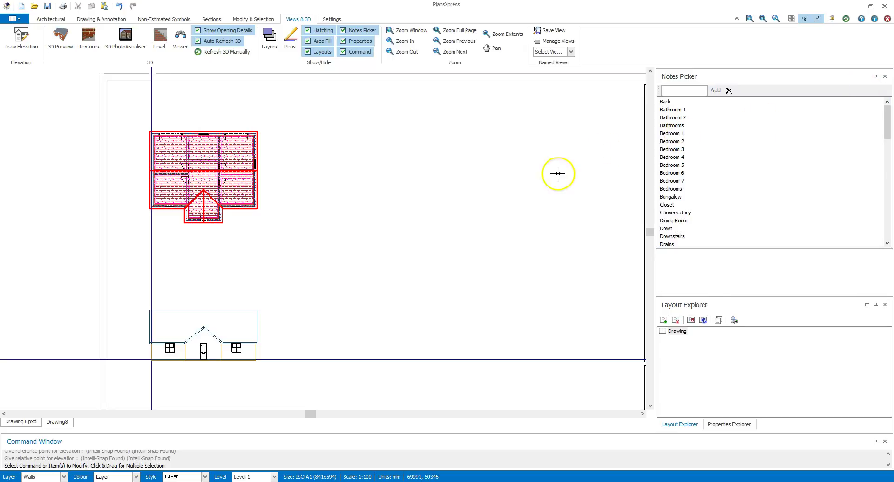
{"action": "left_click", "coordinate": [249, 188]}
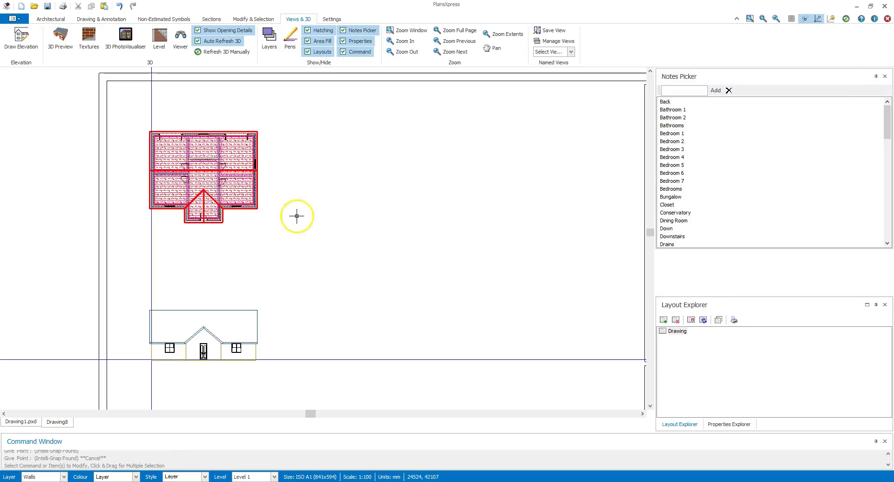
Begin an elevation based on the rear external wall, with the observation point centred behind the building
{"action": "left_click", "coordinate": [21, 38]}
{"action": "scroll", "coordinate": [205, 124], "scroll_direction": "up", "scroll_amount": 5}
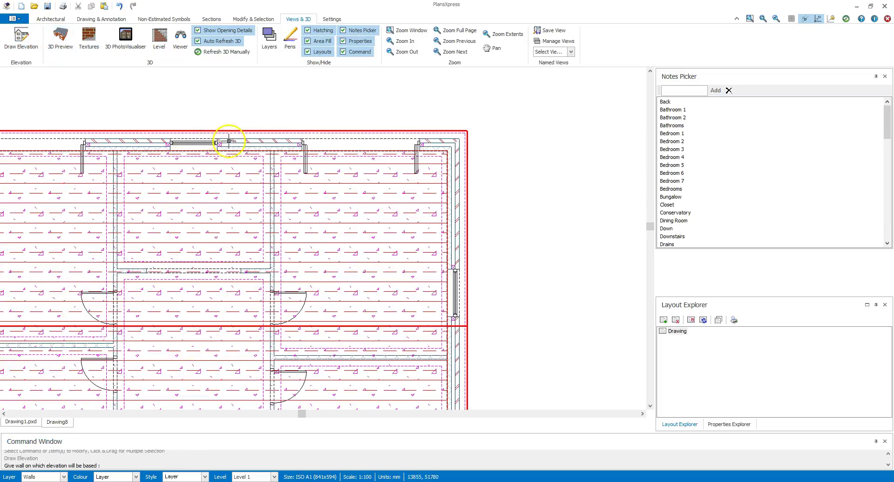
{"action": "left_click", "coordinate": [250, 142]}
{"action": "scroll", "coordinate": [250, 143], "scroll_direction": "down", "scroll_amount": 3}
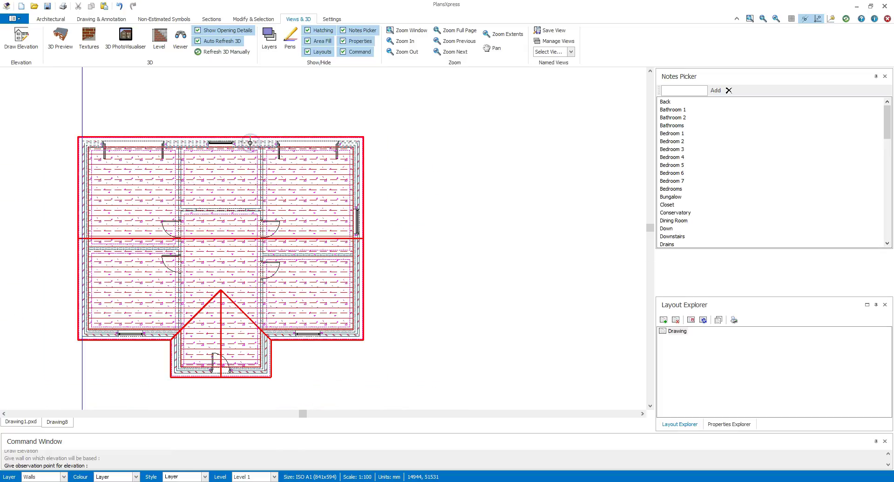
{"action": "left_click", "coordinate": [232, 86]}
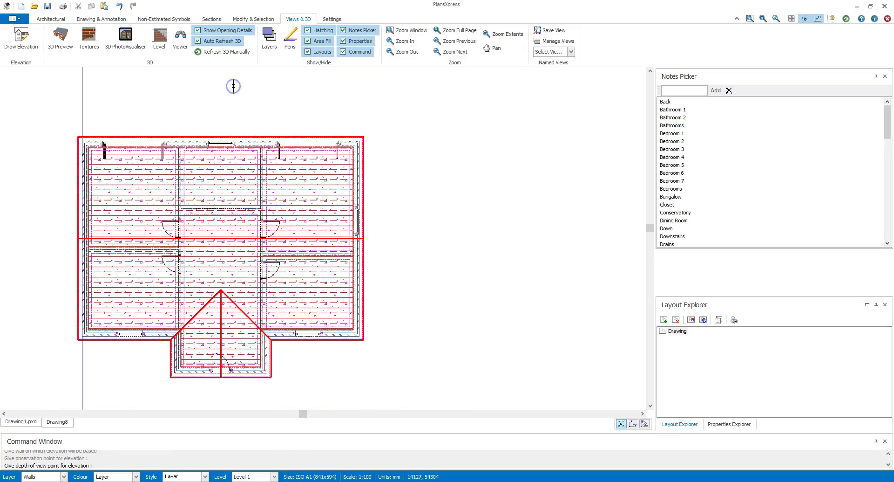
Set the rear elevation's depth of view past the main ridge and its left and right extents beyond both building ends
{"action": "left_click", "coordinate": [230, 257]}
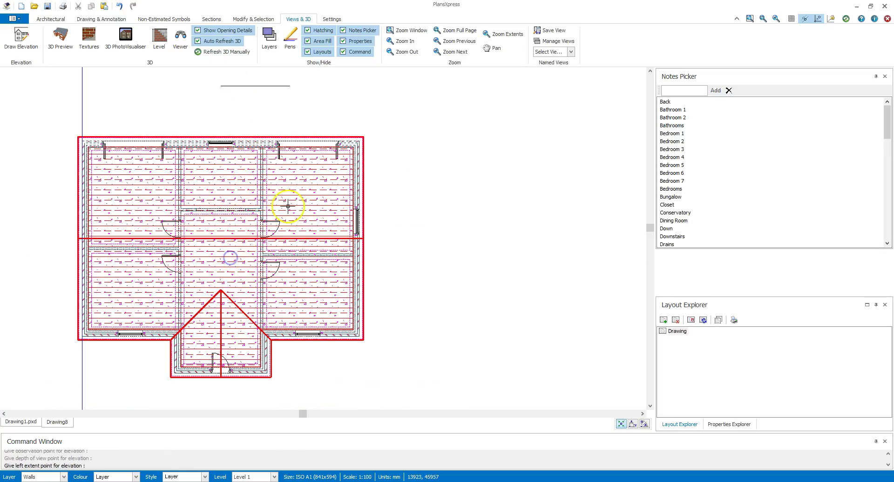
{"action": "left_click", "coordinate": [407, 132]}
{"action": "left_click", "coordinate": [45, 102]}
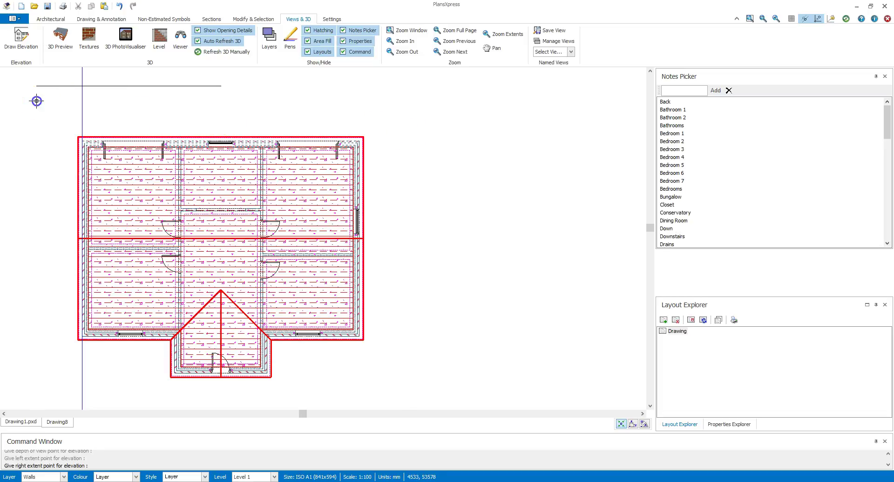
Place the rear elevation on the horizontal construction line beside the front elevation, using the rear-right outer wall corner as reference point
{"action": "scroll", "coordinate": [359, 135], "scroll_direction": "up", "scroll_amount": 3}
{"action": "scroll", "coordinate": [357, 138], "scroll_direction": "up", "scroll_amount": 2}
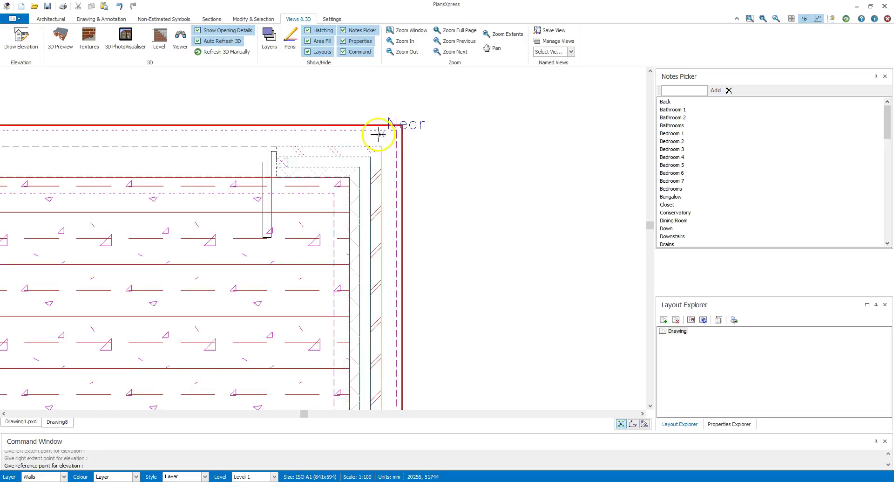
{"action": "left_click", "coordinate": [381, 140]}
{"action": "scroll", "coordinate": [381, 141], "scroll_direction": "down", "scroll_amount": 5}
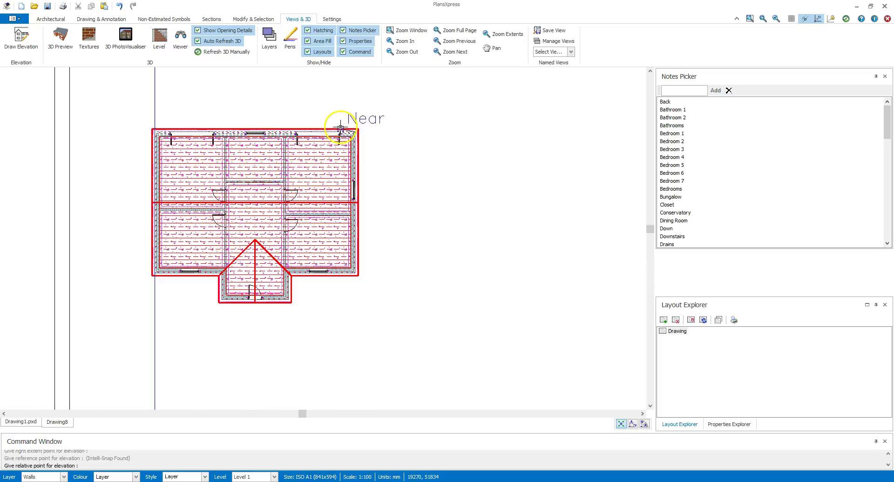
{"action": "scroll", "coordinate": [375, 298], "scroll_direction": "up", "scroll_amount": 3}
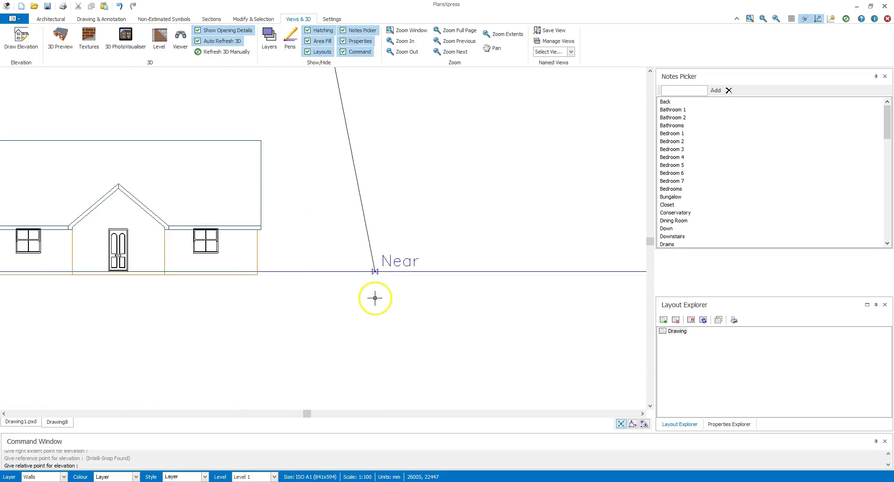
{"action": "left_click", "coordinate": [326, 275]}
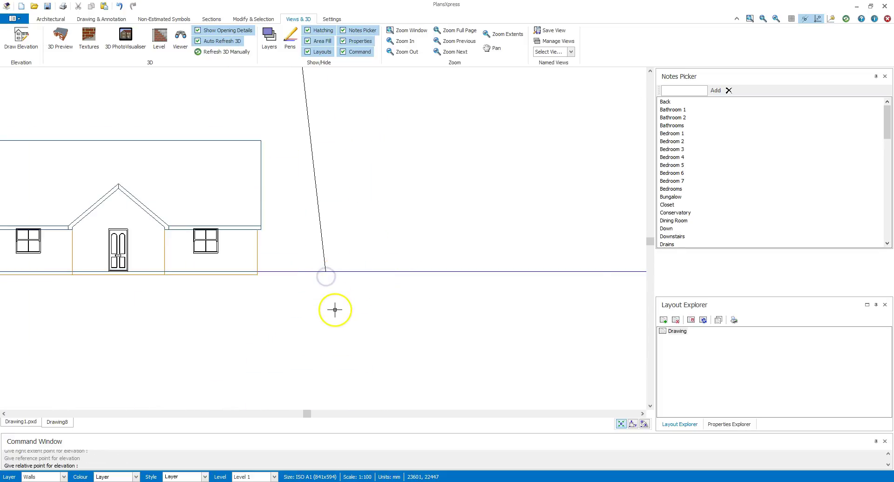
{"action": "scroll", "coordinate": [307, 307], "scroll_direction": "down", "scroll_amount": 1}
{"action": "scroll", "coordinate": [305, 308], "scroll_direction": "down", "scroll_amount": 2}
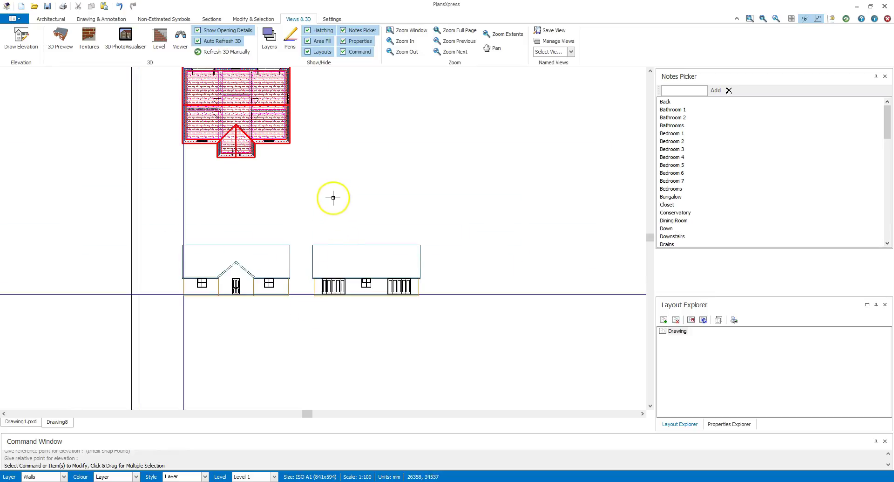
Begin an elevation based on the right side external wall, with the observation point outside the building facing that wall
{"action": "scroll", "coordinate": [324, 250], "scroll_direction": "up", "scroll_amount": 1}
{"action": "scroll", "coordinate": [287, 171], "scroll_direction": "up", "scroll_amount": 3}
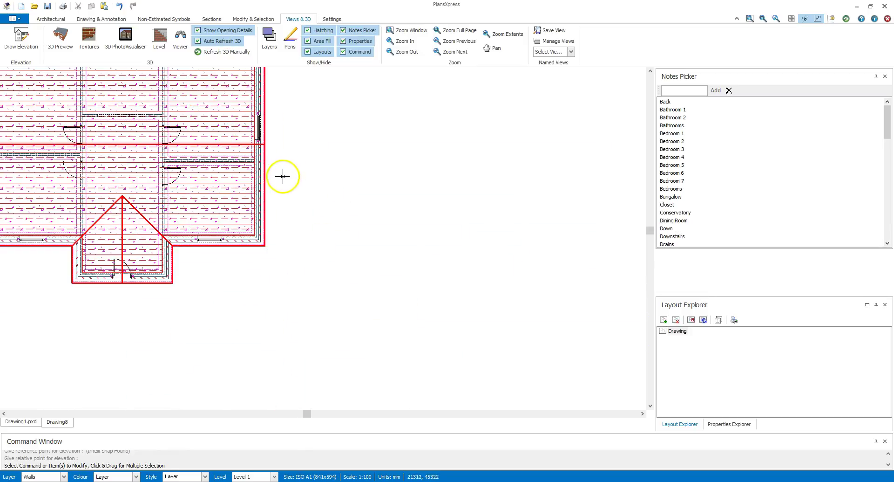
{"action": "key", "text": "Return"}
{"action": "left_click", "coordinate": [259, 172]}
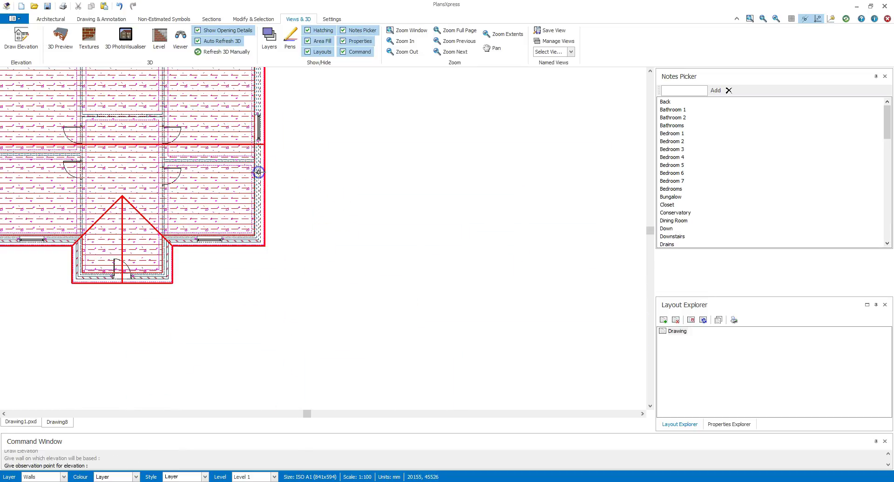
{"action": "left_click", "coordinate": [349, 176]}
Set the right side elevation's depth of view past the porch ridge and its extents beyond the building's front and rear
{"action": "scroll", "coordinate": [349, 176], "scroll_direction": "down", "scroll_amount": 1}
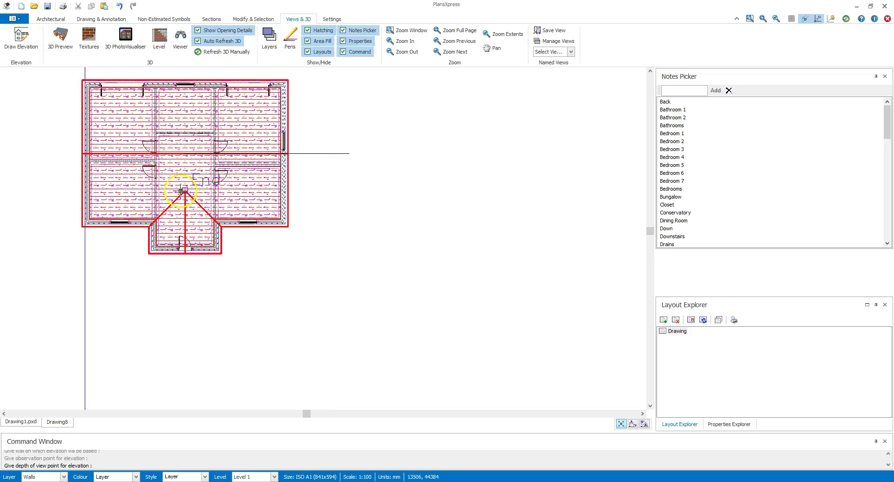
{"action": "left_click", "coordinate": [174, 178]}
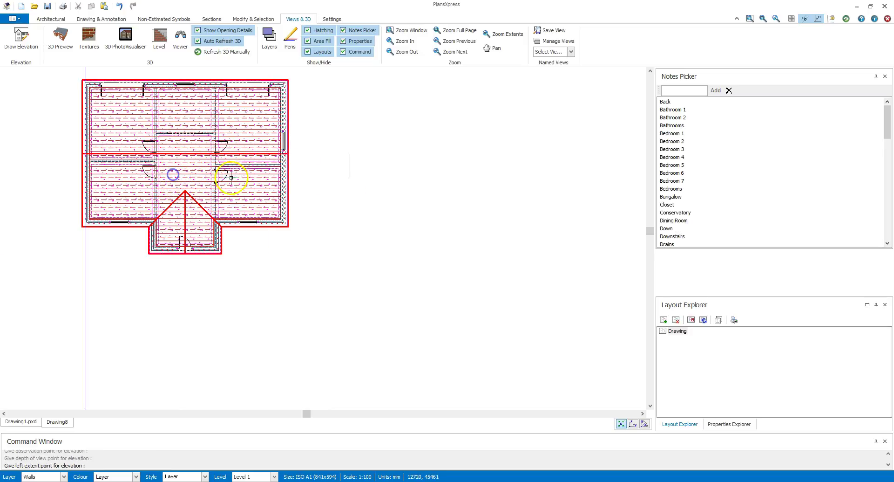
{"action": "left_click", "coordinate": [305, 304]}
{"action": "scroll", "coordinate": [305, 304], "scroll_direction": "down", "scroll_amount": 2}
{"action": "left_click", "coordinate": [323, 158]}
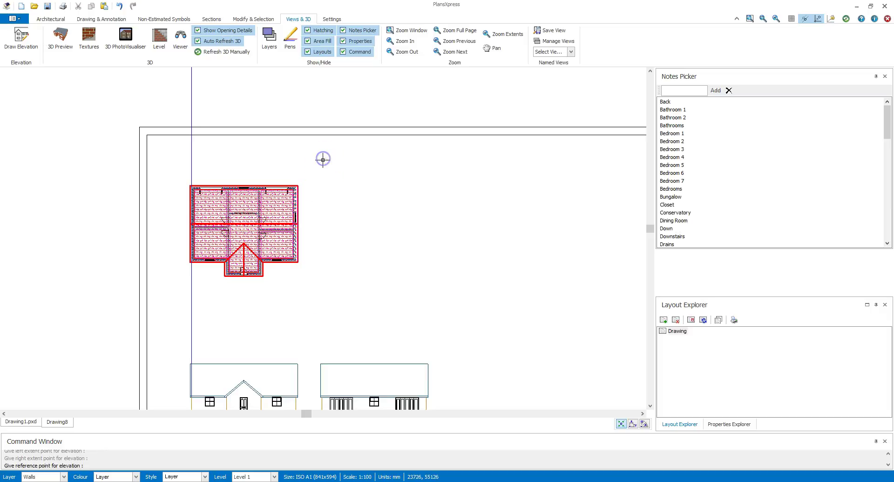
Place the right side elevation on the horizontal construction line beside the rear elevation, using the porch's front-right outer wall corner as reference point
{"action": "scroll", "coordinate": [266, 287], "scroll_direction": "up", "scroll_amount": 4}
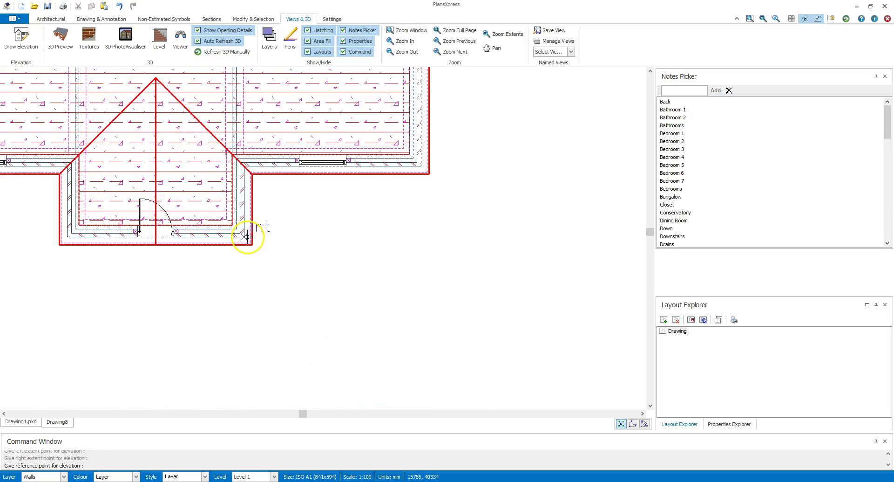
{"action": "left_click", "coordinate": [247, 236]}
{"action": "scroll", "coordinate": [246, 237], "scroll_direction": "down", "scroll_amount": 5}
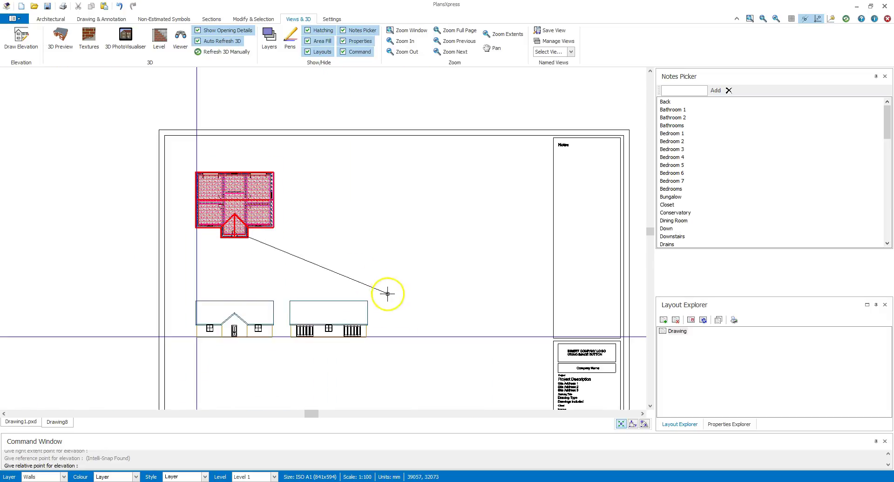
{"action": "left_click", "coordinate": [383, 331]}
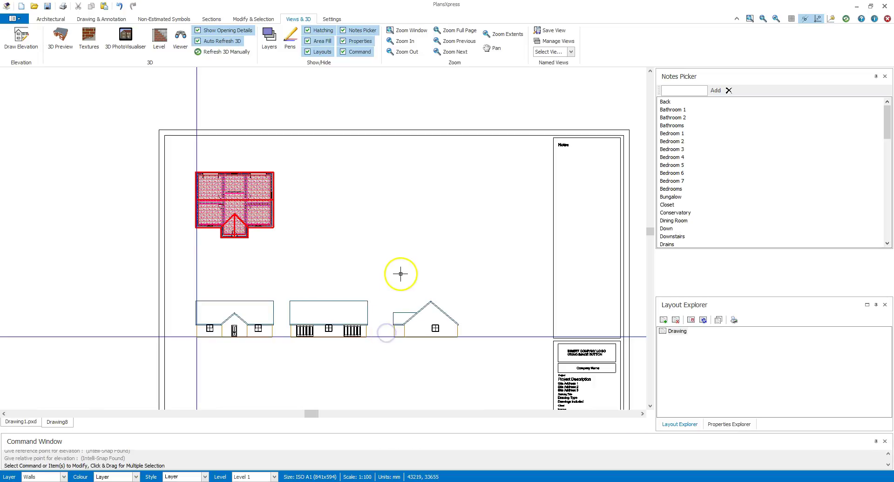
{"action": "scroll", "coordinate": [184, 198], "scroll_direction": "up", "scroll_amount": 4}
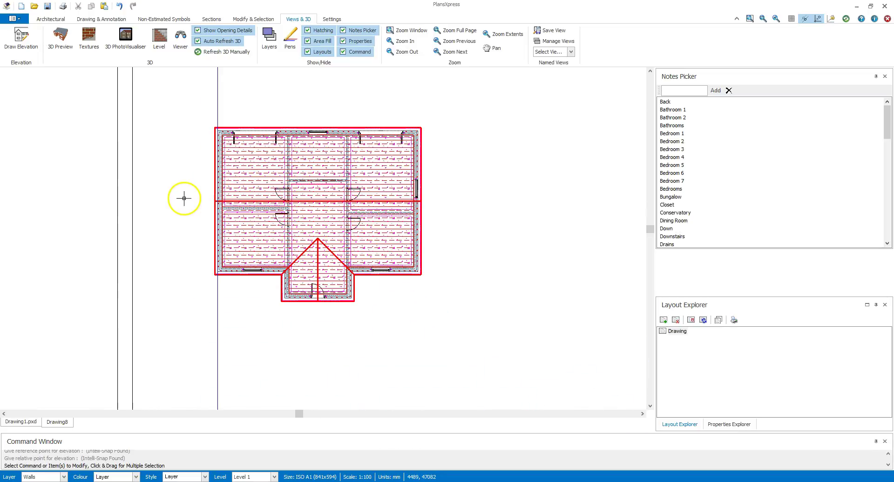
{"action": "right_click", "coordinate": [185, 198]}
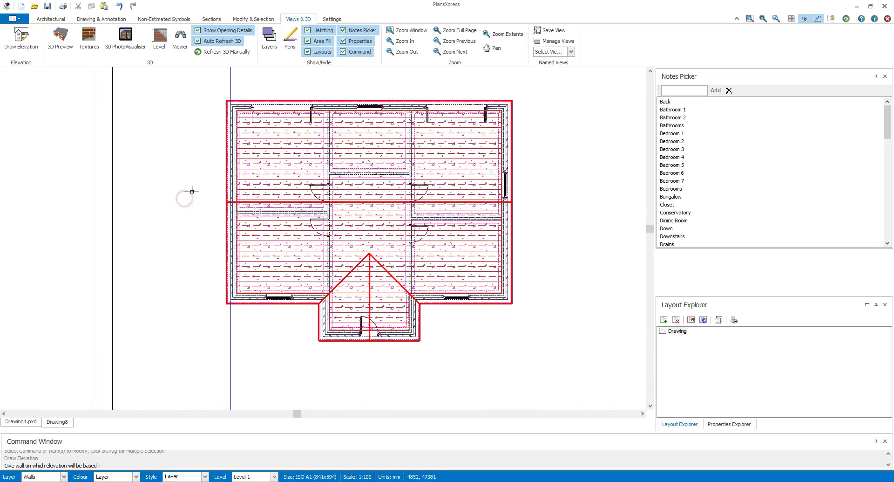
{"action": "left_click", "coordinate": [233, 192]}
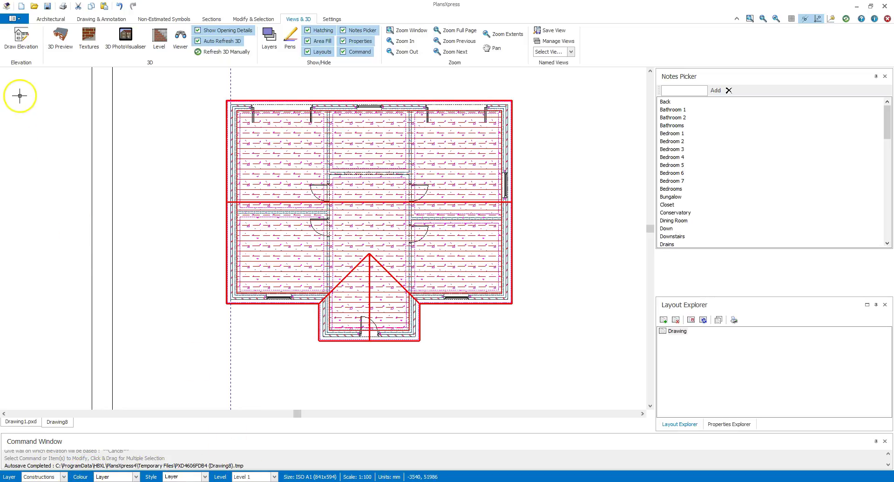
Begin an elevation based on the left side external wall, with the observation point outside the building facing that wall
{"action": "left_click", "coordinate": [21, 38]}
{"action": "left_click", "coordinate": [239, 193]}
{"action": "scroll", "coordinate": [233, 209], "scroll_direction": "up", "scroll_amount": 3}
{"action": "left_click", "coordinate": [255, 233]}
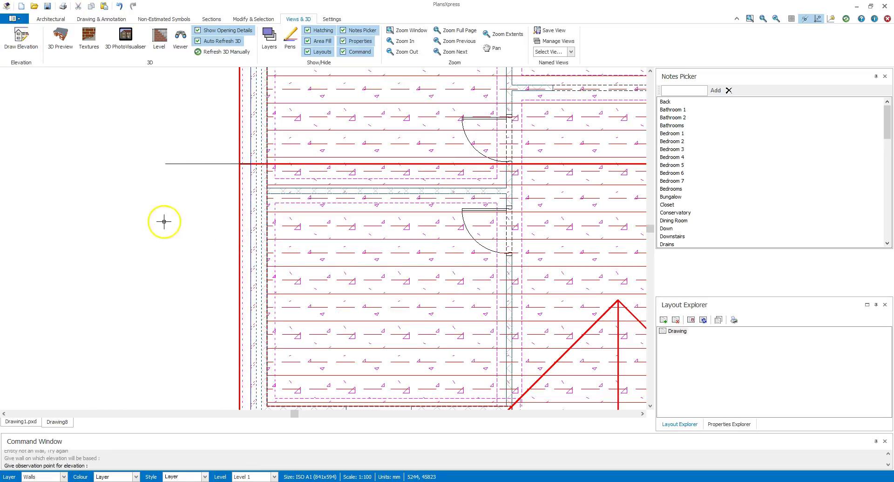
{"action": "left_click", "coordinate": [119, 222]}
Set the left side elevation's depth of view past the porch ridge and its extents beyond the building's front and rear
{"action": "scroll", "coordinate": [119, 222], "scroll_direction": "down", "scroll_amount": 4}
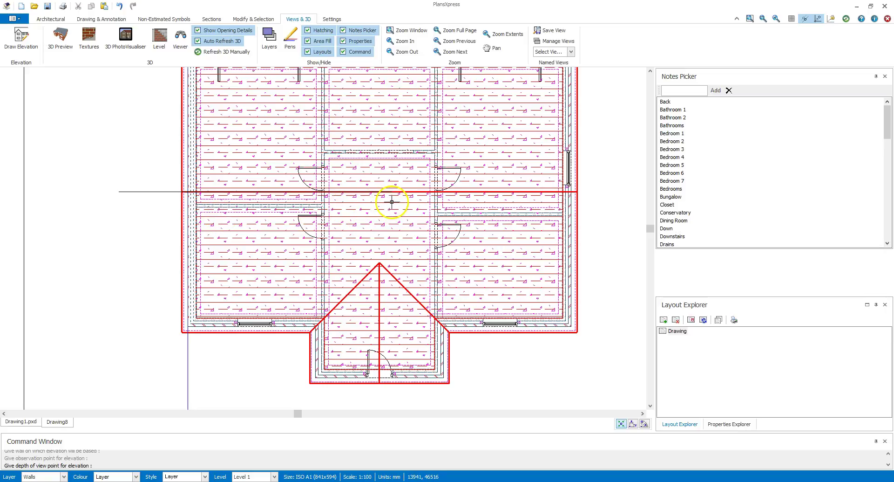
{"action": "scroll", "coordinate": [392, 202], "scroll_direction": "down", "scroll_amount": 3}
{"action": "left_click", "coordinate": [264, 326]}
{"action": "left_click", "coordinate": [251, 96]}
Place the left side elevation on the horizontal construction line beside the right side elevation, using the rear-left outer wall corner as reference point
{"action": "scroll", "coordinate": [279, 122], "scroll_direction": "up", "scroll_amount": 5}
{"action": "left_click", "coordinate": [300, 152]}
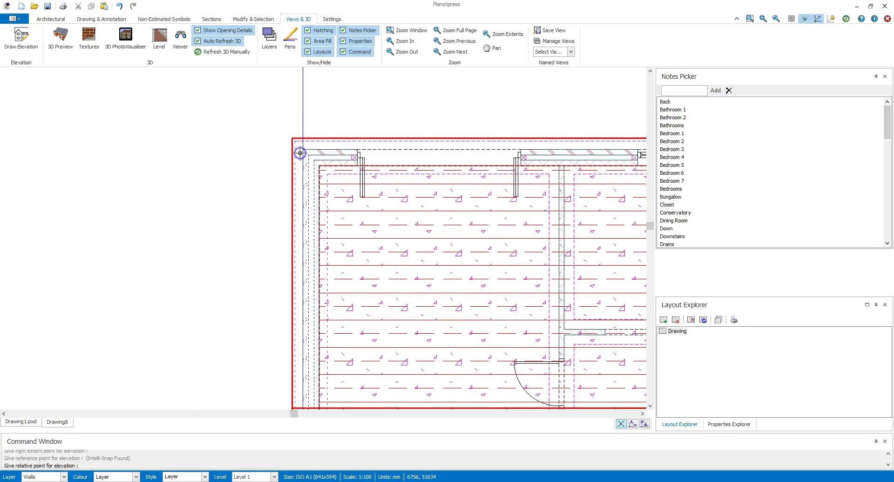
{"action": "scroll", "coordinate": [289, 144], "scroll_direction": "down", "scroll_amount": 5}
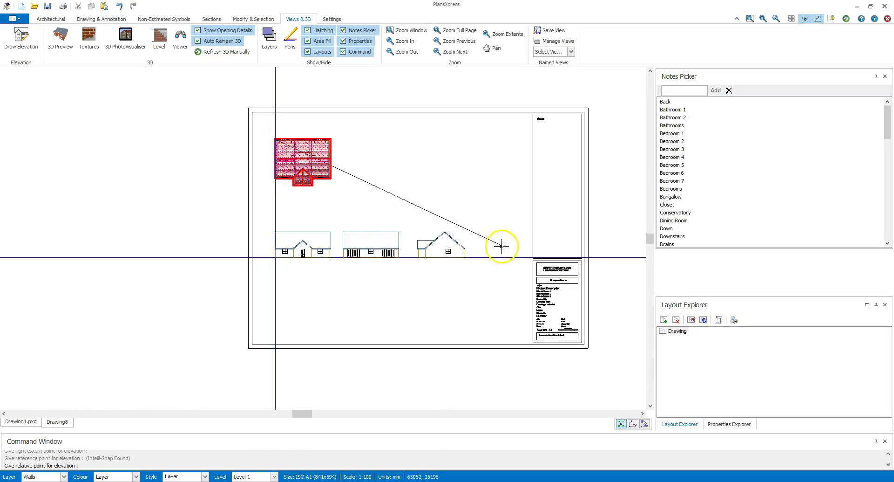
{"action": "scroll", "coordinate": [493, 245], "scroll_direction": "up", "scroll_amount": 4}
{"action": "left_click", "coordinate": [453, 269]}
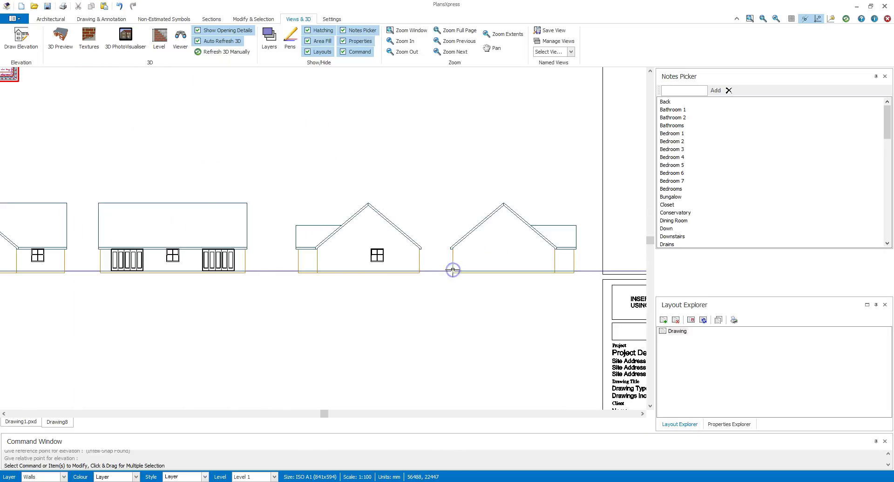
Delete the horizontal and vertical construction lines from the sheet
{"action": "scroll", "coordinate": [369, 293], "scroll_direction": "down", "scroll_amount": 3}
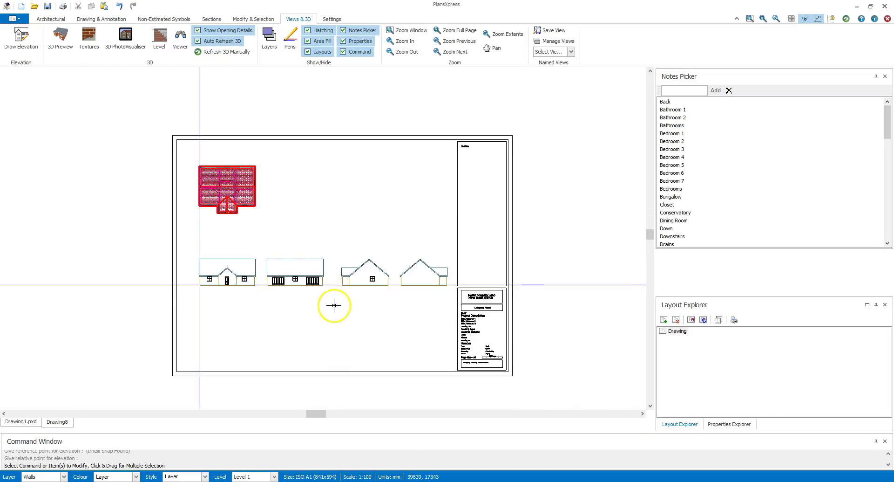
{"action": "scroll", "coordinate": [333, 306], "scroll_direction": "up", "scroll_amount": 3}
{"action": "left_click", "coordinate": [332, 255]}
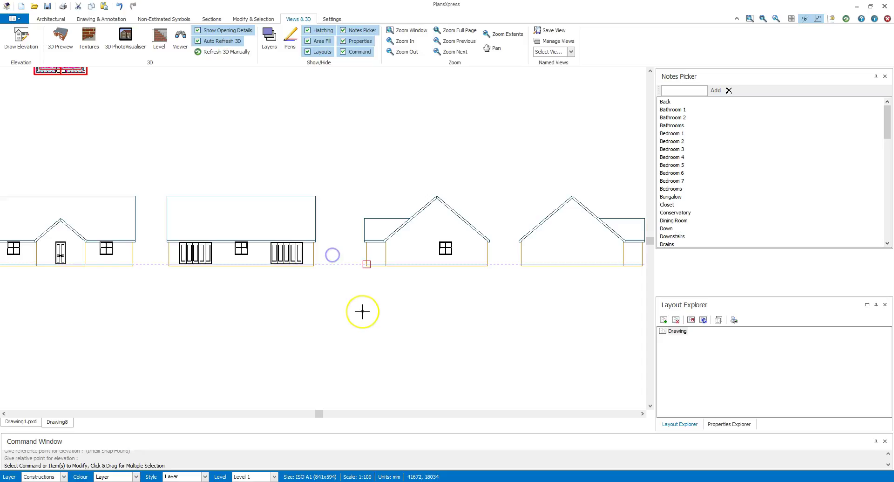
{"action": "scroll", "coordinate": [362, 311], "scroll_direction": "down", "scroll_amount": 4}
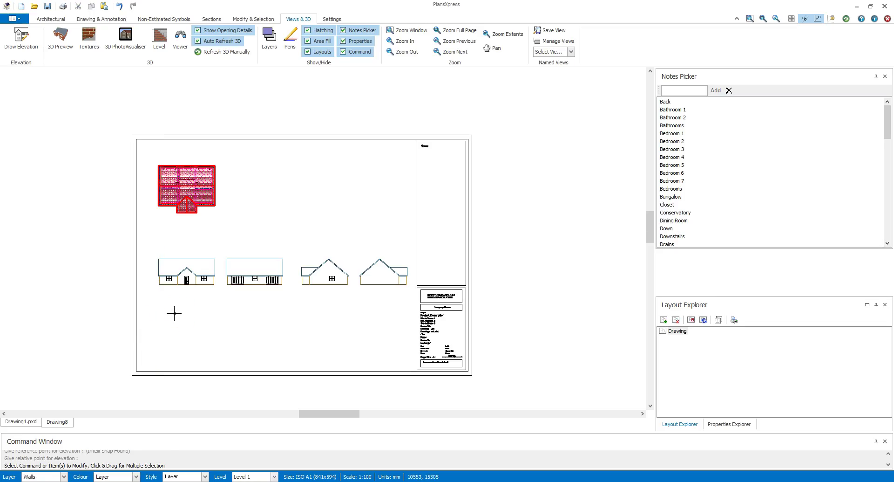
Start inserting a Softwood Bar Dummy Sash 1050 Deep window, type VB110 600 x 1050 Bar DS, for the porch
{"action": "scroll", "coordinate": [185, 281], "scroll_direction": "up", "scroll_amount": 5}
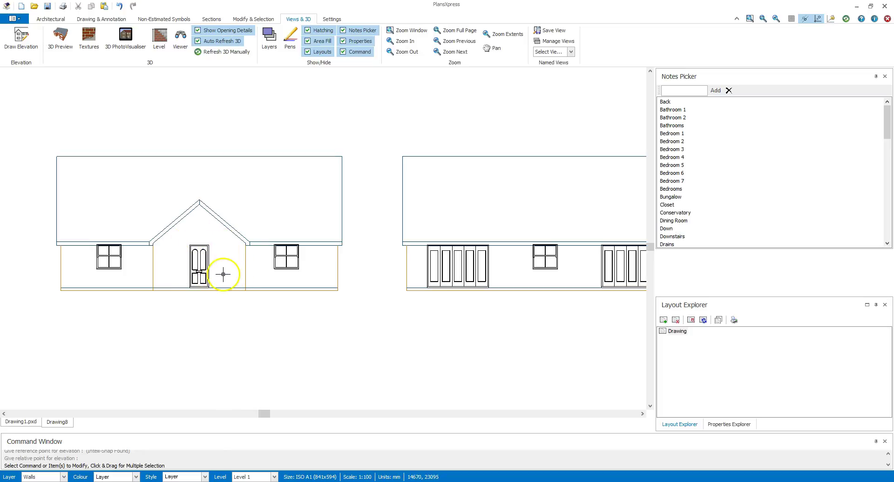
{"action": "scroll", "coordinate": [230, 317], "scroll_direction": "down", "scroll_amount": 3}
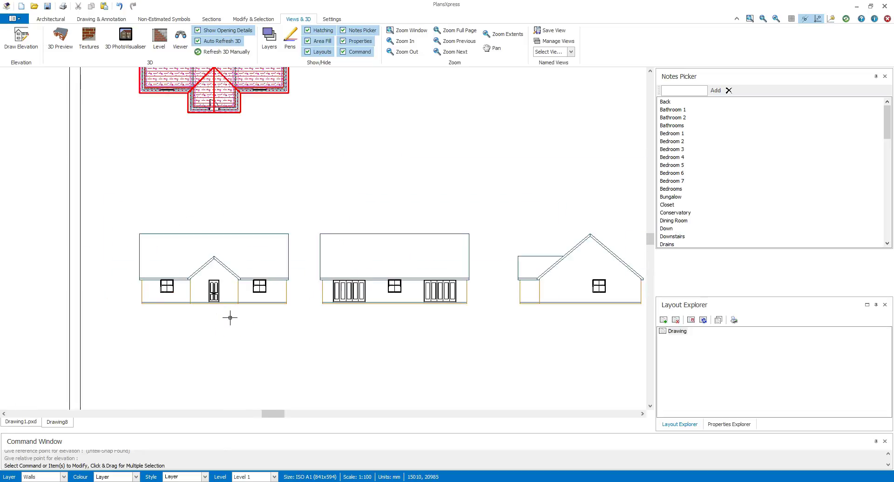
{"action": "scroll", "coordinate": [218, 220], "scroll_direction": "up", "scroll_amount": 4}
{"action": "scroll", "coordinate": [217, 201], "scroll_direction": "up", "scroll_amount": 3}
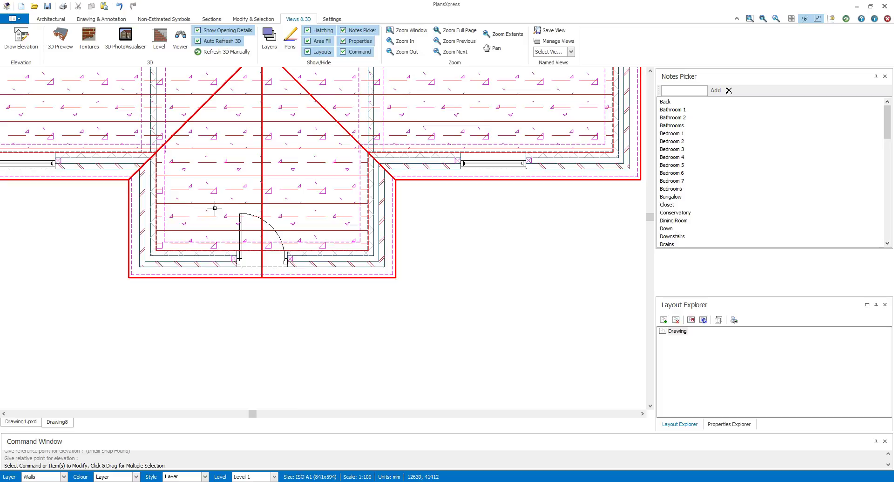
{"action": "left_click", "coordinate": [51, 19]}
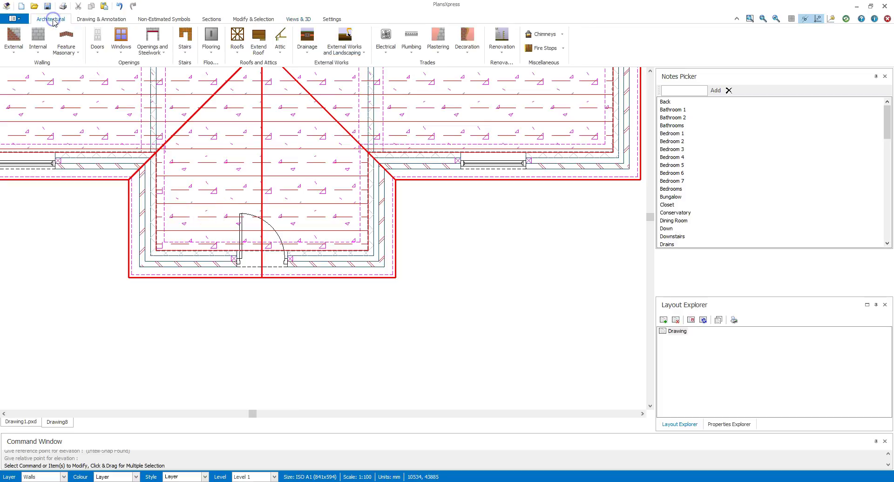
{"action": "left_click", "coordinate": [121, 50]}
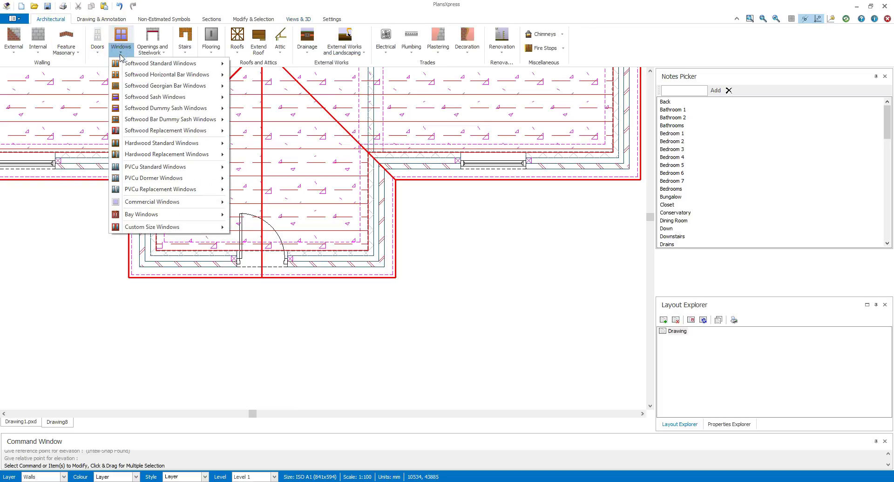
{"action": "left_click", "coordinate": [149, 122]}
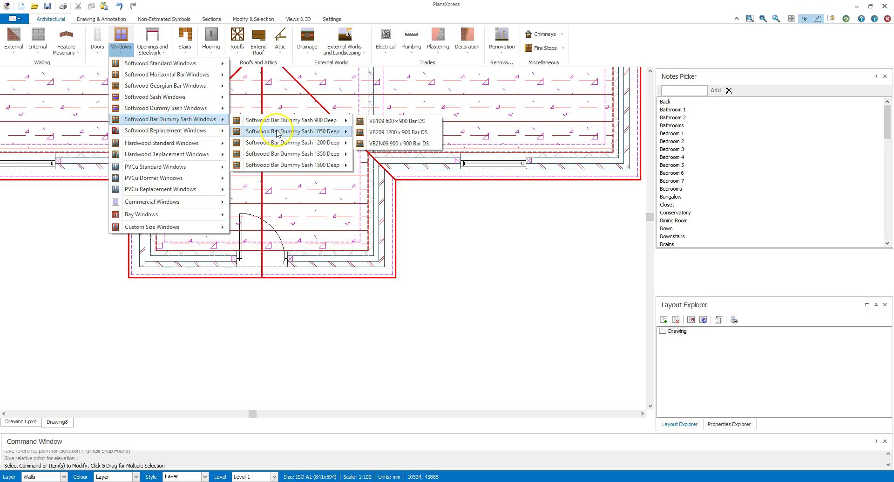
{"action": "mouse_move", "coordinate": [278, 132]}
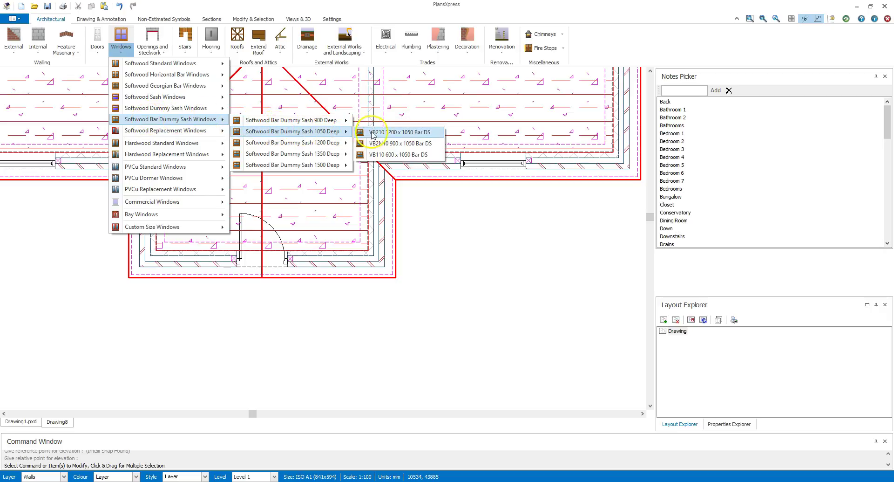
{"action": "left_click", "coordinate": [395, 154]}
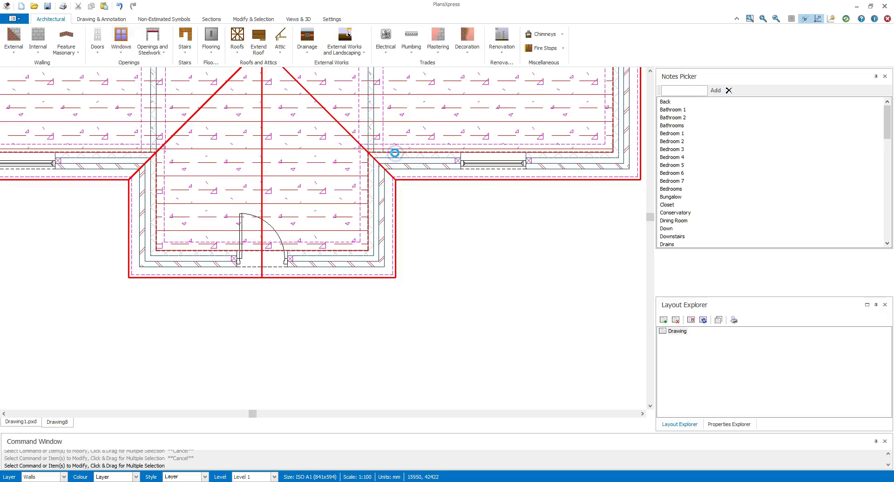
Check the new window's fixing details and return to its frame dimensions, keeping the default values
{"action": "left_click", "coordinate": [395, 153]}
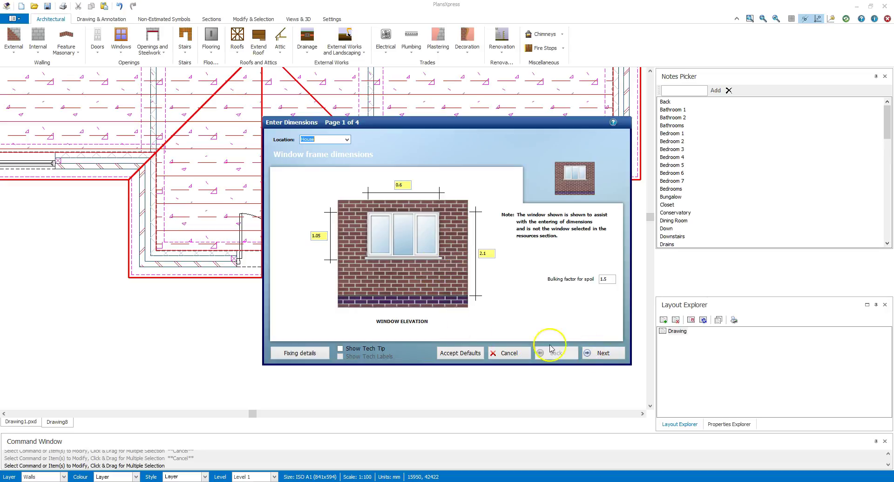
{"action": "left_click", "coordinate": [310, 353]}
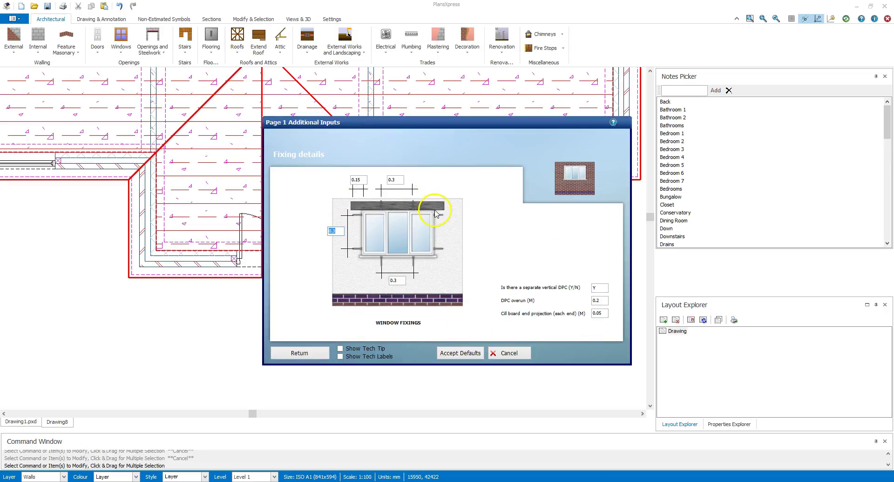
{"action": "left_click", "coordinate": [300, 352]}
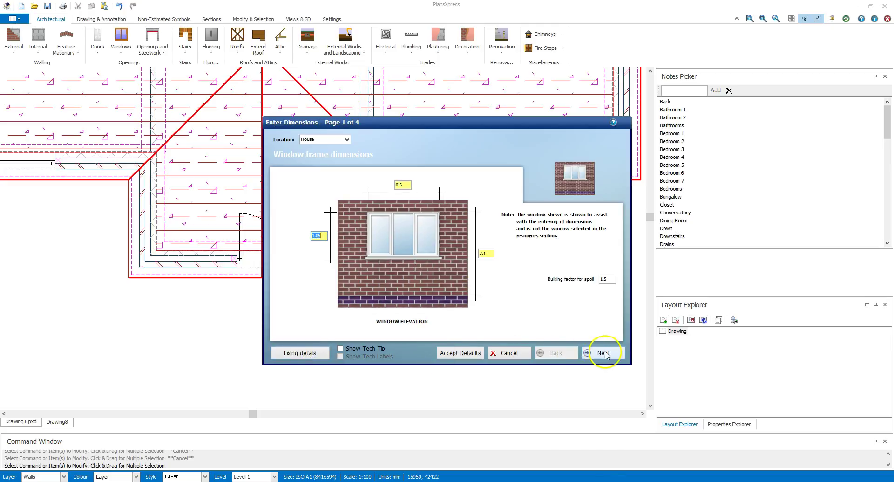
Complete the window's frame, reveal and jamb, plastering and cill, and decoration specifications with all default values
{"action": "left_click", "coordinate": [604, 354]}
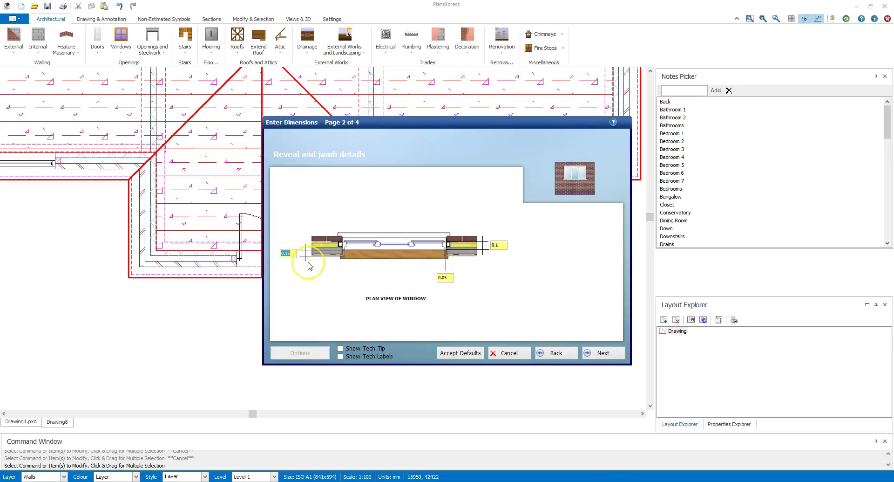
{"action": "left_click", "coordinate": [602, 354]}
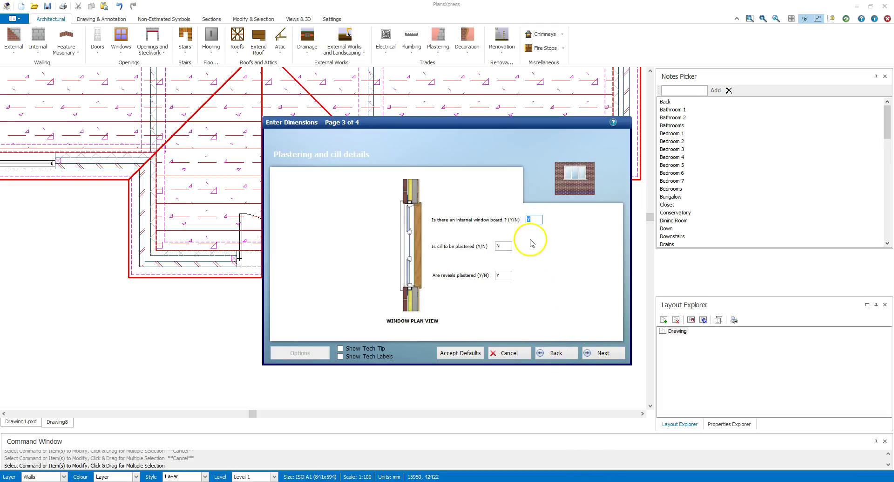
{"action": "left_click", "coordinate": [600, 353]}
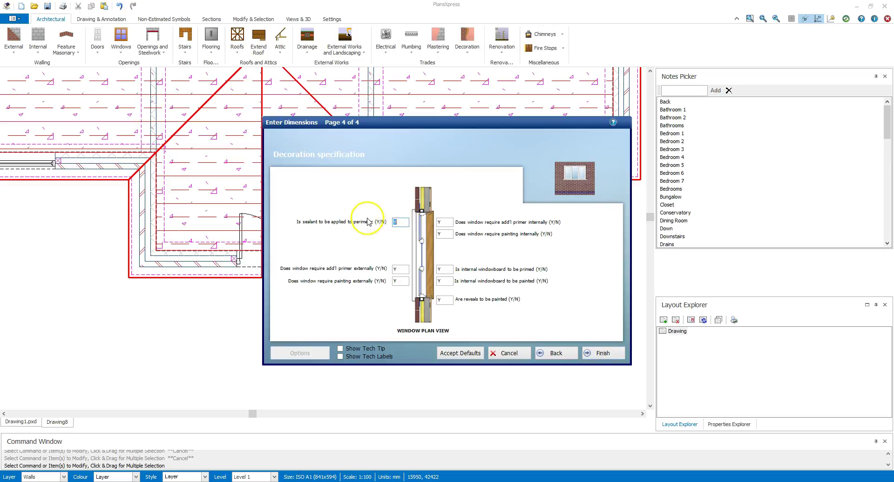
{"action": "left_click", "coordinate": [600, 354]}
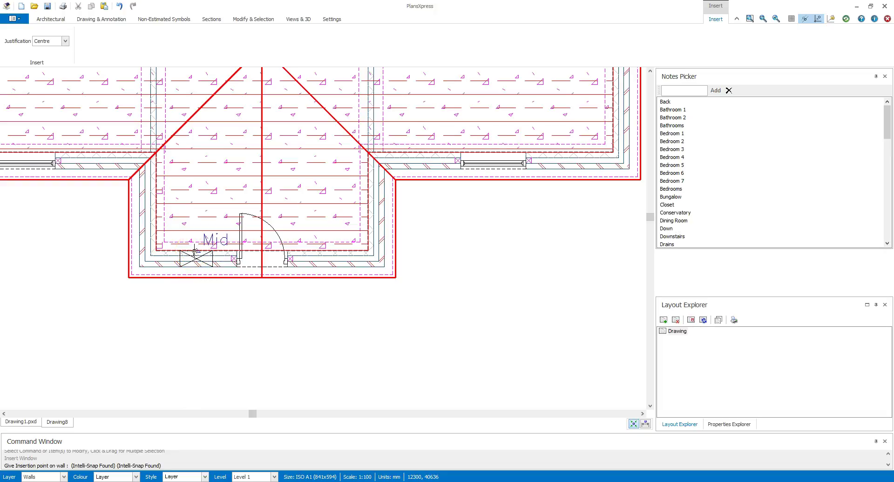
Place the 600 x 1050 windows in the porch's front wall on both sides of the door, centre-justified, and end the insertion
{"action": "left_click", "coordinate": [197, 266]}
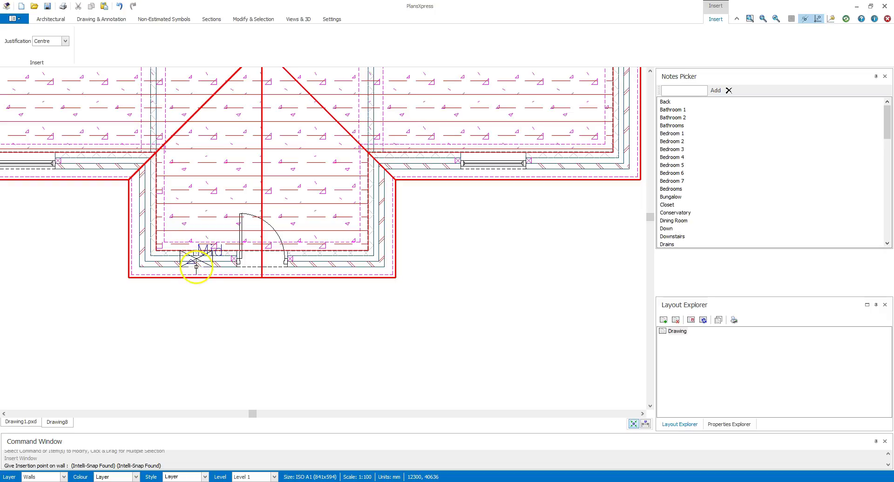
{"action": "left_click", "coordinate": [196, 267]}
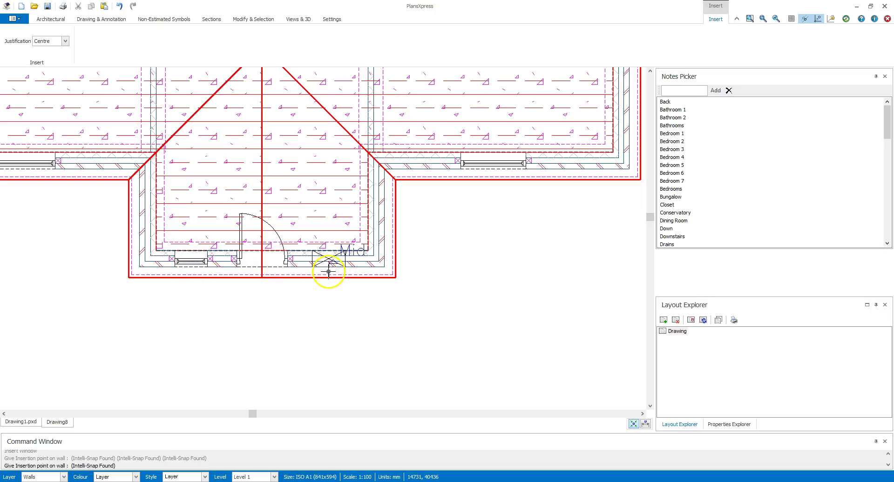
{"action": "scroll", "coordinate": [380, 326], "scroll_direction": "down", "scroll_amount": 6}
{"action": "middle_click_drag", "start_coordinate": [391, 342], "coordinate": [332, 246]}
{"action": "scroll", "coordinate": [332, 247], "scroll_direction": "down", "scroll_amount": 2}
{"action": "scroll", "coordinate": [305, 320], "scroll_direction": "up", "scroll_amount": 3}
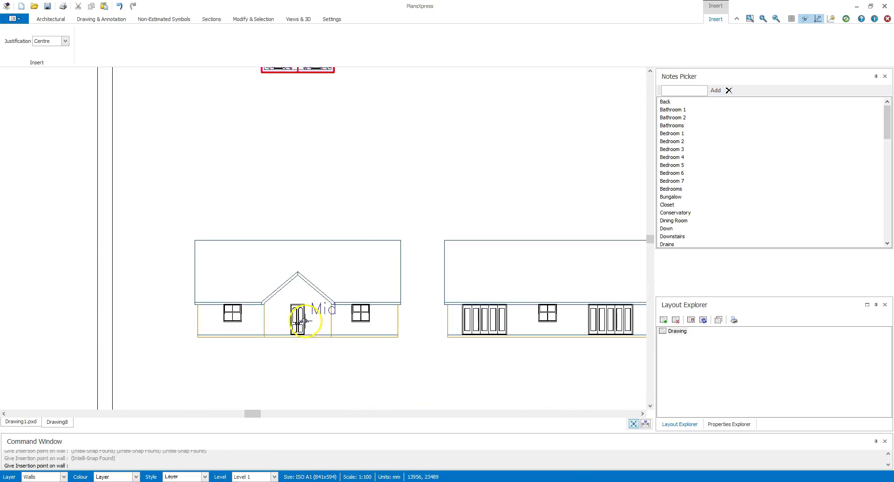
{"action": "key", "text": "Escape"}
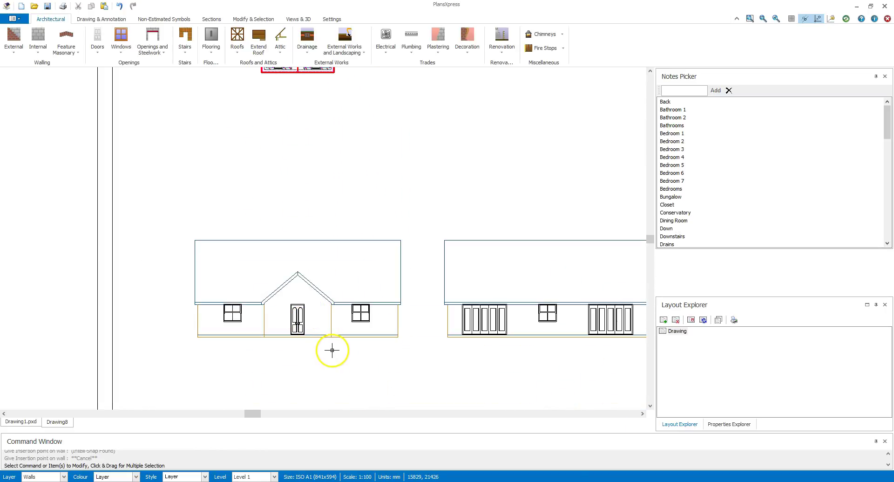
Recalculate the front elevation from the modified plan, accepting the change of the selection to the current layer
{"action": "left_click", "coordinate": [332, 317]}
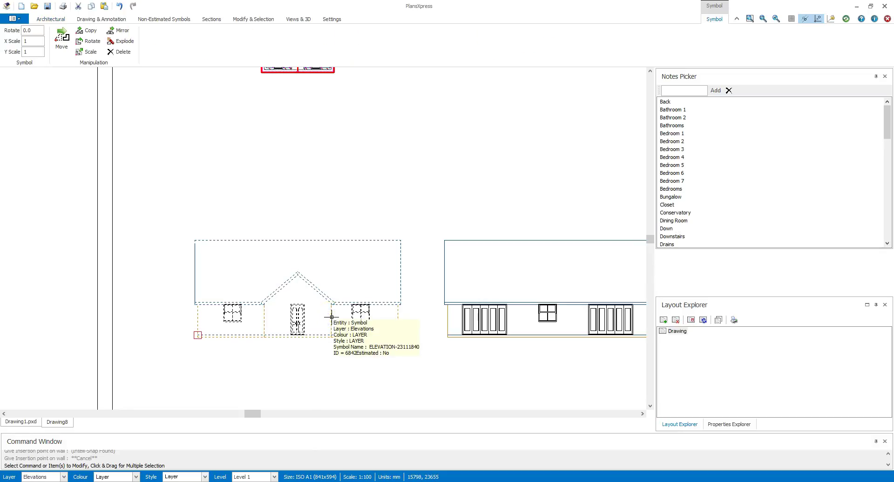
{"action": "right_click", "coordinate": [332, 317]}
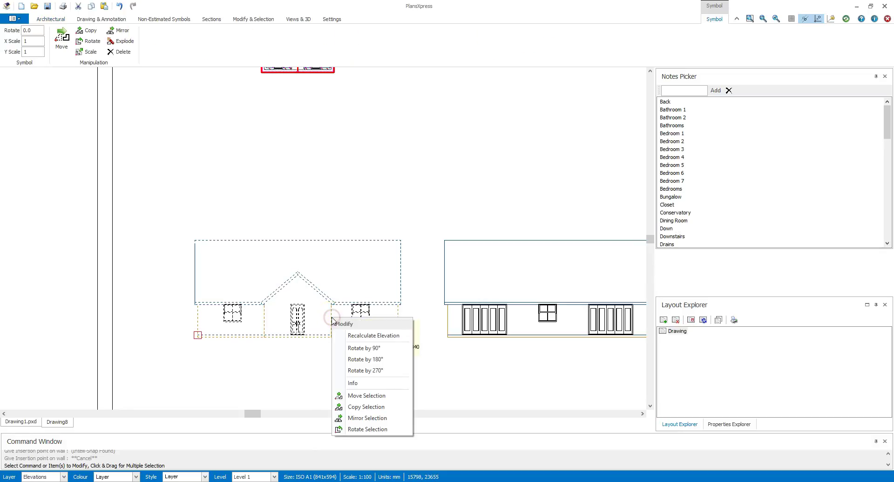
{"action": "left_click", "coordinate": [372, 335]}
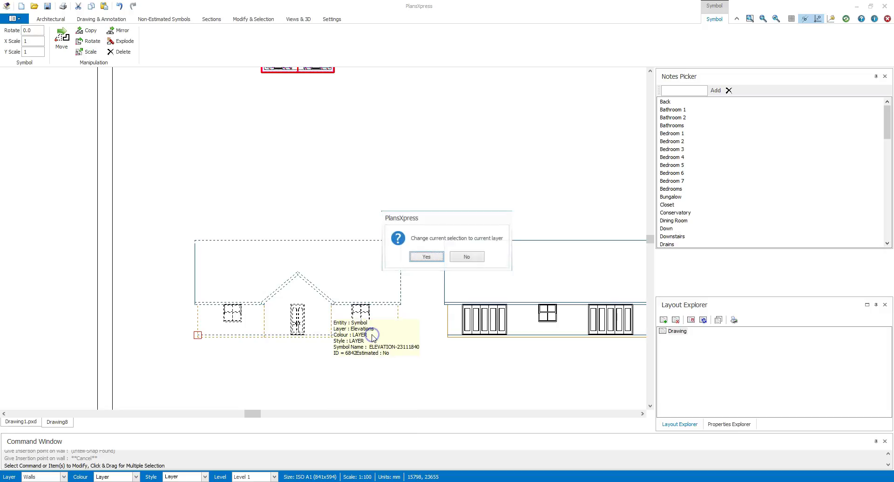
{"action": "left_click", "coordinate": [427, 256]}
{"action": "left_click", "coordinate": [325, 350]}
{"action": "scroll", "coordinate": [314, 330], "scroll_direction": "up", "scroll_amount": 4}
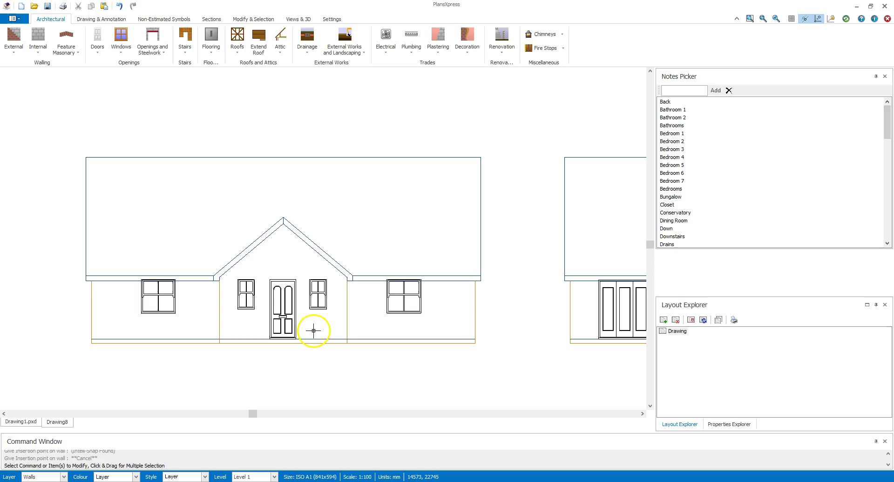
Insert a 150 mm deep, 1400 mm stone cill with default fixing values, centred beneath the front elevation's far-left window
{"action": "scroll", "coordinate": [313, 331], "scroll_direction": "down", "scroll_amount": 5}
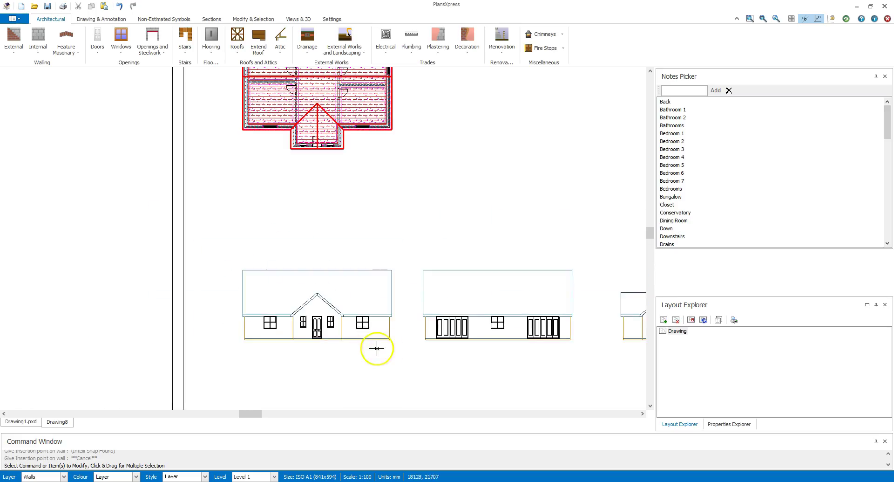
{"action": "scroll", "coordinate": [247, 332], "scroll_direction": "up", "scroll_amount": 2}
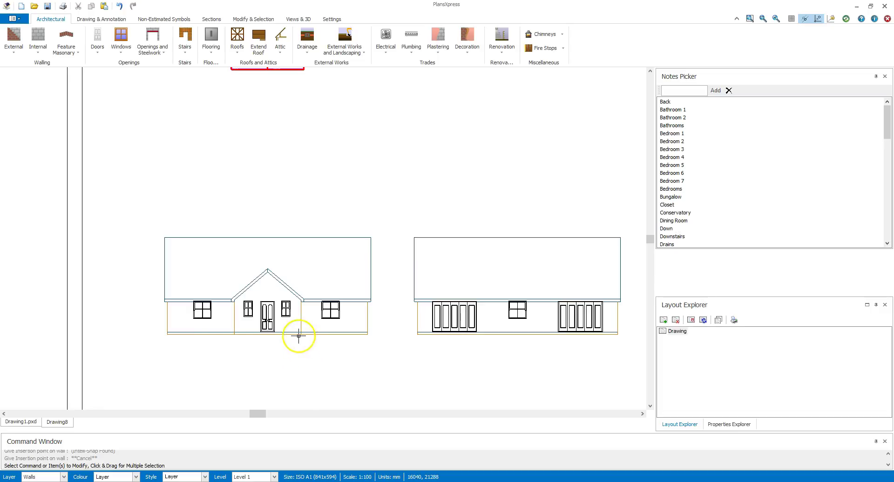
{"action": "scroll", "coordinate": [203, 324], "scroll_direction": "up", "scroll_amount": 3}
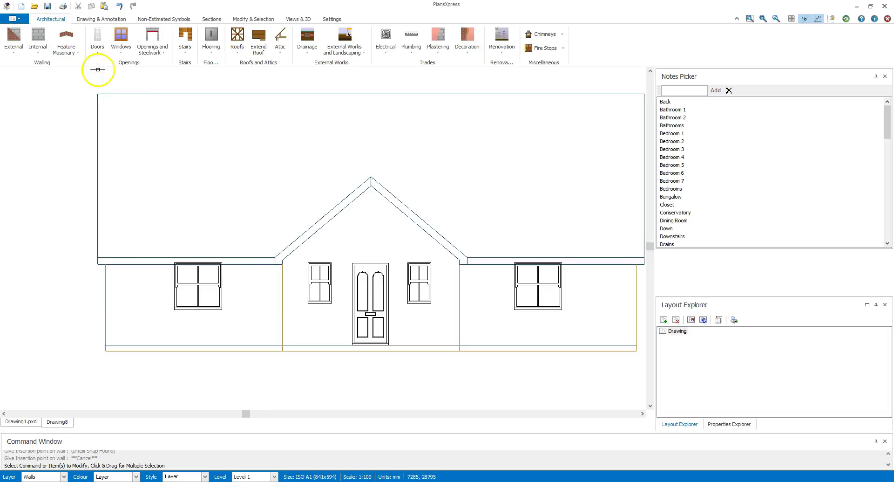
{"action": "left_click", "coordinate": [79, 54]}
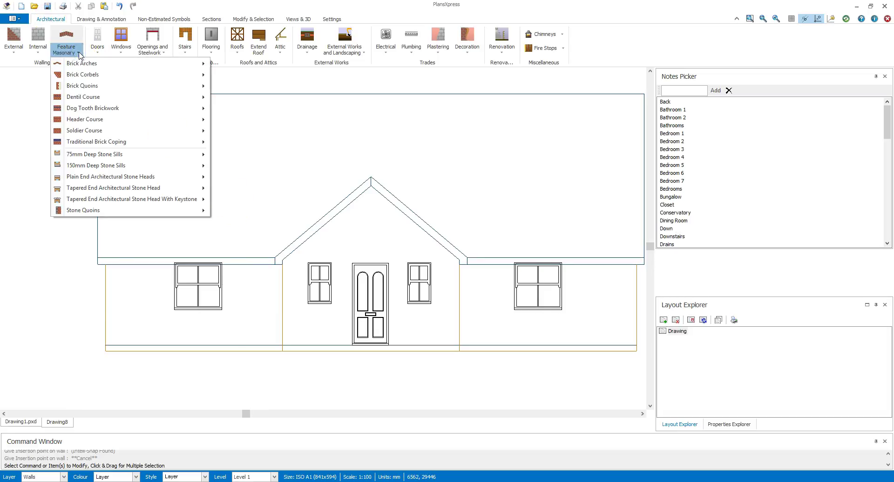
{"action": "mouse_move", "coordinate": [125, 165]}
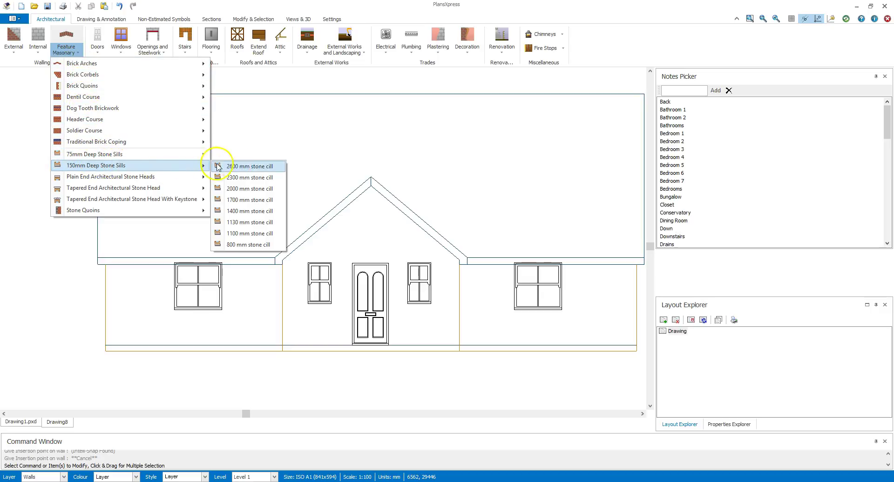
{"action": "left_click", "coordinate": [240, 211]}
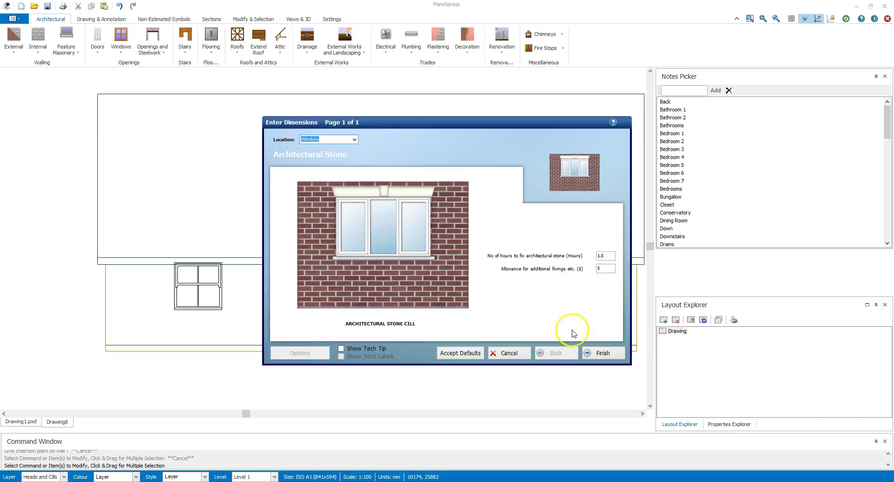
{"action": "left_click", "coordinate": [603, 353]}
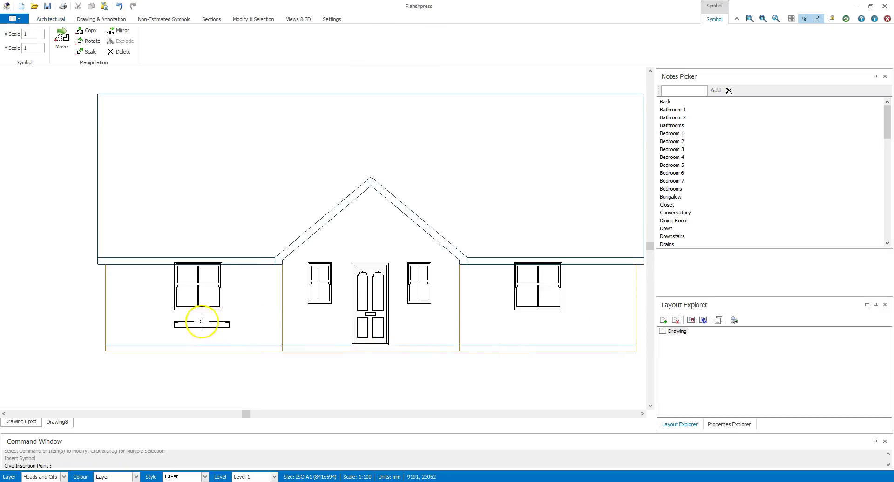
{"action": "scroll", "coordinate": [199, 319], "scroll_direction": "up", "scroll_amount": 2}
{"action": "left_click", "coordinate": [194, 305]}
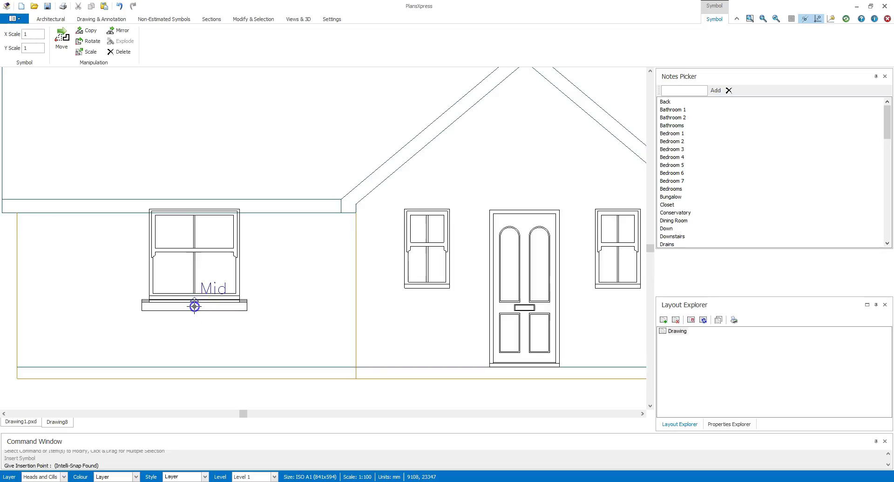
{"action": "left_click", "coordinate": [194, 305]}
Repeat the 1400 mm stone cill centred beneath the far-right window of the front elevation
{"action": "scroll", "coordinate": [207, 323], "scroll_direction": "down", "scroll_amount": 3}
{"action": "scroll", "coordinate": [415, 332], "scroll_direction": "down", "scroll_amount": 1}
{"action": "scroll", "coordinate": [438, 326], "scroll_direction": "up", "scroll_amount": 2}
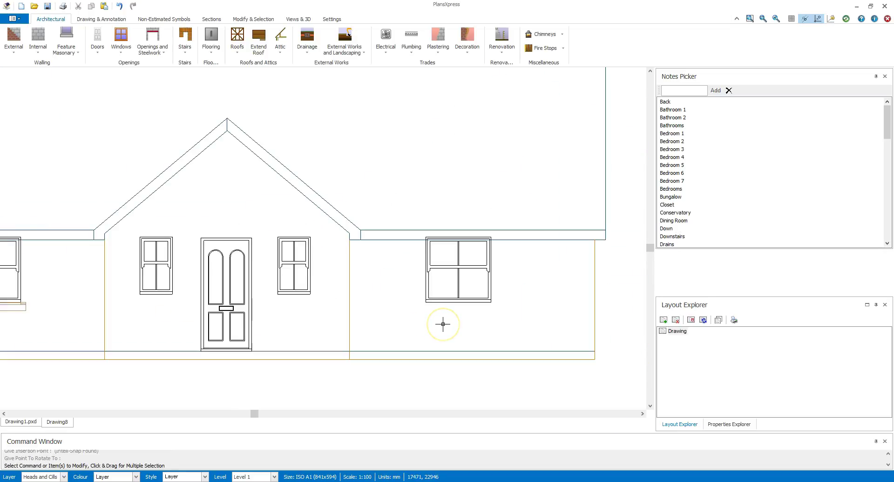
{"action": "right_click", "coordinate": [443, 324]}
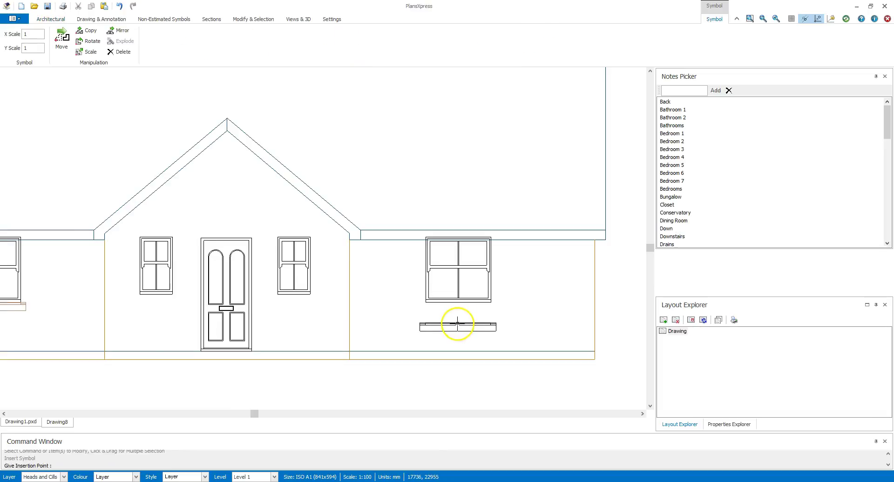
{"action": "left_click", "coordinate": [459, 310]}
{"action": "left_click", "coordinate": [381, 313]}
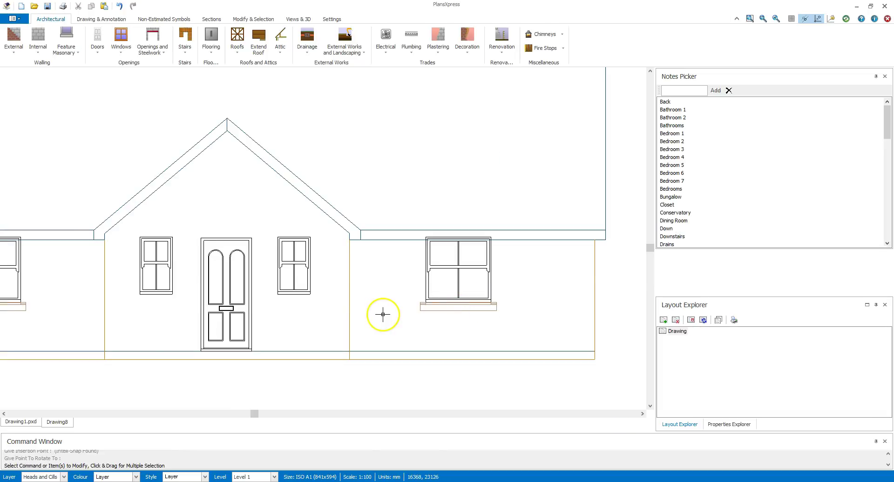
Add the same 1400 mm stone cill centred beneath the rear elevation's window between the folding doors
{"action": "scroll", "coordinate": [382, 314], "scroll_direction": "down", "scroll_amount": 2}
{"action": "middle_click_drag", "start_coordinate": [478, 311], "coordinate": [313, 288]}
{"action": "scroll", "coordinate": [497, 298], "scroll_direction": "up", "scroll_amount": 3}
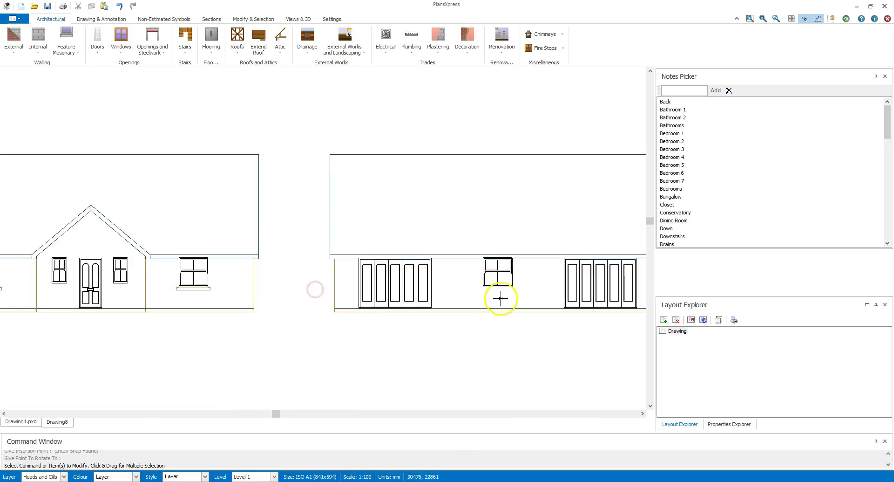
{"action": "right_click", "coordinate": [497, 291]}
{"action": "left_click", "coordinate": [495, 281]}
{"action": "left_click", "coordinate": [428, 288]}
Add the same 1400 mm stone cill centred beneath the window of the right side elevation
{"action": "scroll", "coordinate": [427, 288], "scroll_direction": "down", "scroll_amount": 2}
{"action": "scroll", "coordinate": [427, 288], "scroll_direction": "down", "scroll_amount": 2}
{"action": "middle_click_drag", "start_coordinate": [513, 304], "coordinate": [391, 308]}
{"action": "scroll", "coordinate": [495, 291], "scroll_direction": "up", "scroll_amount": 2}
{"action": "scroll", "coordinate": [495, 291], "scroll_direction": "up", "scroll_amount": 1}
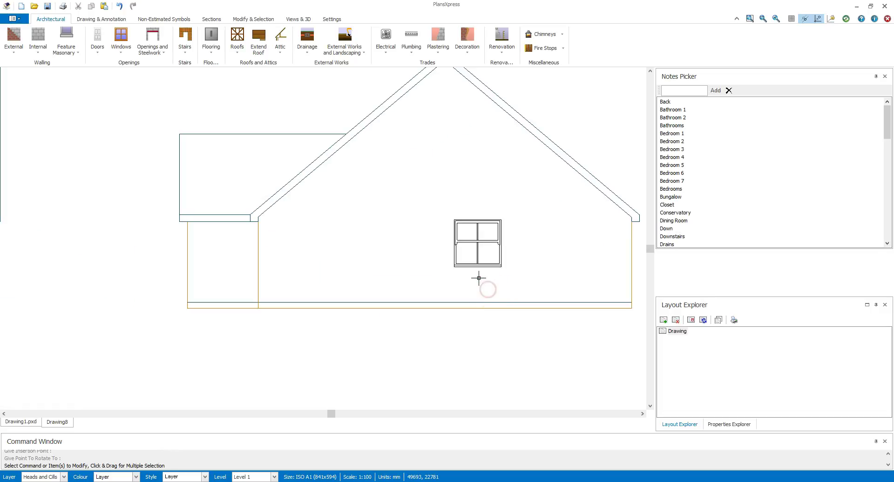
{"action": "right_click", "coordinate": [478, 277]}
{"action": "left_click", "coordinate": [479, 275]}
{"action": "left_click", "coordinate": [478, 285]}
Insert a 150 mm deep, 800 mm stone cill with default values, centred beneath the porch window right of the front door
{"action": "scroll", "coordinate": [469, 309], "scroll_direction": "down", "scroll_amount": 3}
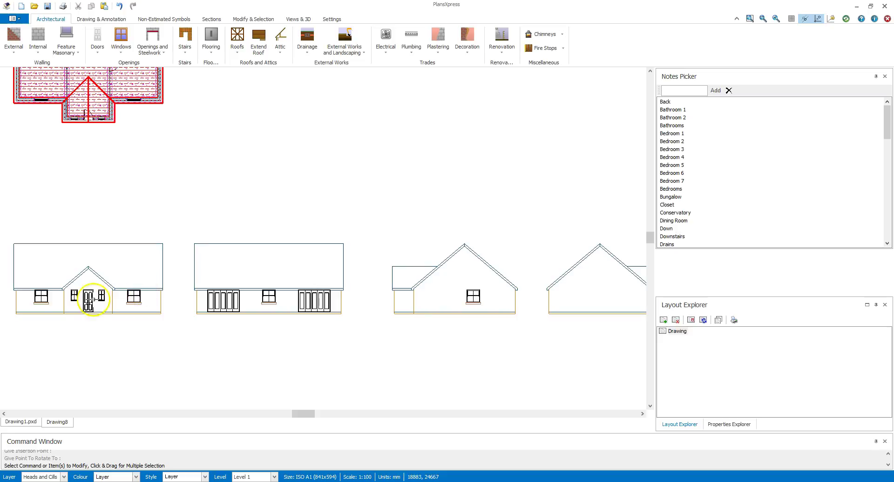
{"action": "scroll", "coordinate": [72, 310], "scroll_direction": "up", "scroll_amount": 3}
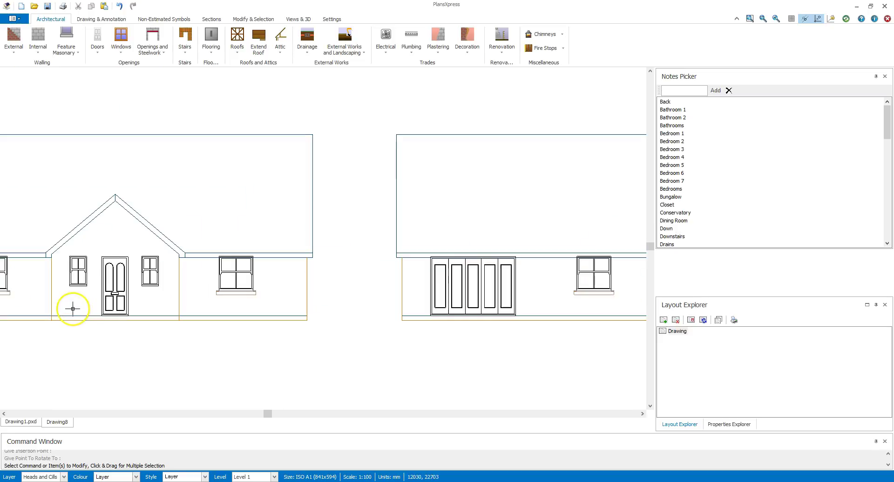
{"action": "left_click", "coordinate": [76, 52]}
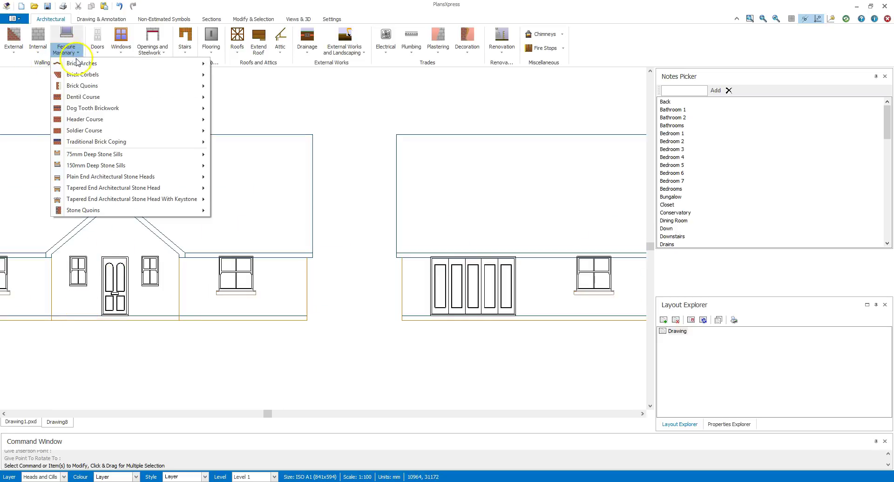
{"action": "mouse_move", "coordinate": [104, 167]}
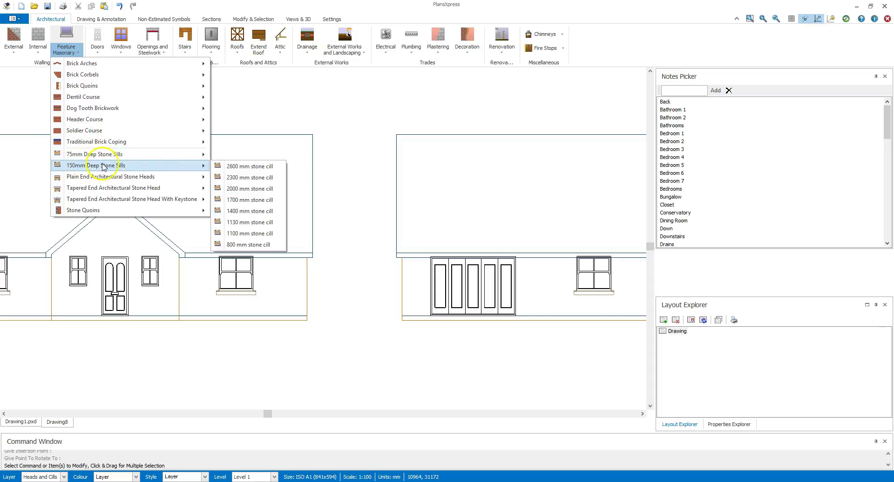
{"action": "left_click", "coordinate": [245, 244]}
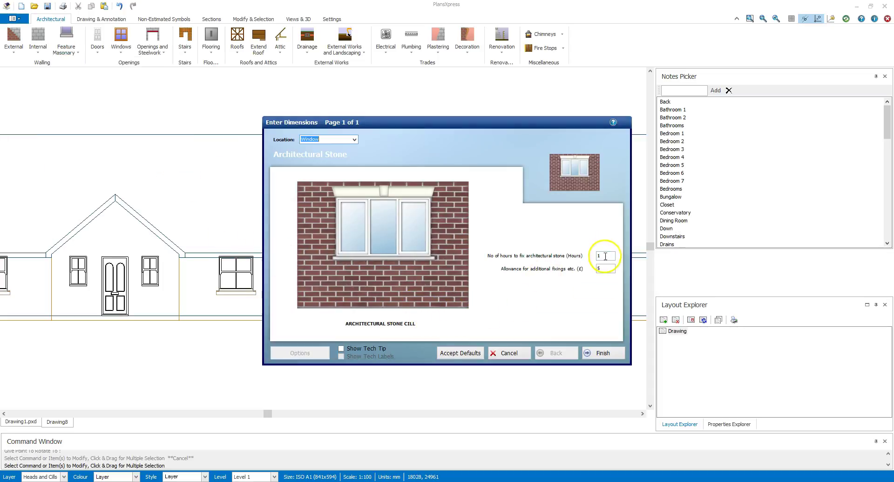
{"action": "left_click", "coordinate": [461, 353]}
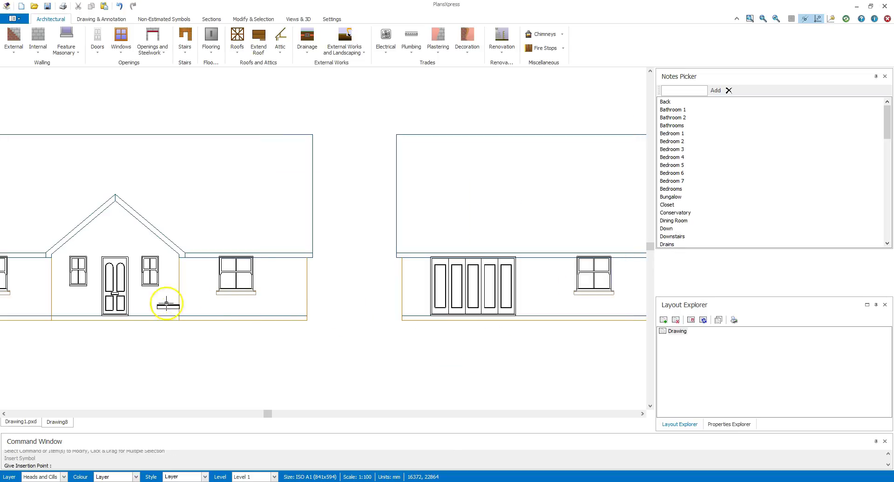
{"action": "scroll", "coordinate": [167, 306], "scroll_direction": "up", "scroll_amount": 3}
{"action": "left_click", "coordinate": [150, 272]}
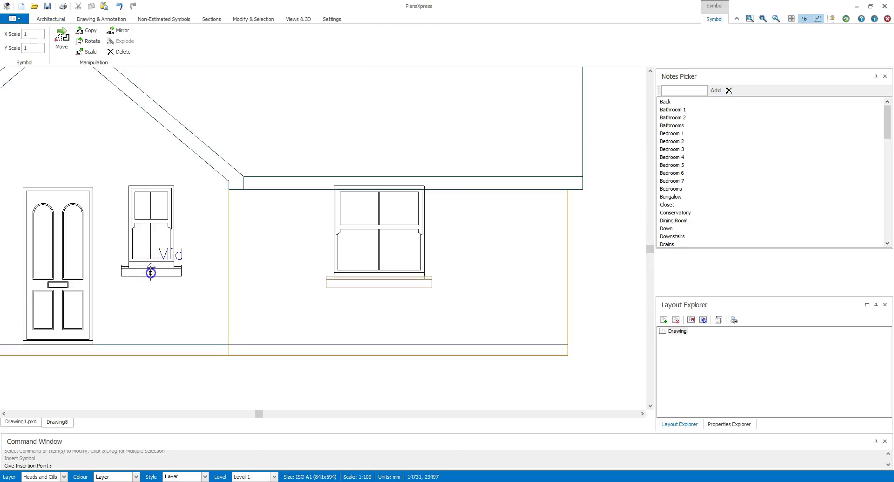
{"action": "left_click", "coordinate": [147, 296]}
Repeat the 800 mm stone cill centred beneath the porch window left of the front door
{"action": "scroll", "coordinate": [140, 295], "scroll_direction": "down", "scroll_amount": 5}
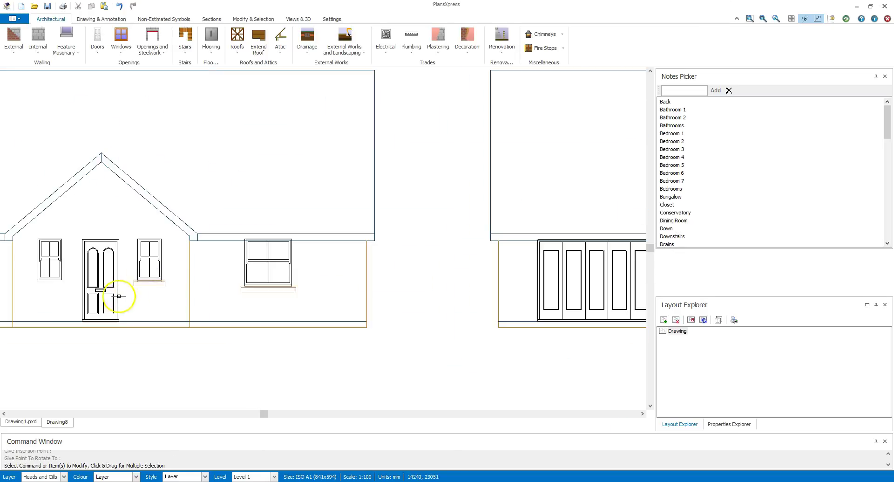
{"action": "scroll", "coordinate": [255, 297], "scroll_direction": "up", "scroll_amount": 3}
{"action": "right_click", "coordinate": [261, 297]}
{"action": "left_click", "coordinate": [270, 266]}
{"action": "left_click", "coordinate": [270, 267]}
{"action": "right_click", "coordinate": [279, 296]}
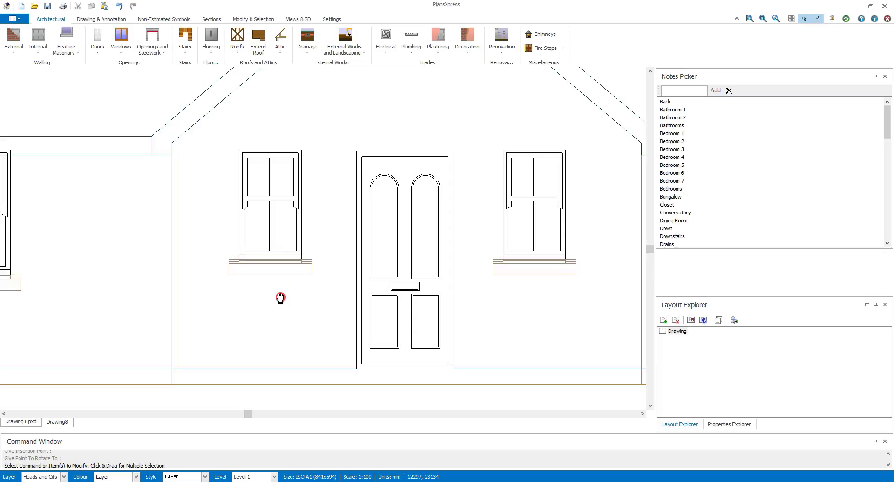
{"action": "mouse_move", "coordinate": [280, 297]}
{"action": "middle_mouse_down"}
{"action": "mouse_move", "coordinate": [170, 289]}
{"action": "mouse_move", "coordinate": [303, 299]}
{"action": "mouse_move", "coordinate": [267, 299]}
{"action": "middle_mouse_up"}
{"action": "scroll", "coordinate": [259, 296], "scroll_direction": "down", "scroll_amount": 4}
{"action": "left_click", "coordinate": [264, 304]}
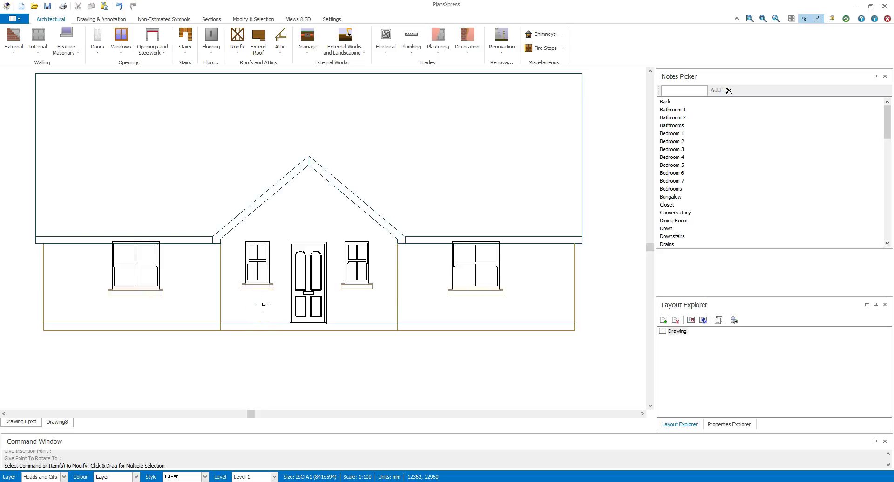
Insert an 800 mm plain end architectural stone head centred above the porch window left of the front door
{"action": "left_click", "coordinate": [86, 91]}
{"action": "left_click", "coordinate": [77, 52]}
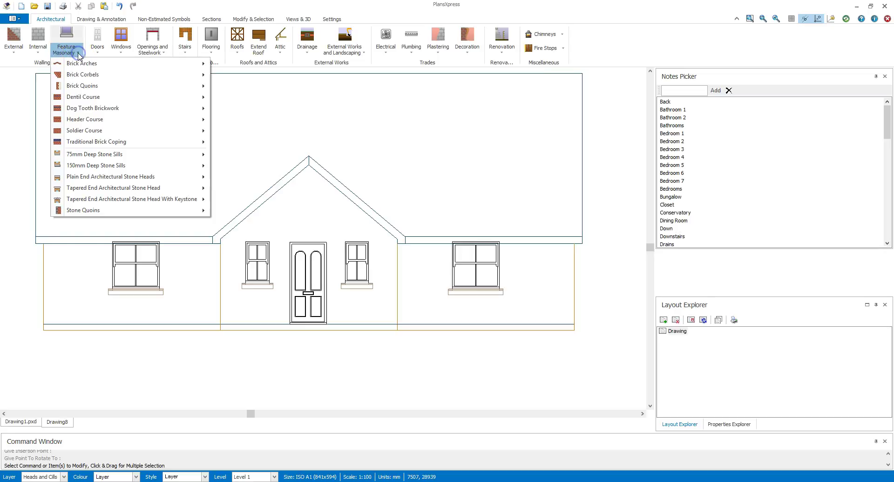
{"action": "left_click", "coordinate": [78, 143]}
{"action": "mouse_move", "coordinate": [82, 166]}
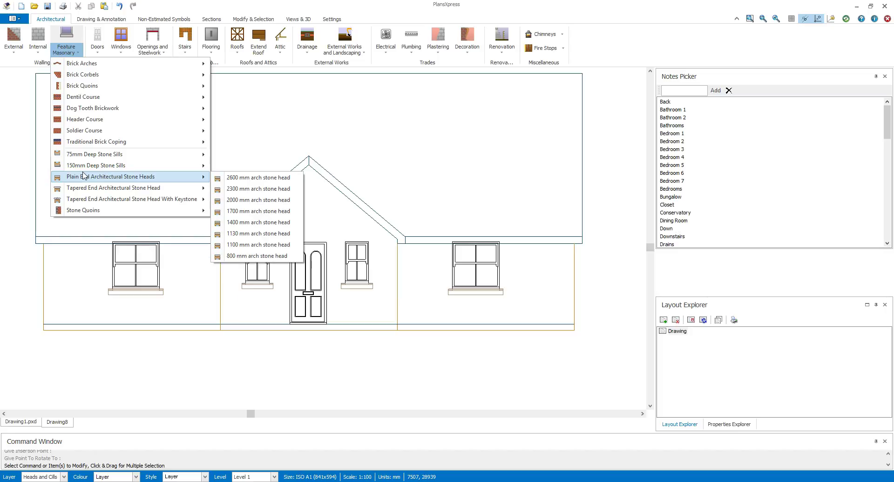
{"action": "left_click", "coordinate": [257, 256]}
{"action": "left_click", "coordinate": [451, 352]}
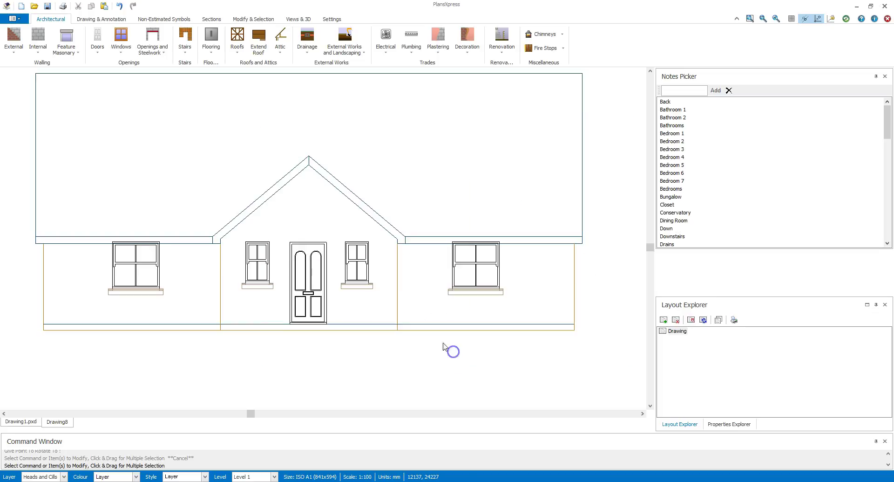
{"action": "scroll", "coordinate": [252, 233], "scroll_direction": "up", "scroll_amount": 3}
{"action": "left_click", "coordinate": [262, 245]}
{"action": "scroll", "coordinate": [290, 215], "scroll_direction": "down", "scroll_amount": 1}
{"action": "right_click", "coordinate": [300, 218]}
Repeat the 800 mm plain end stone head centred above the porch window right of the front door
{"action": "scroll", "coordinate": [399, 224], "scroll_direction": "up", "scroll_amount": 2}
{"action": "right_click", "coordinate": [410, 221]}
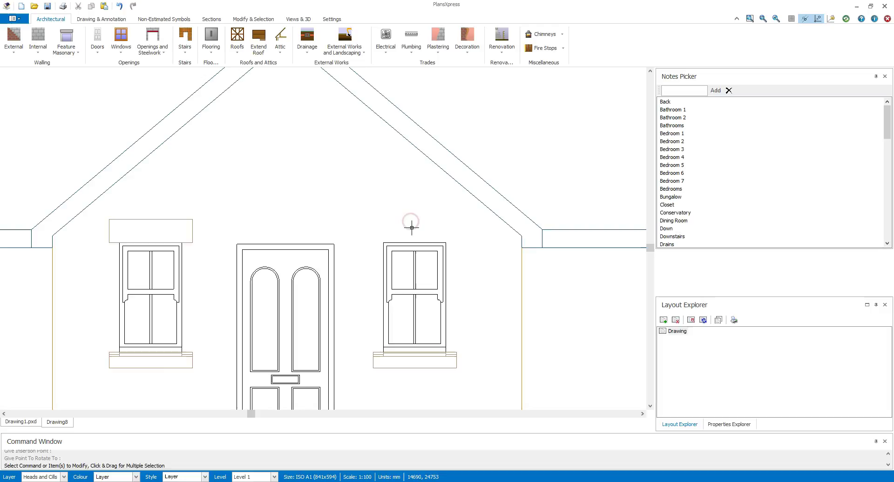
{"action": "left_click", "coordinate": [411, 235]}
{"action": "left_click", "coordinate": [386, 219]}
{"action": "scroll", "coordinate": [311, 204], "scroll_direction": "down", "scroll_amount": 1}
{"action": "left_click", "coordinate": [310, 204]}
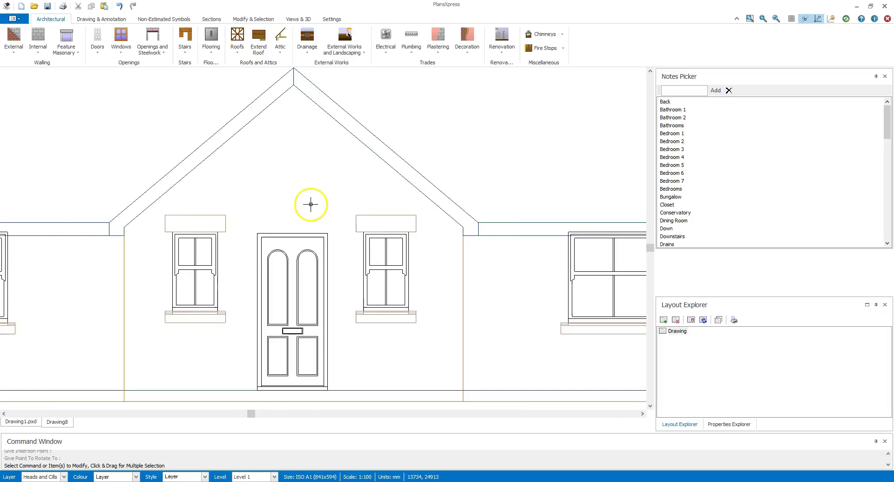
Add a soldier course on the external wall with default dimensions, spanning the top edge of the front door
{"action": "scroll", "coordinate": [311, 204], "scroll_direction": "down", "scroll_amount": 1}
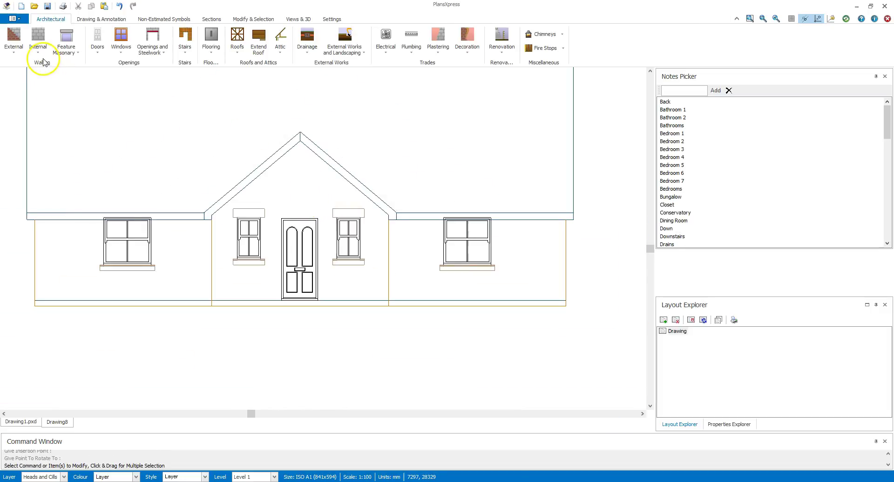
{"action": "left_click", "coordinate": [76, 53]}
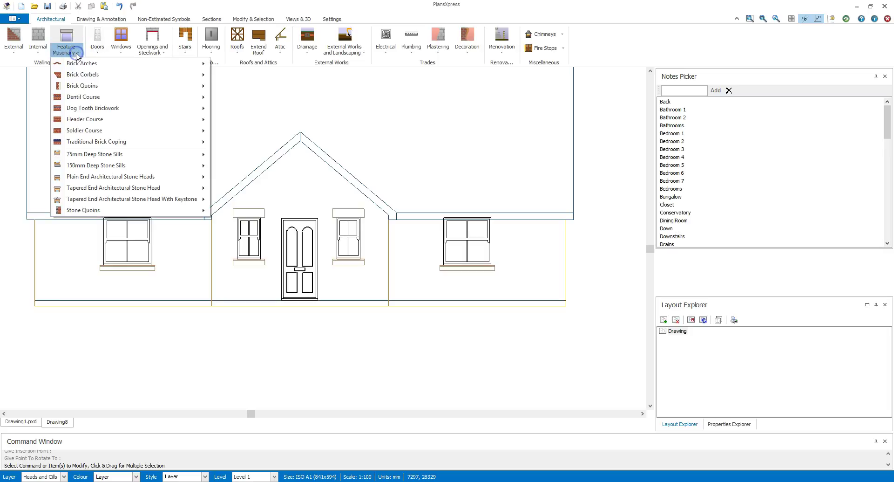
{"action": "mouse_move", "coordinate": [94, 130]}
{"action": "left_click", "coordinate": [249, 132]}
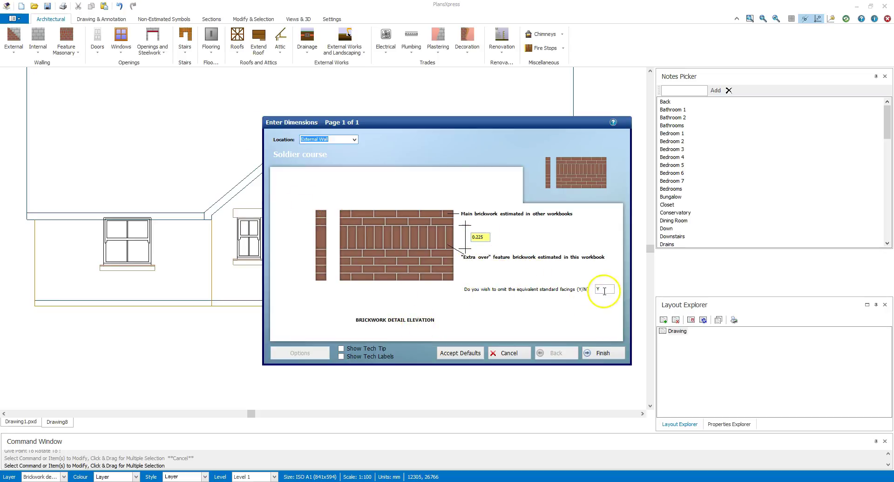
{"action": "left_click", "coordinate": [460, 352]}
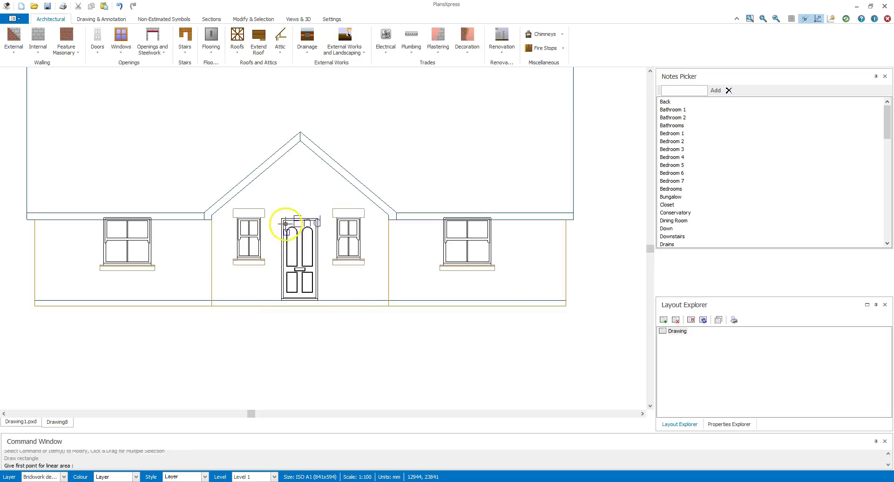
{"action": "scroll", "coordinate": [286, 213], "scroll_direction": "up", "scroll_amount": 3}
{"action": "left_click", "coordinate": [268, 226]}
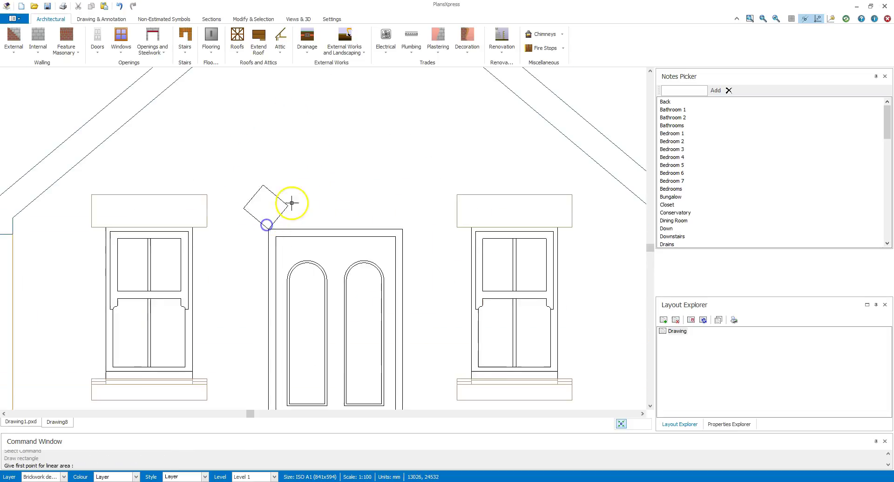
{"action": "left_click", "coordinate": [401, 228]}
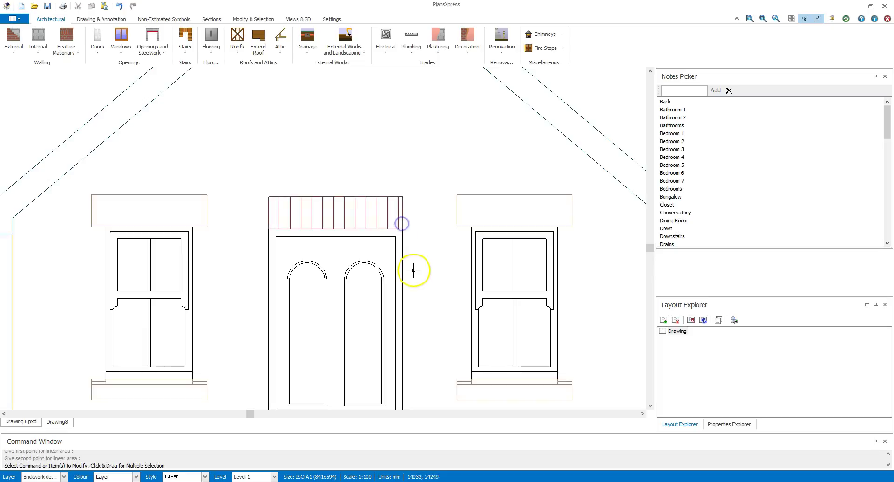
Repeat the soldier course across the top edge of the right side elevation's window
{"action": "scroll", "coordinate": [375, 259], "scroll_direction": "down", "scroll_amount": 3}
{"action": "scroll", "coordinate": [326, 256], "scroll_direction": "down", "scroll_amount": 4}
{"action": "mouse_move", "coordinate": [498, 293]}
{"action": "middle_mouse_down"}
{"action": "mouse_move", "coordinate": [479, 273]}
{"action": "mouse_move", "coordinate": [293, 262]}
{"action": "middle_mouse_up"}
{"action": "scroll", "coordinate": [485, 247], "scroll_direction": "up", "scroll_amount": 5}
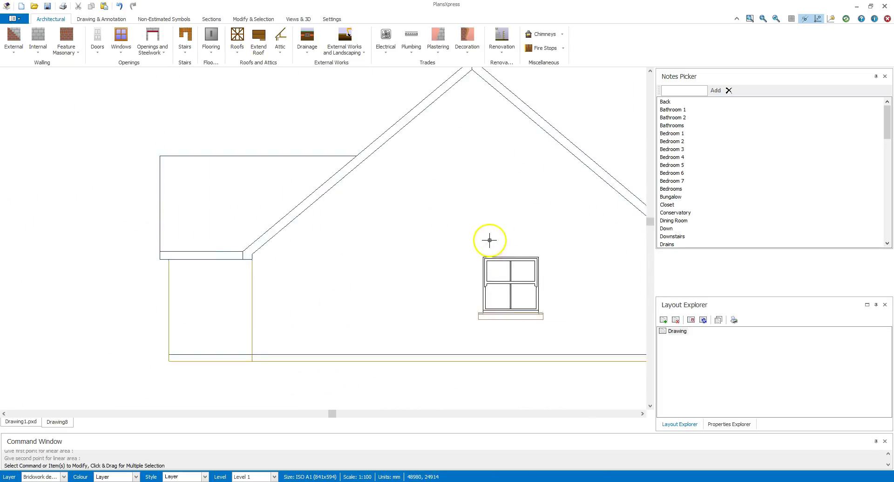
{"action": "right_click", "coordinate": [483, 238]}
{"action": "left_click", "coordinate": [482, 259]}
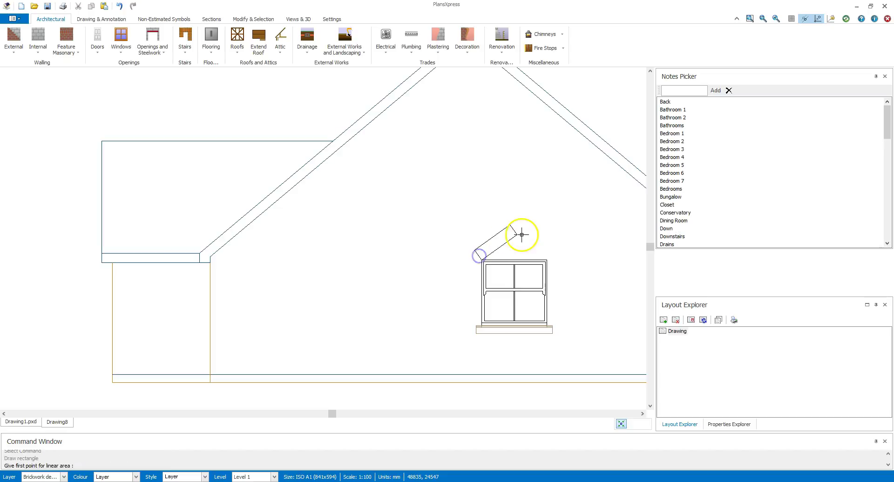
{"action": "left_click", "coordinate": [545, 259]}
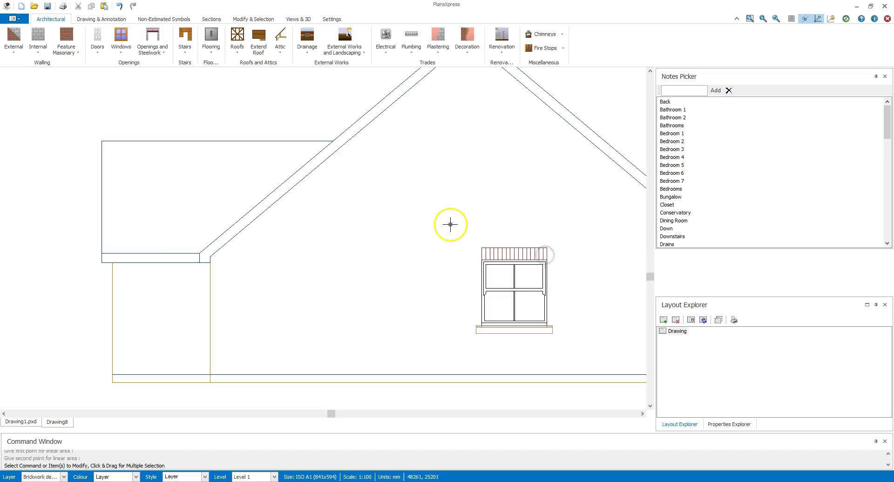
Insert the Family Group landscape symbol of a man beside a car in the blank space above the side elevations
{"action": "scroll", "coordinate": [445, 229], "scroll_direction": "down", "scroll_amount": 4}
{"action": "scroll", "coordinate": [446, 229], "scroll_direction": "down", "scroll_amount": 4}
{"action": "middle_click_drag", "start_coordinate": [387, 258], "coordinate": [377, 284]}
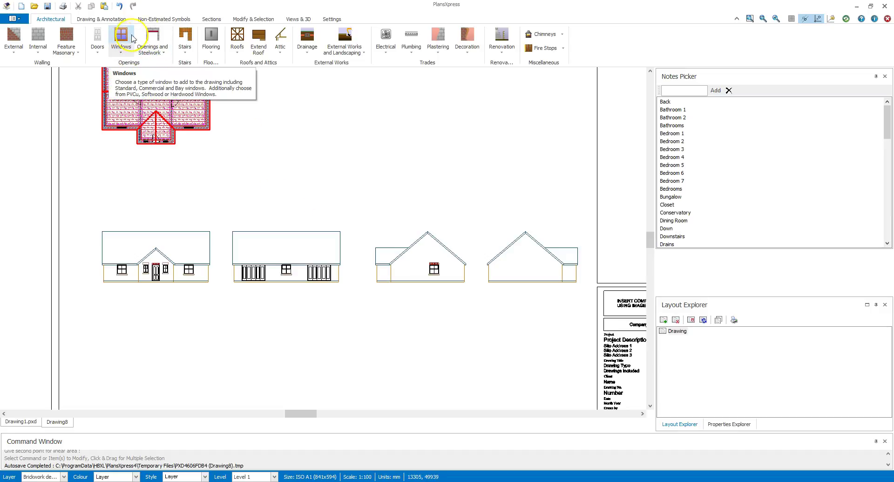
{"action": "left_click", "coordinate": [155, 21]}
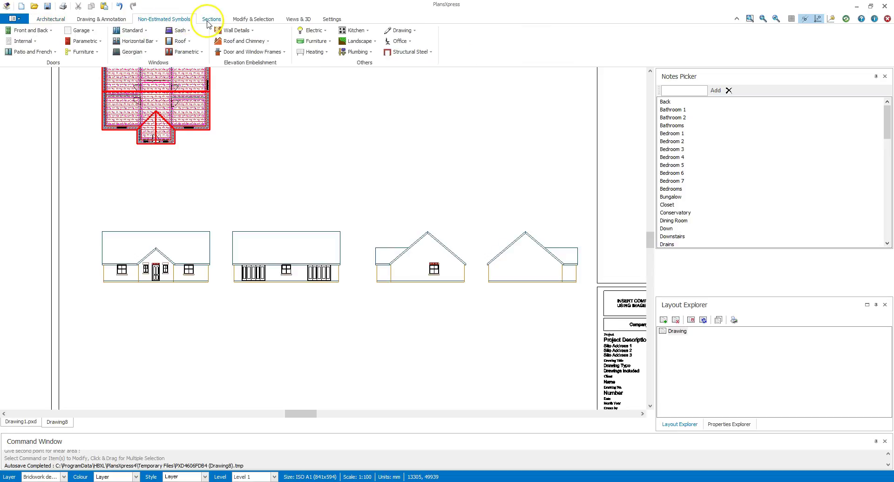
{"action": "left_click", "coordinate": [376, 42]}
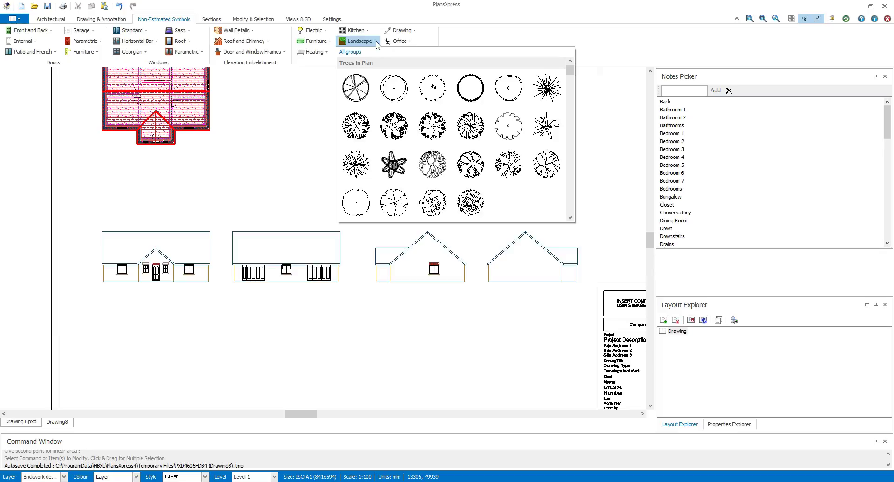
{"action": "left_click_drag", "start_coordinate": [571, 71], "coordinate": [571, 135]}
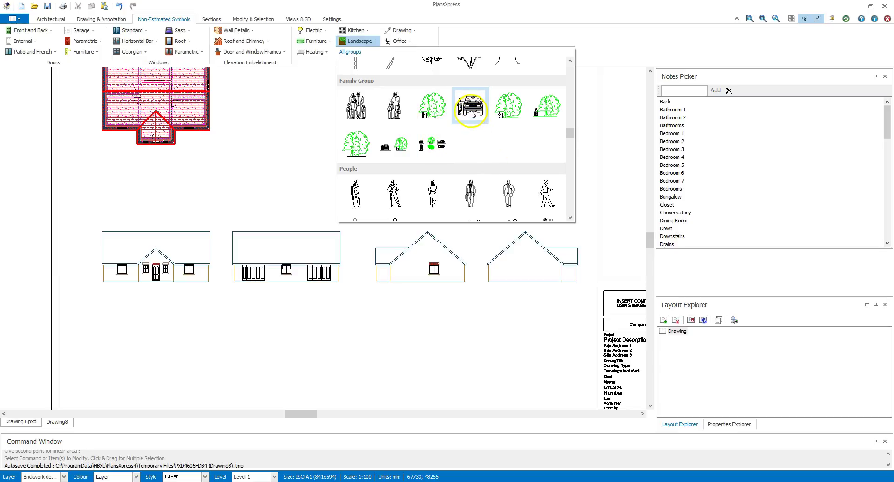
{"action": "left_click", "coordinate": [473, 114]}
{"action": "left_click", "coordinate": [420, 155]}
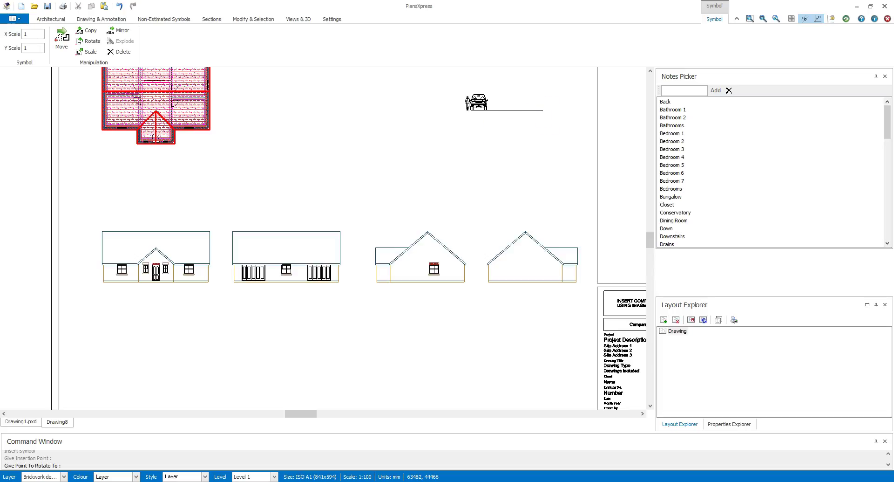
{"action": "left_click", "coordinate": [489, 124]}
Move the man-and-car symbol by its base point to ground level just left of the front elevation
{"action": "scroll", "coordinate": [476, 101], "scroll_direction": "up", "scroll_amount": 3}
{"action": "left_click", "coordinate": [479, 103]}
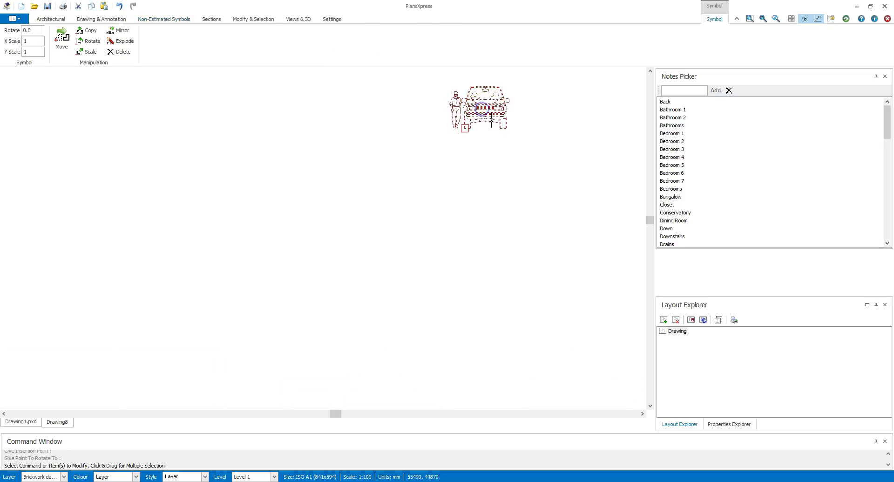
{"action": "scroll", "coordinate": [475, 140], "scroll_direction": "up", "scroll_amount": 3}
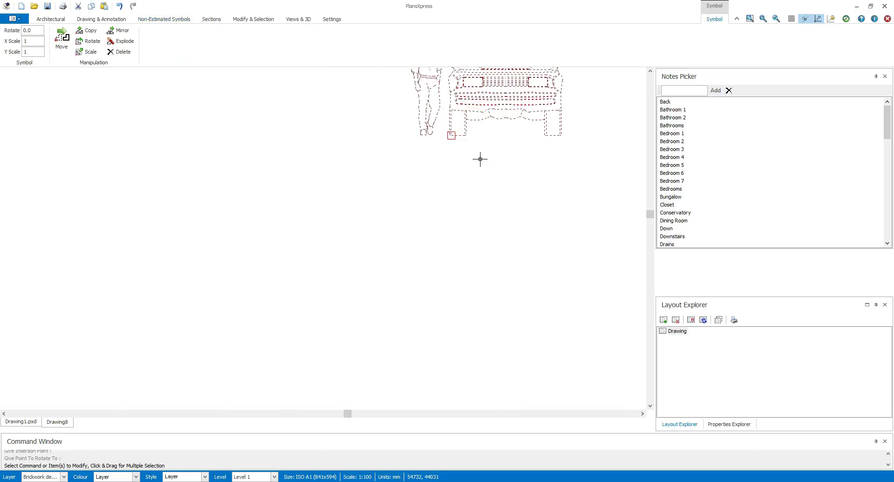
{"action": "left_click", "coordinate": [451, 135]}
{"action": "scroll", "coordinate": [454, 145], "scroll_direction": "down", "scroll_amount": 4}
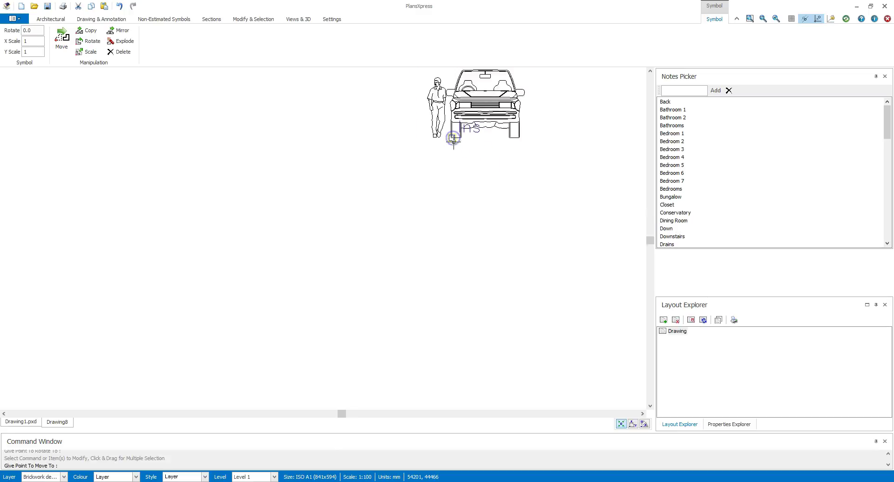
{"action": "scroll", "coordinate": [455, 145], "scroll_direction": "down", "scroll_amount": 2}
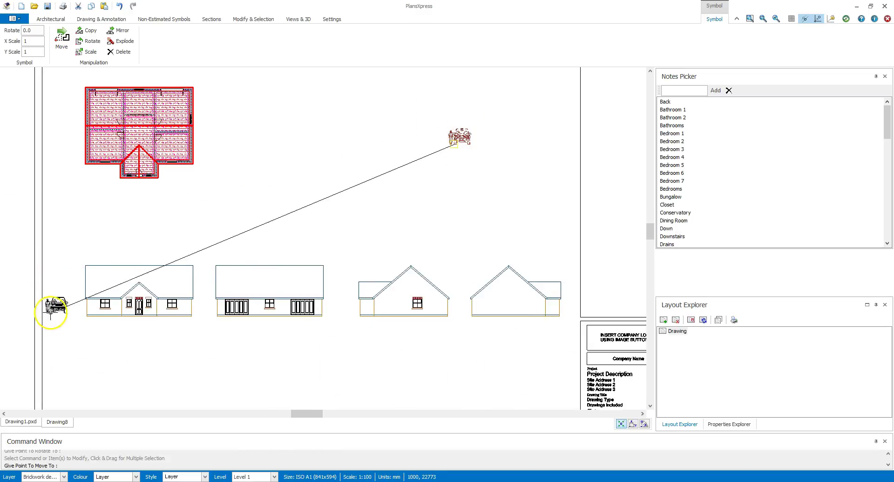
{"action": "scroll", "coordinate": [63, 319], "scroll_direction": "up", "scroll_amount": 3}
{"action": "scroll", "coordinate": [63, 319], "scroll_direction": "up", "scroll_amount": 3}
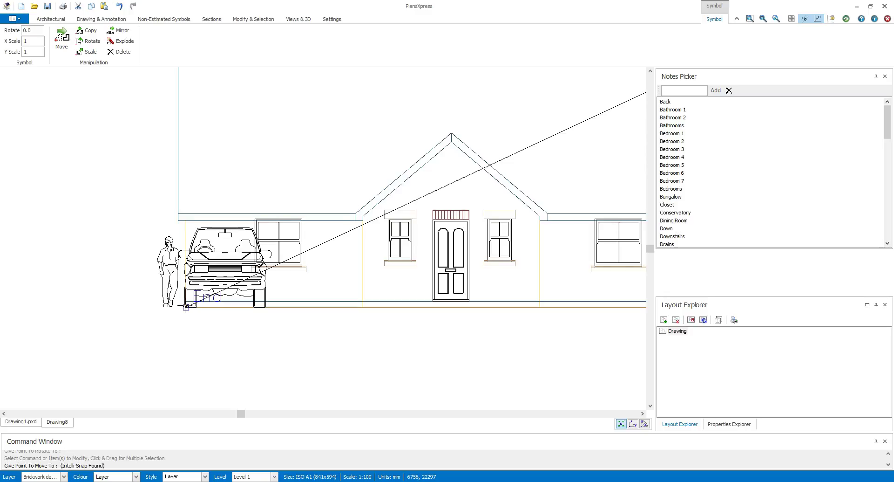
{"action": "left_click_drag", "start_coordinate": [186, 307], "coordinate": [66, 306]}
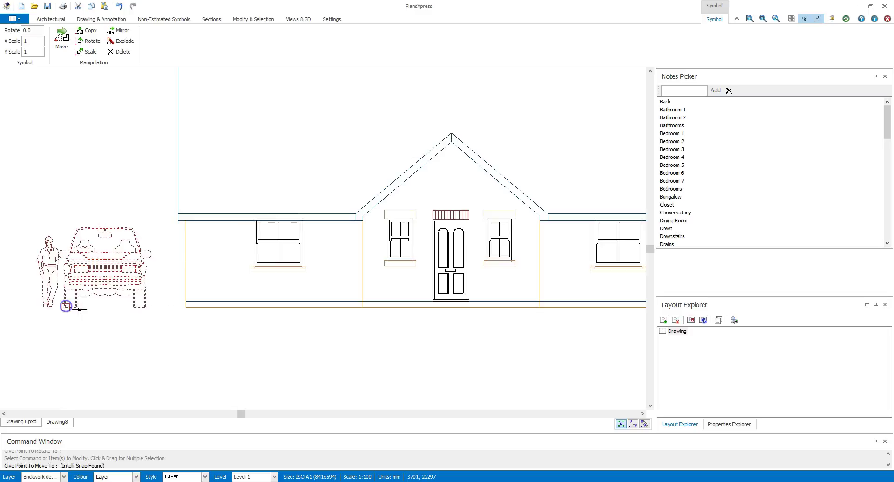
{"action": "scroll", "coordinate": [96, 334], "scroll_direction": "down", "scroll_amount": 3}
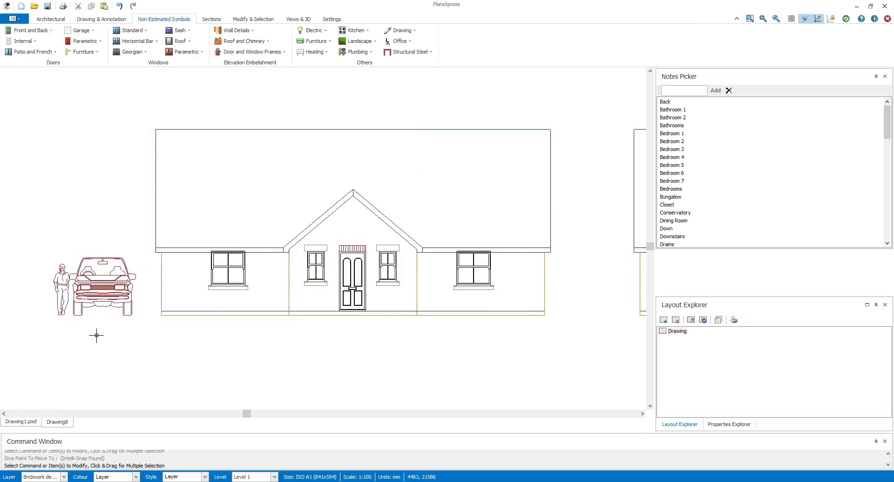
{"action": "left_click", "coordinate": [94, 329]}
{"action": "left_click", "coordinate": [190, 374]}
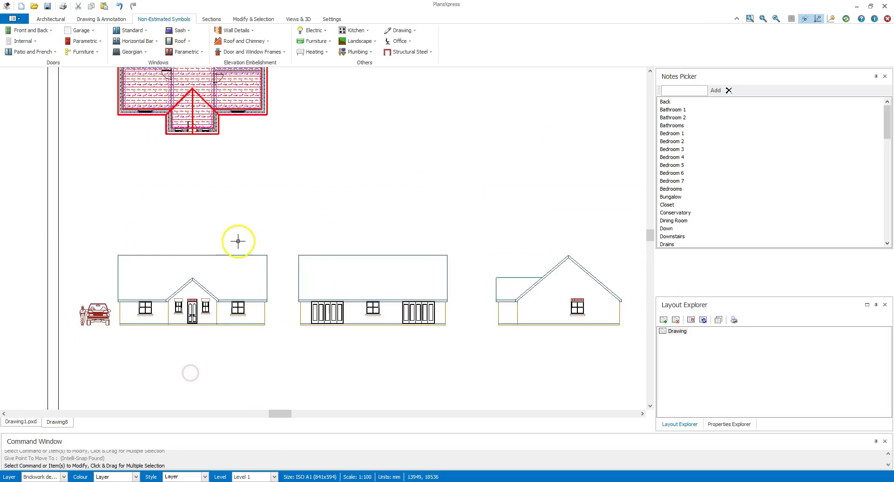
Insert a hatched tree elevation symbol, unrotated, at ground level between the front and rear elevations
{"action": "left_click", "coordinate": [375, 43]}
{"action": "scroll", "coordinate": [385, 160], "scroll_direction": "up", "scroll_amount": 5}
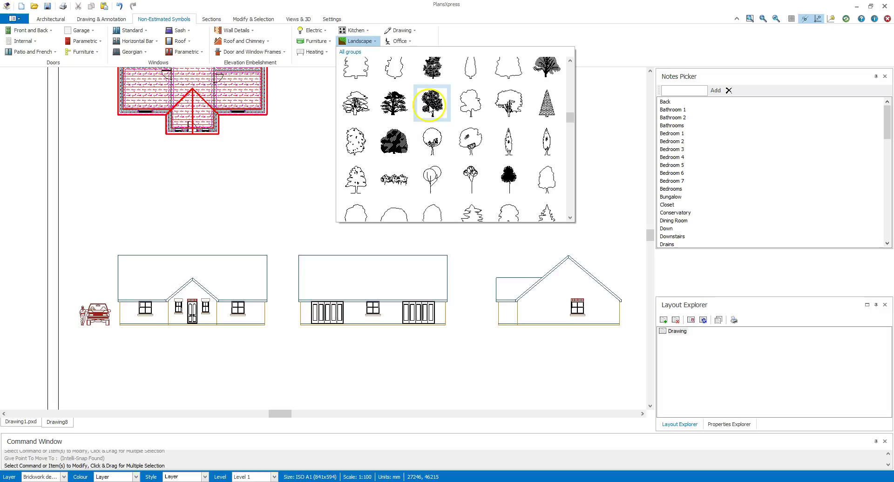
{"action": "left_click", "coordinate": [429, 103]}
{"action": "scroll", "coordinate": [277, 326], "scroll_direction": "up", "scroll_amount": 3}
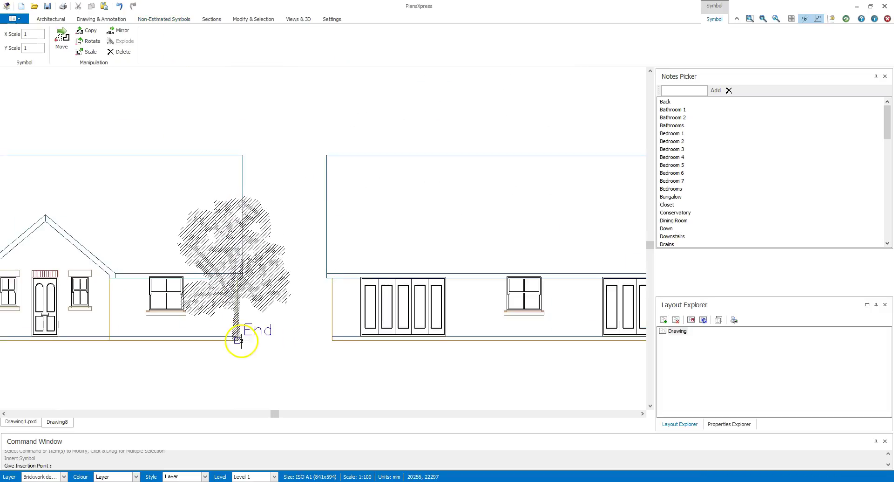
{"action": "left_click", "coordinate": [279, 346]}
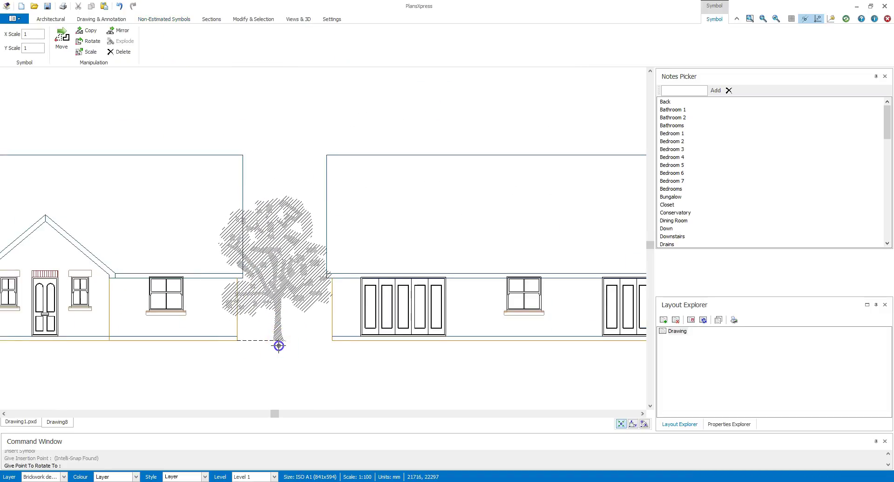
{"action": "left_click", "coordinate": [279, 346]}
{"action": "scroll", "coordinate": [331, 358], "scroll_direction": "down", "scroll_amount": 3}
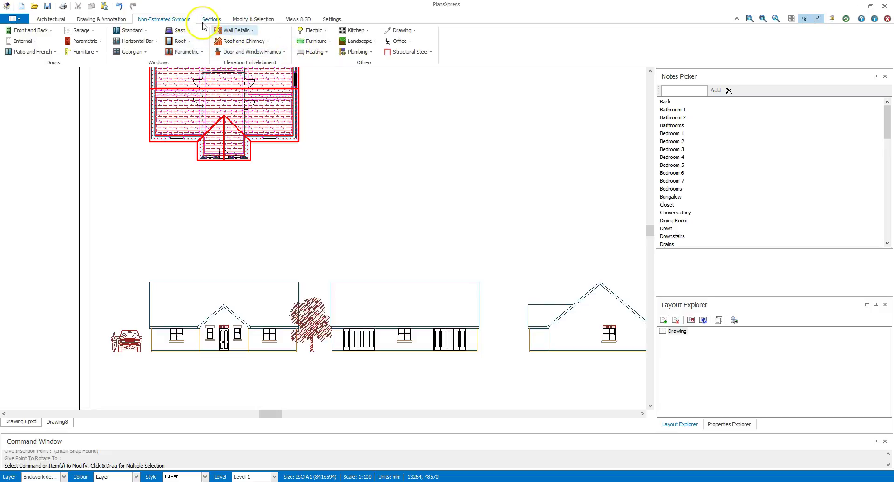
Insert the landscape symbol of a standing couple, unrotated, at ground level between the front elevation's end window and the tree
{"action": "left_click", "coordinate": [374, 41]}
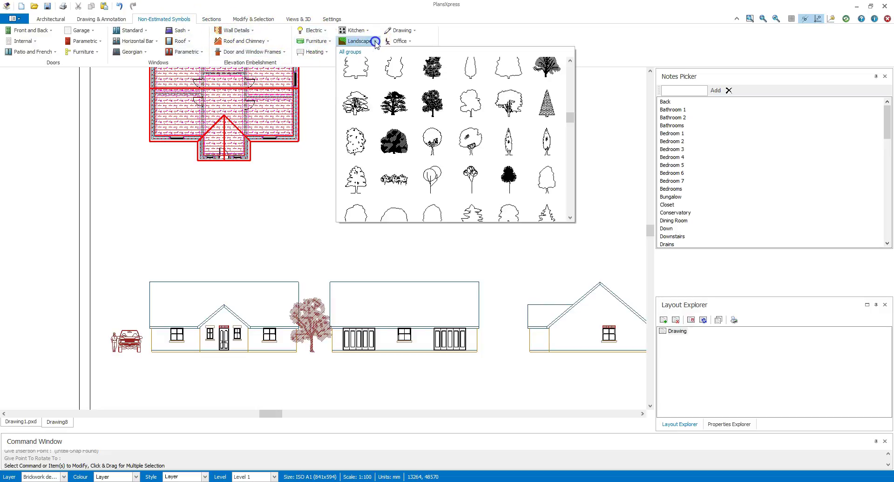
{"action": "left_click_drag", "start_coordinate": [570, 120], "coordinate": [568, 148]}
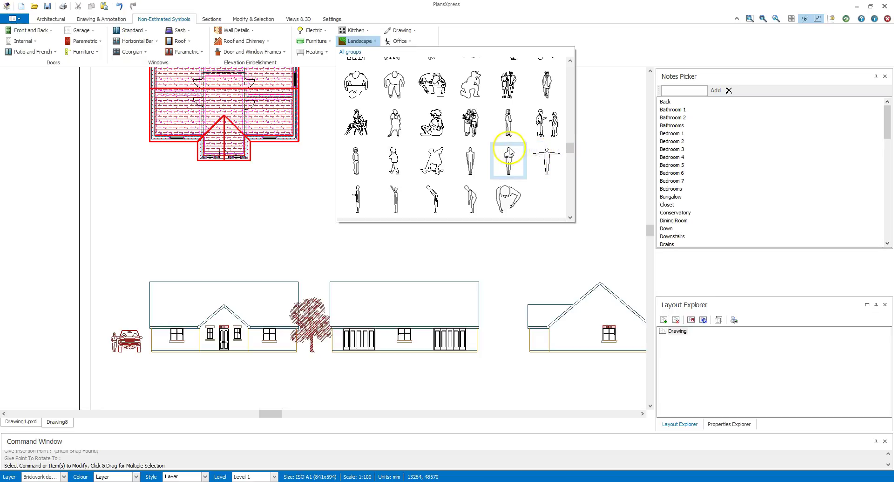
{"action": "left_click", "coordinate": [507, 108]}
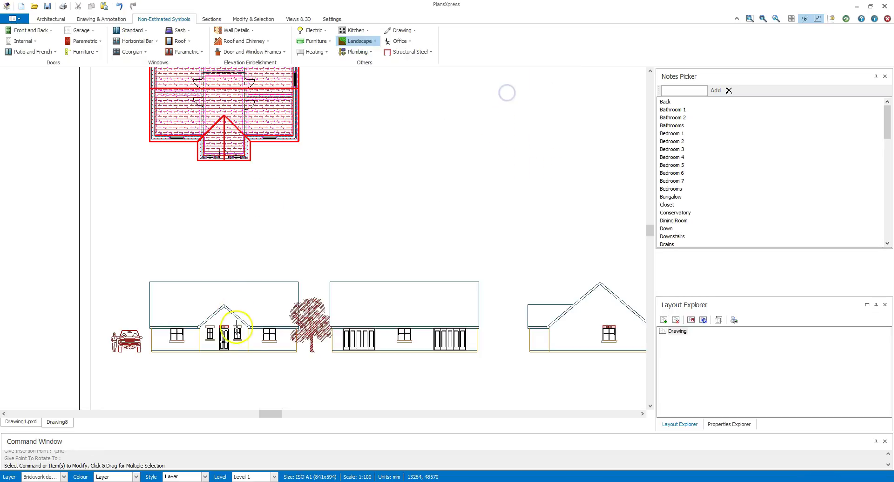
{"action": "scroll", "coordinate": [284, 352], "scroll_direction": "up", "scroll_amount": 5}
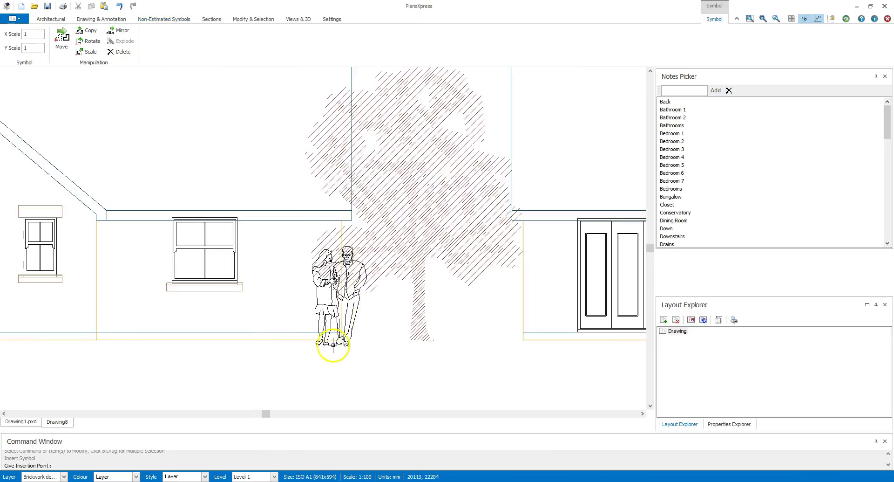
{"action": "left_click", "coordinate": [278, 339]}
{"action": "left_click", "coordinate": [321, 355]}
{"action": "scroll", "coordinate": [348, 361], "scroll_direction": "down", "scroll_amount": 6}
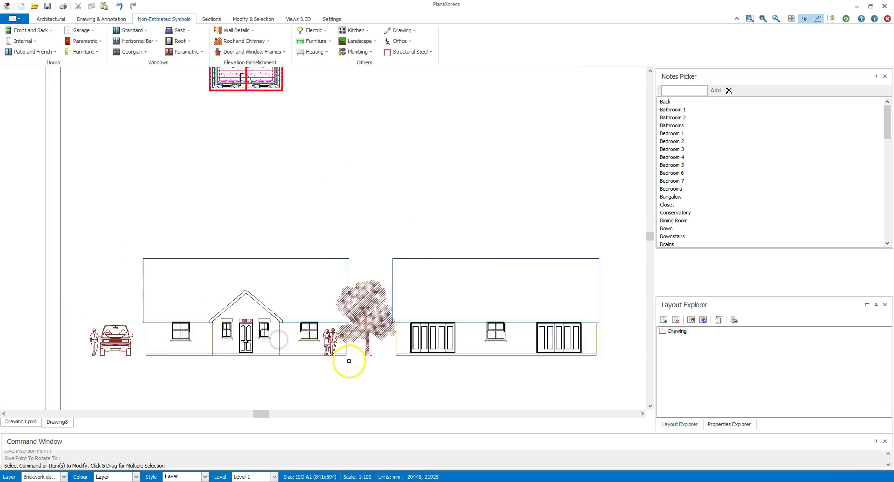
Dimension the porch's front wall with its door and window openings, placing the dimension lines below the porch on the floor plan
{"action": "middle_click_drag", "start_coordinate": [371, 212], "coordinate": [237, 235]}
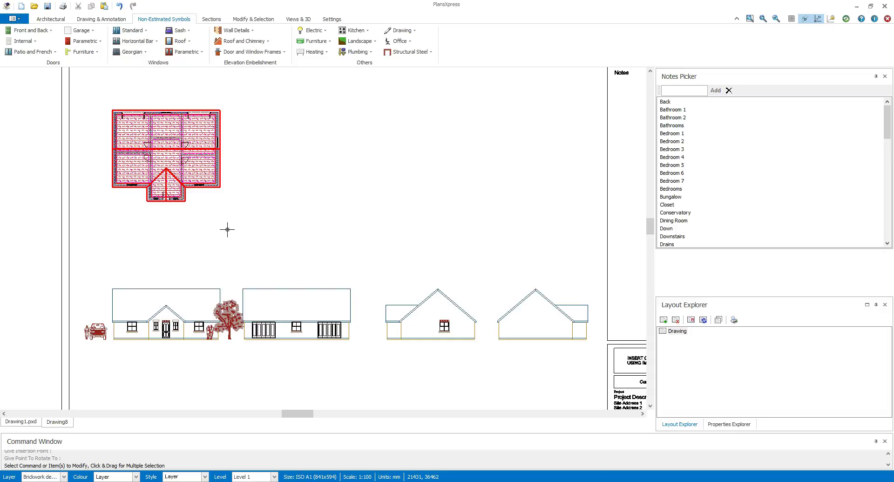
{"action": "left_click", "coordinate": [314, 243]}
{"action": "right_click", "coordinate": [170, 215]}
{"action": "scroll", "coordinate": [170, 214], "scroll_direction": "up", "scroll_amount": 5}
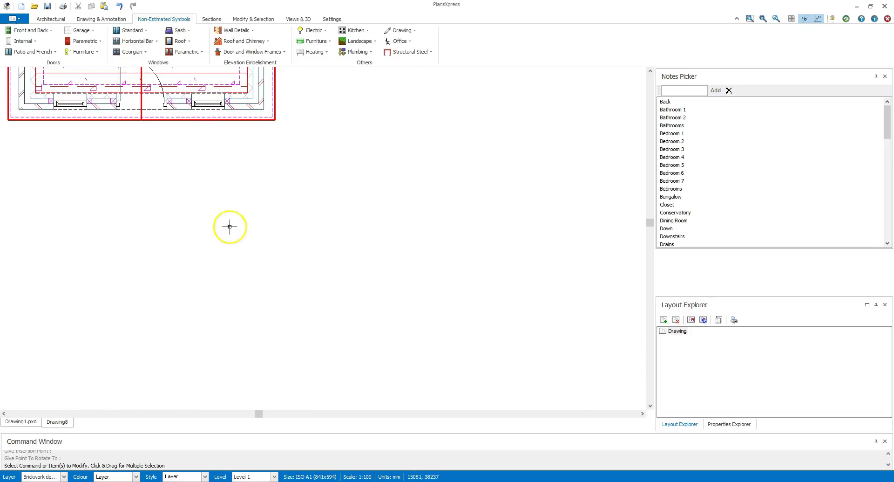
{"action": "middle_click_drag", "start_coordinate": [258, 231], "coordinate": [328, 365]}
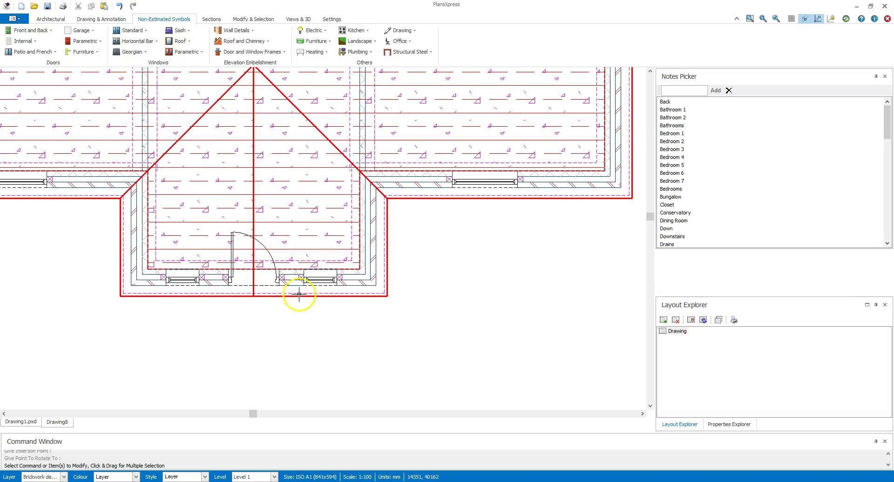
{"action": "left_click", "coordinate": [294, 281]}
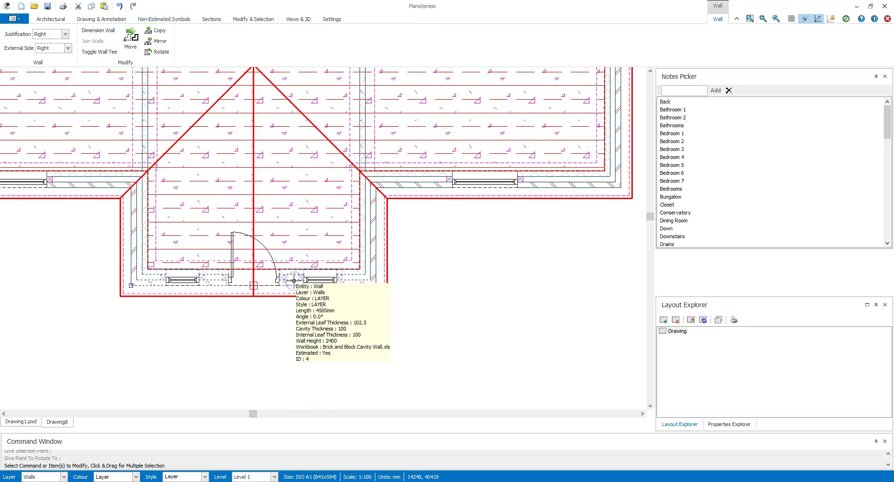
{"action": "right_click", "coordinate": [294, 281]}
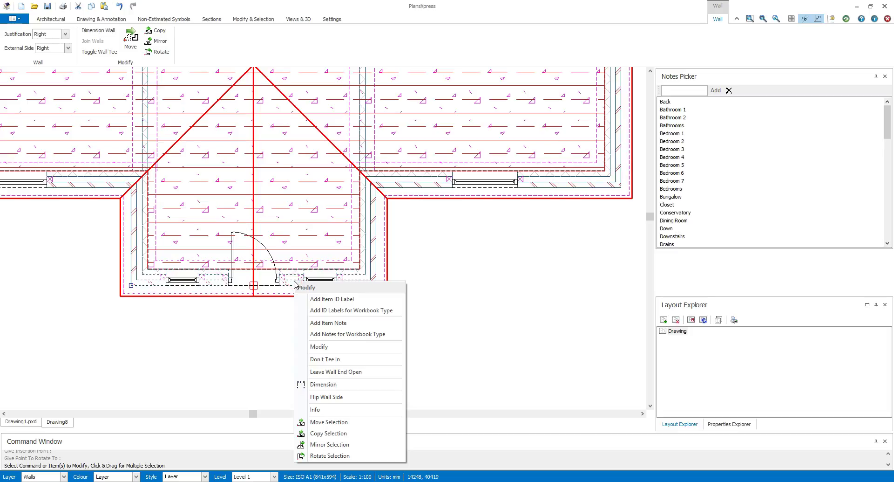
{"action": "left_click", "coordinate": [335, 386]}
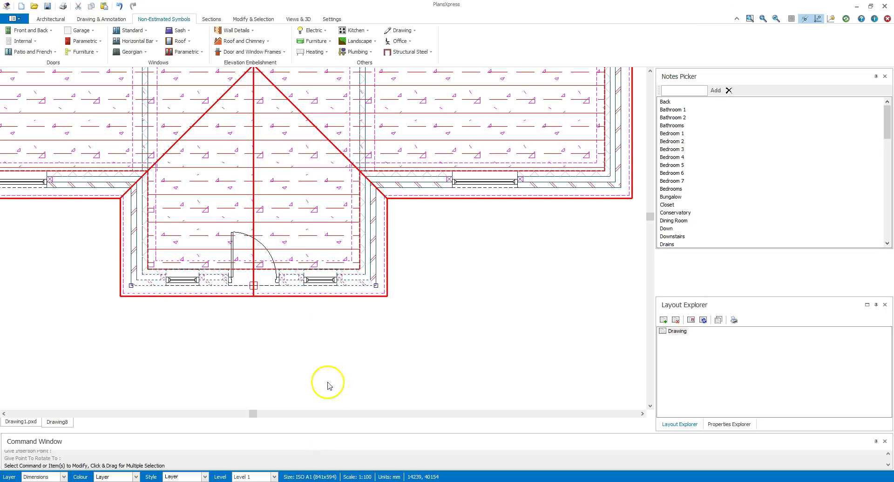
{"action": "scroll", "coordinate": [325, 377], "scroll_direction": "down", "scroll_amount": 1}
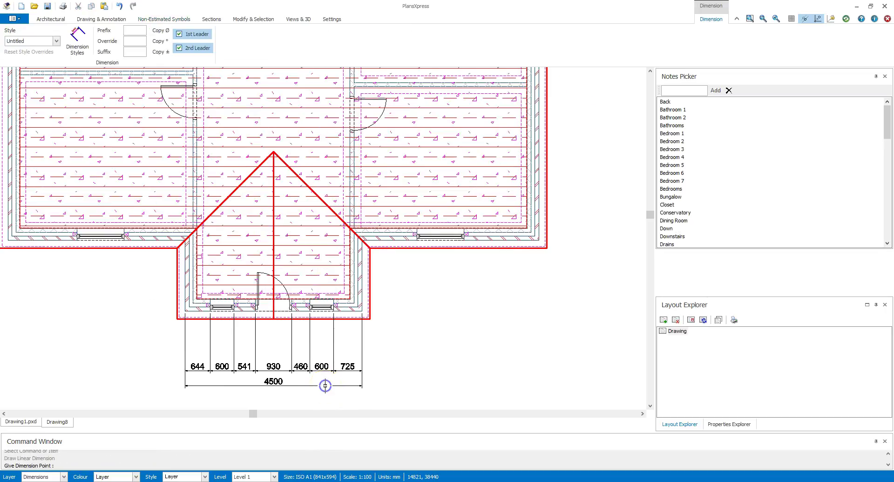
{"action": "left_click", "coordinate": [325, 385]}
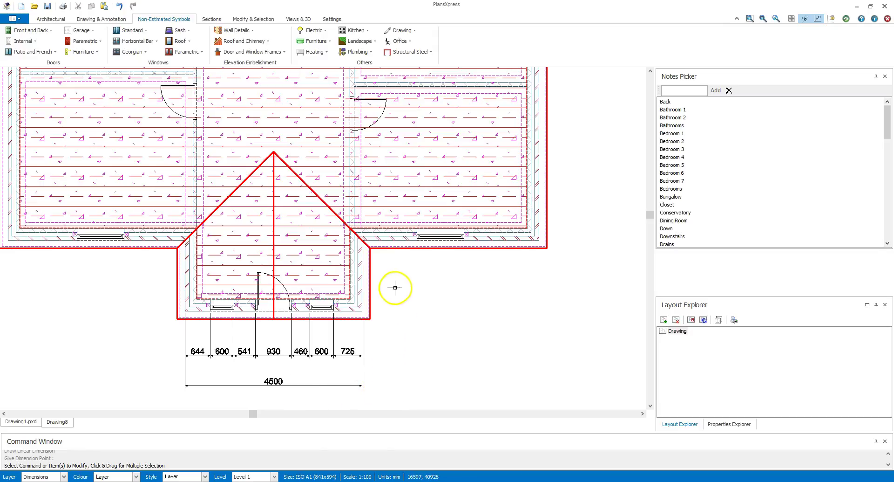
Dimension the front wall to the right of the porch, aligning its overall dimension line with the end of the porch's
{"action": "left_click", "coordinate": [400, 239]}
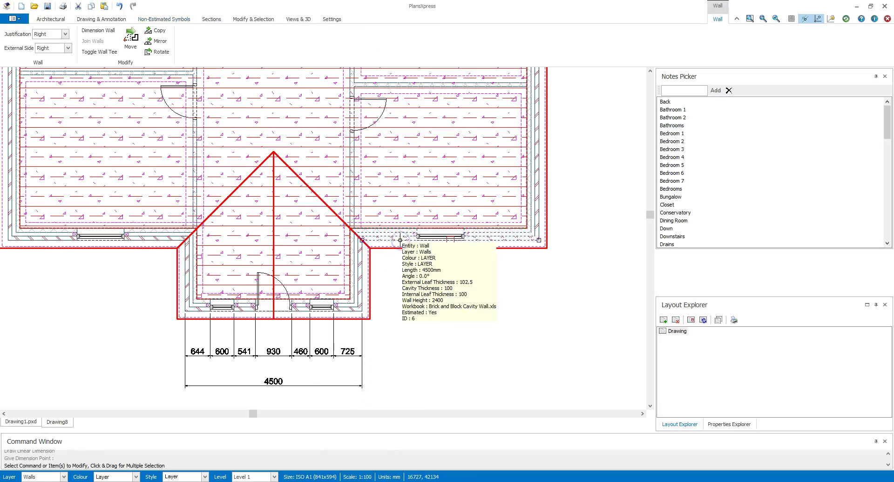
{"action": "right_click", "coordinate": [400, 240]}
{"action": "left_click", "coordinate": [440, 343]}
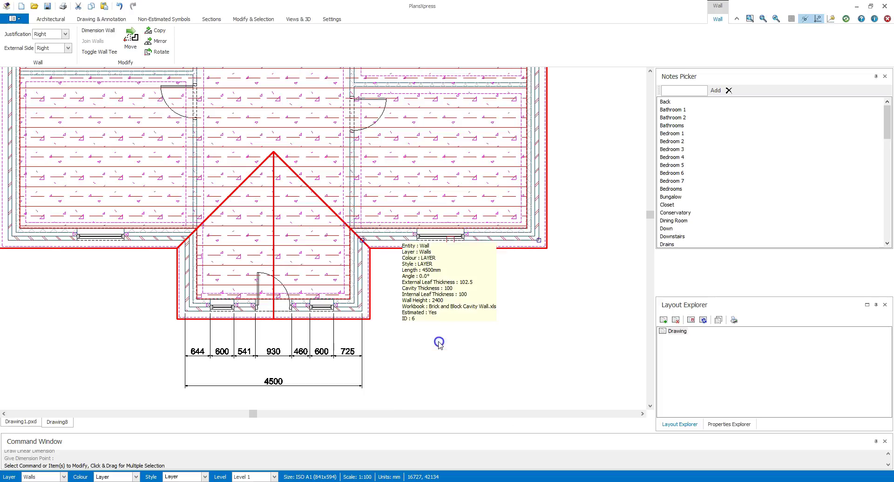
{"action": "left_click", "coordinate": [363, 385]}
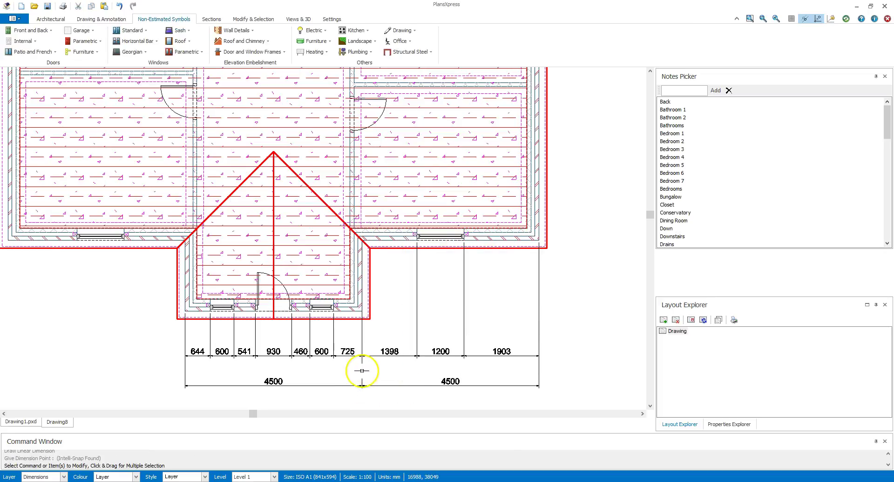
Dimension the front wall to the left of the porch, snapping its overall dimension line to the end of the porch's
{"action": "scroll", "coordinate": [359, 372], "scroll_direction": "down", "scroll_amount": 3}
{"action": "middle_click_drag", "start_coordinate": [220, 330], "coordinate": [342, 320]}
{"action": "scroll", "coordinate": [341, 320], "scroll_direction": "up", "scroll_amount": 3}
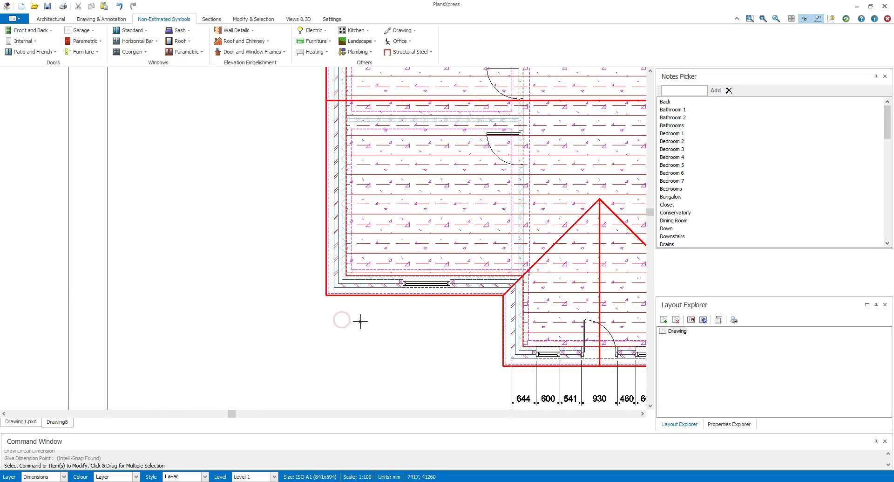
{"action": "left_click", "coordinate": [376, 286]}
{"action": "right_click", "coordinate": [376, 286]}
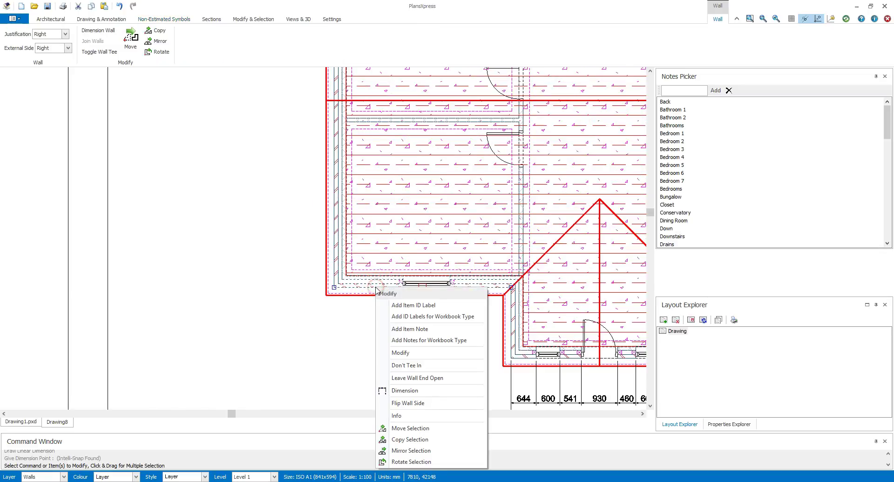
{"action": "left_click", "coordinate": [411, 391]}
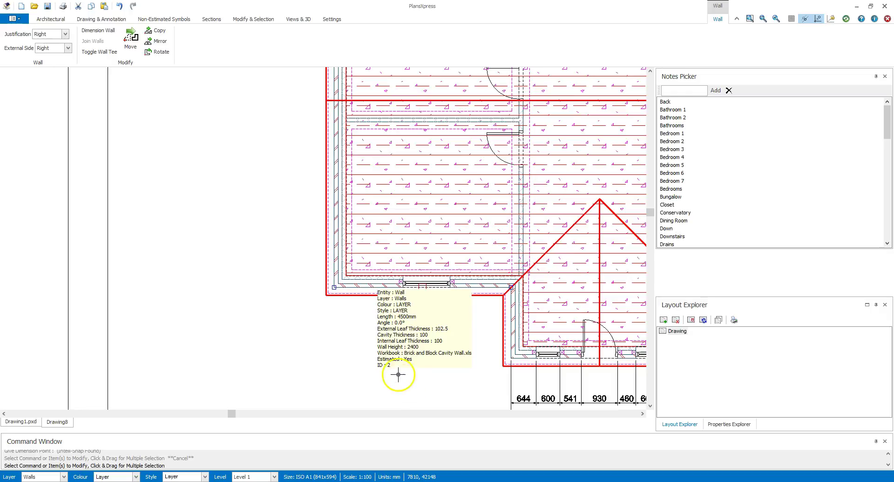
{"action": "scroll", "coordinate": [414, 358], "scroll_direction": "down", "scroll_amount": 2}
{"action": "scroll", "coordinate": [439, 397], "scroll_direction": "up", "scroll_amount": 4}
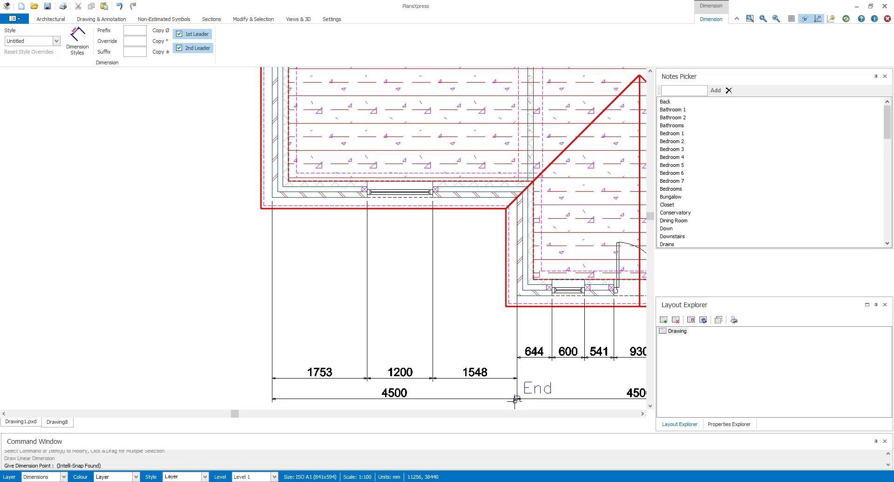
{"action": "left_click", "coordinate": [515, 401]}
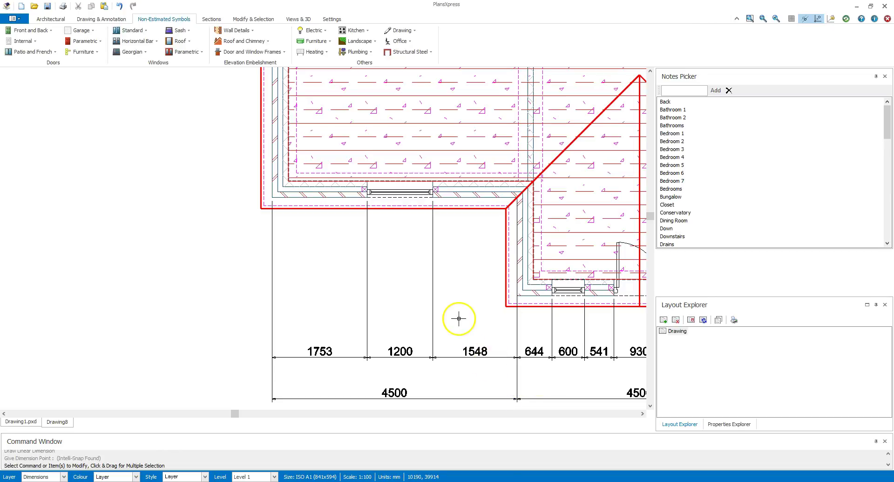
Dimension the right side wall and its window opening, placing the dimension lines outside the plan to the right
{"action": "scroll", "coordinate": [459, 318], "scroll_direction": "down", "scroll_amount": 3}
{"action": "mouse_move", "coordinate": [580, 306]}
{"action": "middle_mouse_down"}
{"action": "mouse_move", "coordinate": [504, 304]}
{"action": "mouse_move", "coordinate": [360, 336]}
{"action": "middle_mouse_up"}
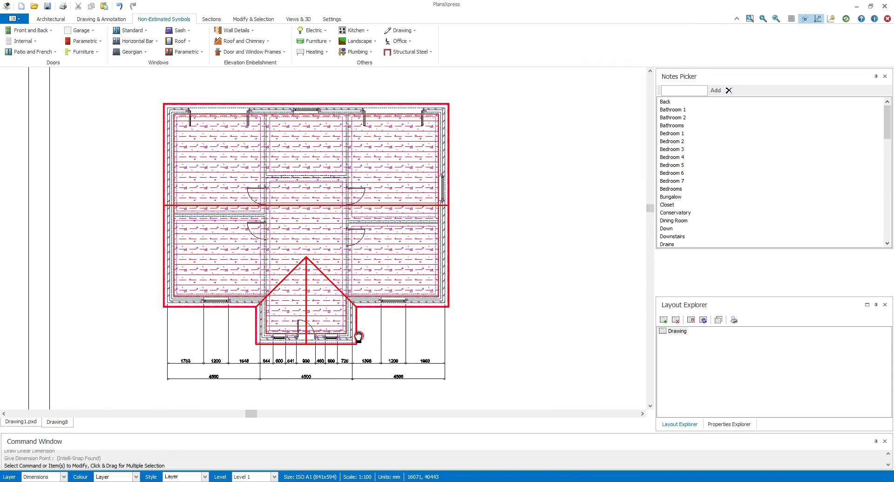
{"action": "left_click", "coordinate": [444, 263]}
{"action": "right_click", "coordinate": [445, 264]}
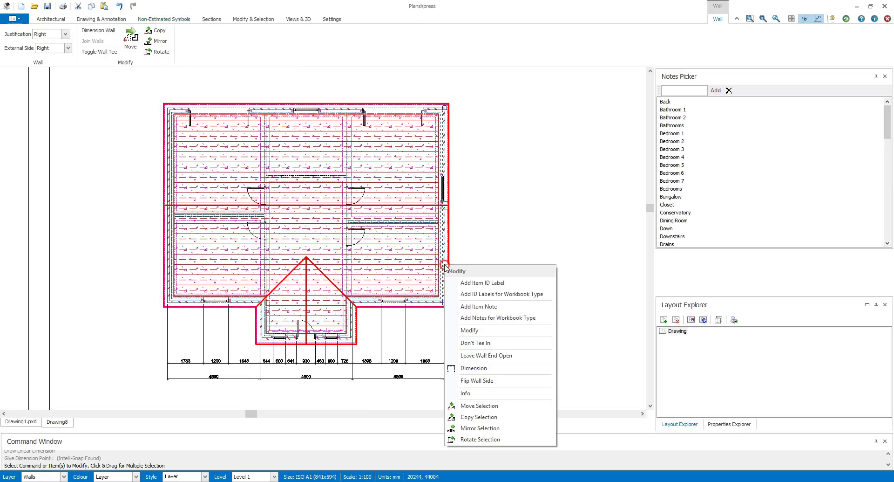
{"action": "left_click", "coordinate": [468, 393]}
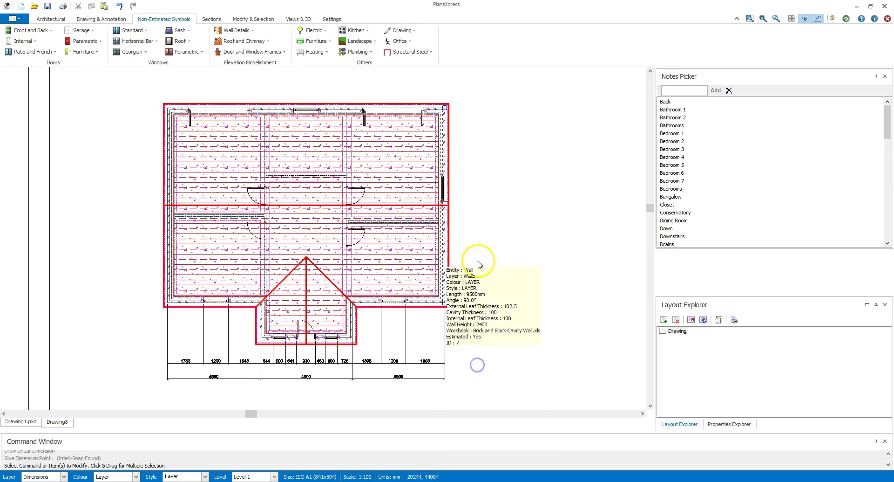
{"action": "left_click", "coordinate": [474, 235]}
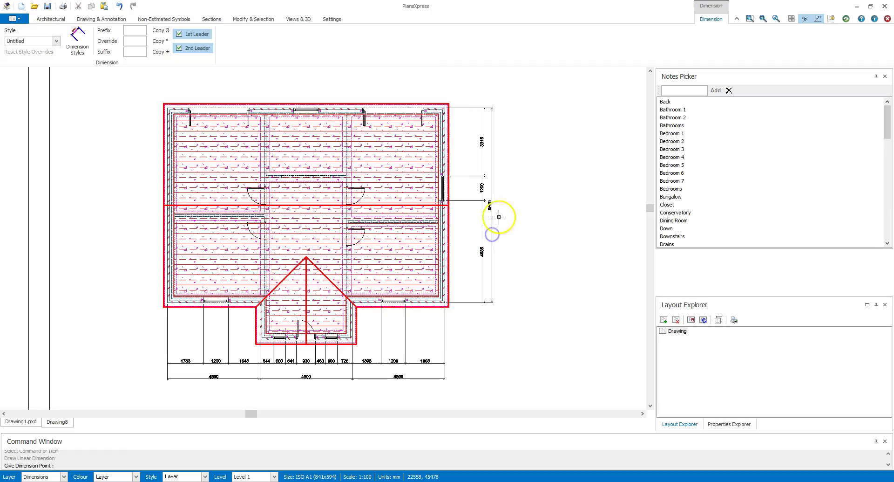
{"action": "left_click", "coordinate": [499, 216]}
Dimension the rear wall with its door and window openings, placing the dimension lines above the plan
{"action": "scroll", "coordinate": [321, 98], "scroll_direction": "up", "scroll_amount": 2}
{"action": "left_click", "coordinate": [335, 116]}
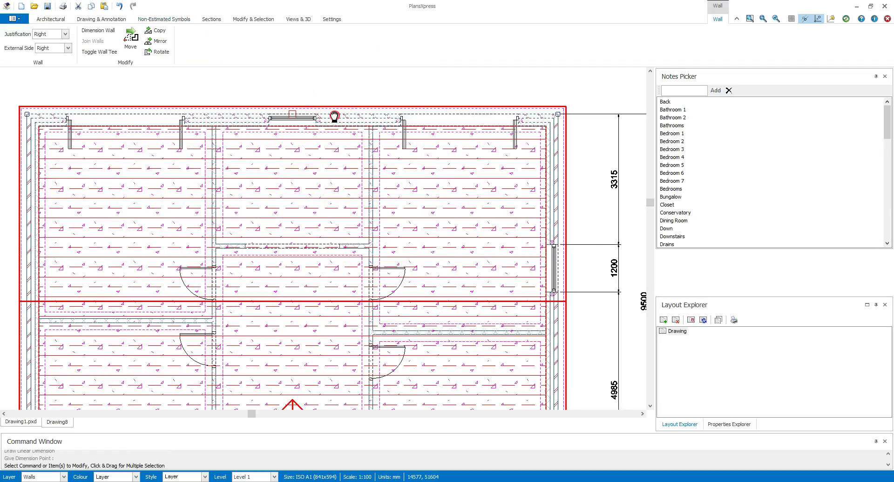
{"action": "right_click", "coordinate": [334, 116]}
{"action": "left_click", "coordinate": [368, 222]}
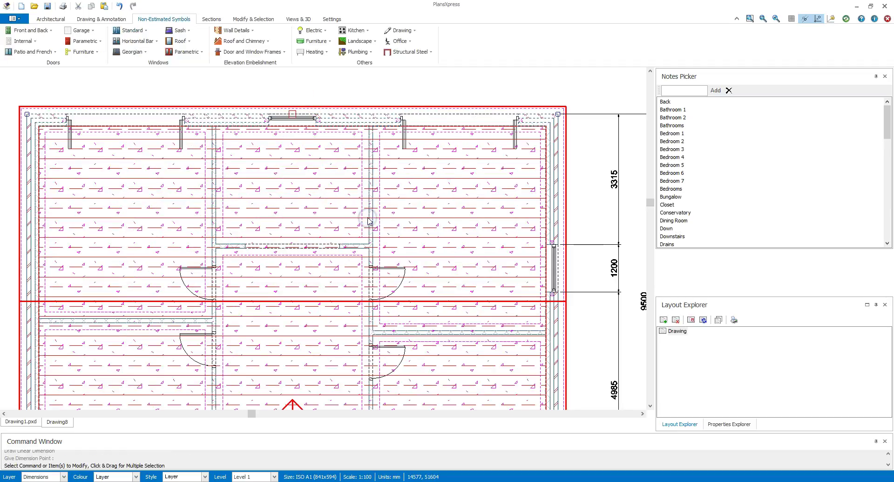
{"action": "scroll", "coordinate": [357, 189], "scroll_direction": "down", "scroll_amount": 2}
{"action": "left_click", "coordinate": [324, 80]}
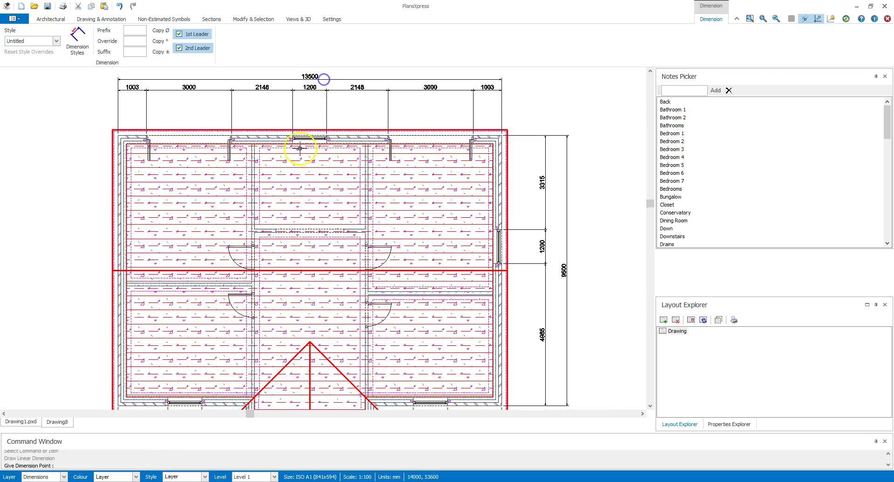
{"action": "key", "text": "Escape"}
Dimension the left side wall's overall length, placing the dimension line outside the plan to the left
{"action": "left_click", "coordinate": [118, 220]}
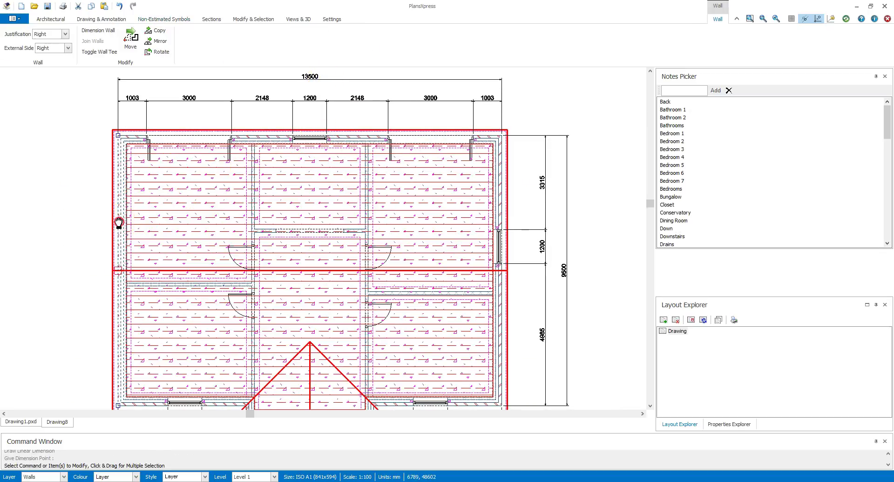
{"action": "right_click", "coordinate": [119, 223]}
{"action": "left_click", "coordinate": [172, 320]}
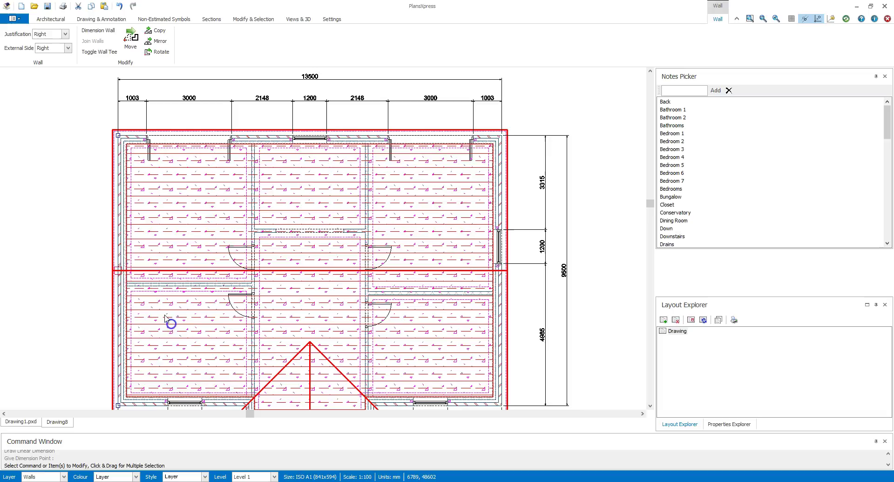
{"action": "left_click", "coordinate": [51, 243]}
{"action": "key", "text": "Escape"}
Dimension the internal wall on the left of the hallway, placing its dimension lines inside the left-hand rooms
{"action": "scroll", "coordinate": [269, 248], "scroll_direction": "up", "scroll_amount": 3}
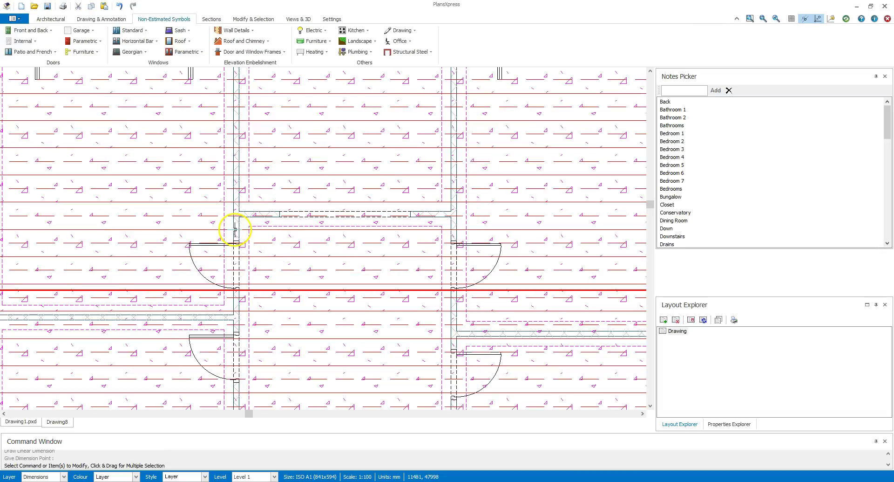
{"action": "scroll", "coordinate": [236, 226], "scroll_direction": "up", "scroll_amount": 3}
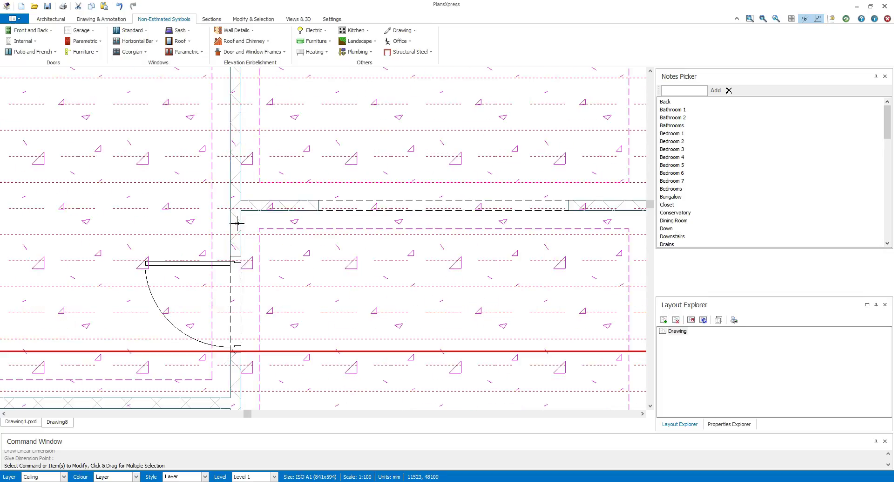
{"action": "left_click", "coordinate": [241, 224]}
{"action": "right_click", "coordinate": [240, 225]}
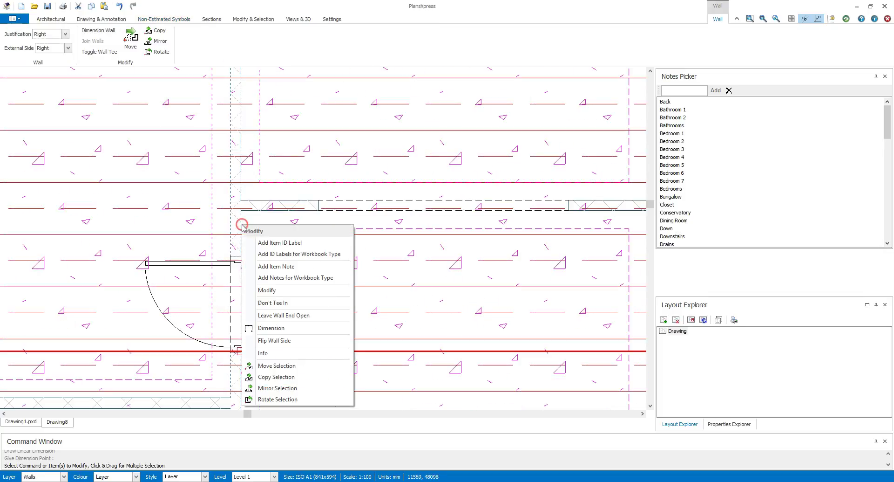
{"action": "left_click", "coordinate": [281, 329]}
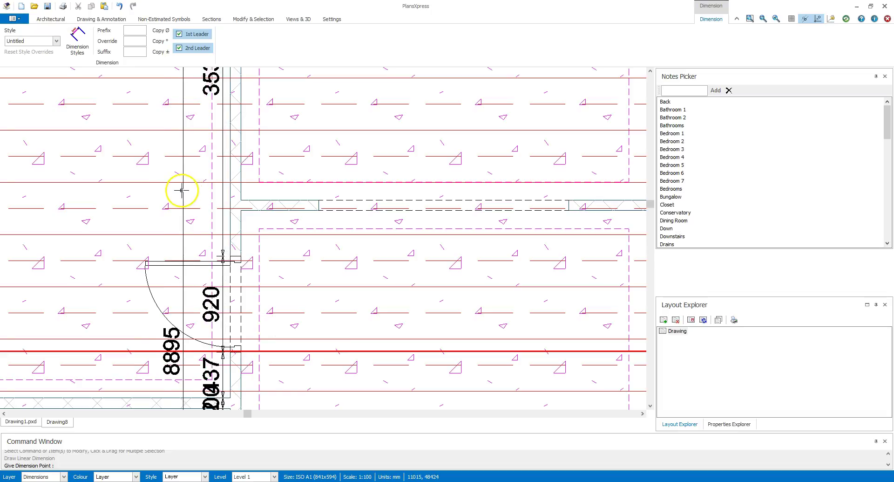
{"action": "key", "text": "Escape"}
{"action": "scroll", "coordinate": [187, 184], "scroll_direction": "down", "scroll_amount": 3}
{"action": "scroll", "coordinate": [270, 200], "scroll_direction": "down", "scroll_amount": 4}
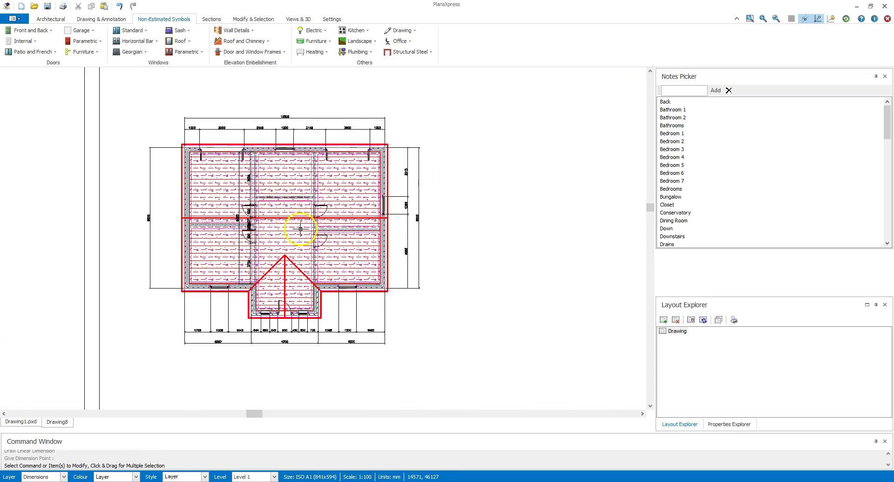
{"action": "scroll", "coordinate": [344, 359], "scroll_direction": "down", "scroll_amount": 4}
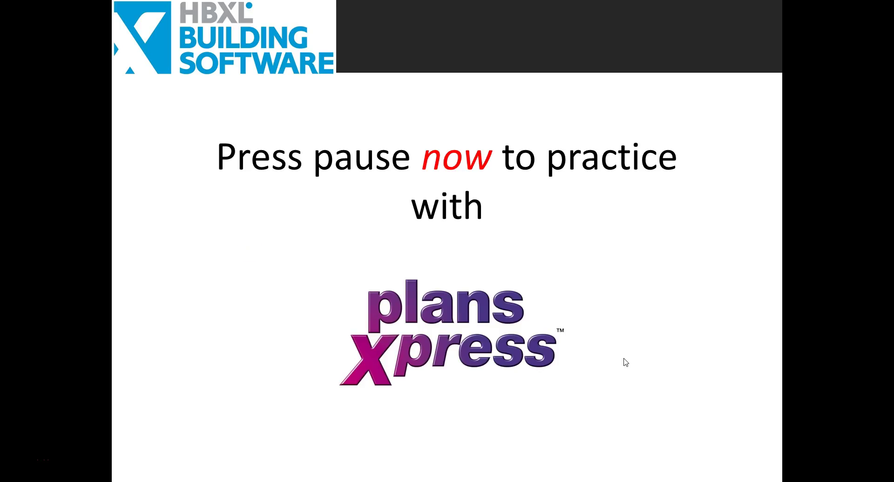
{"action": "left_click", "coordinate": [30, 460]}
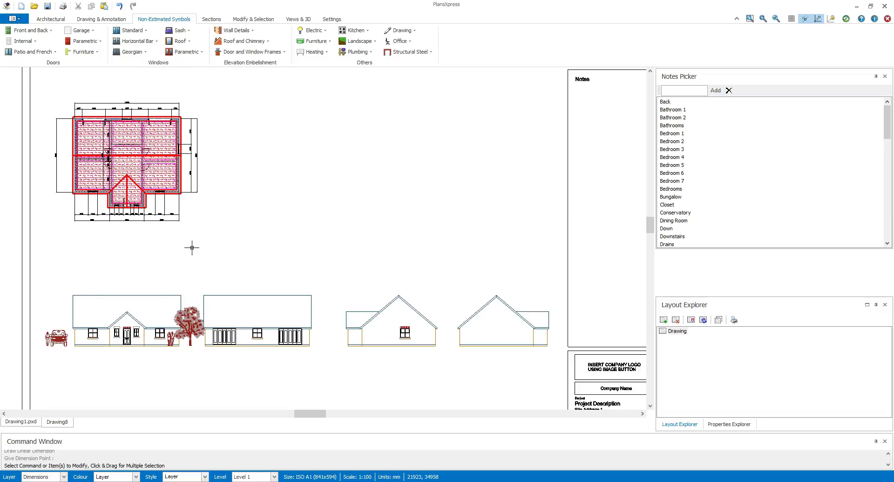
Draw a horizontal construction line 2000 mm below the base of the front elevation
{"action": "left_click", "coordinate": [100, 19]}
{"action": "left_click", "coordinate": [274, 31]}
{"action": "scroll", "coordinate": [173, 361], "scroll_direction": "up", "scroll_amount": 5}
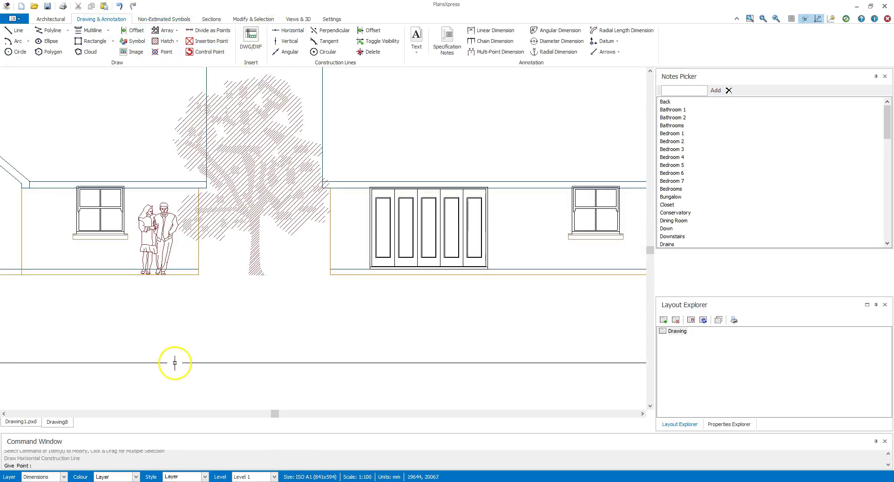
{"action": "left_click", "coordinate": [200, 278]}
{"action": "left_click", "coordinate": [201, 278]}
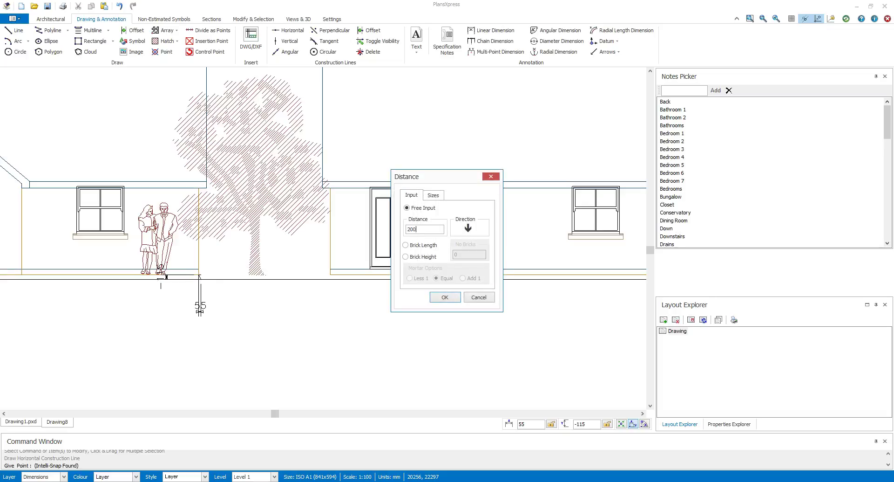
{"action": "type", "text": "2000"}
{"action": "left_click", "coordinate": [443, 296]}
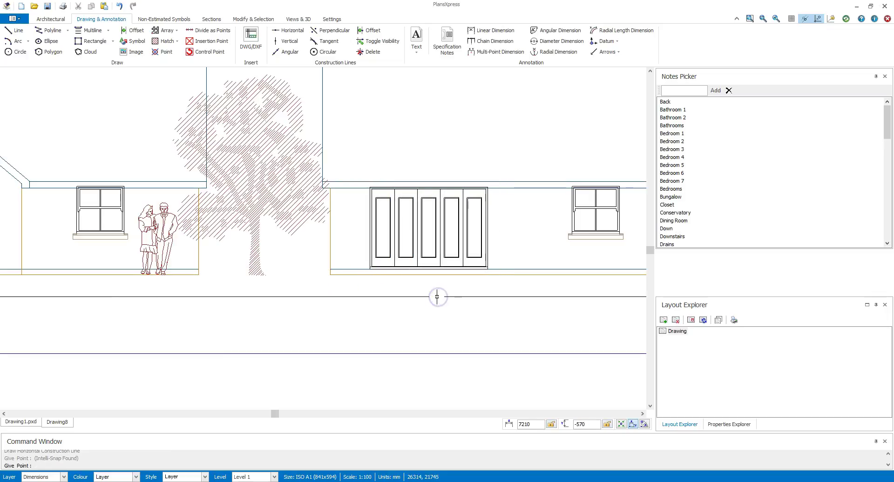
Draw a second horizontal construction line 2000 mm below the floor plan's lowest dimension line
{"action": "scroll", "coordinate": [437, 296], "scroll_direction": "down", "scroll_amount": 6}
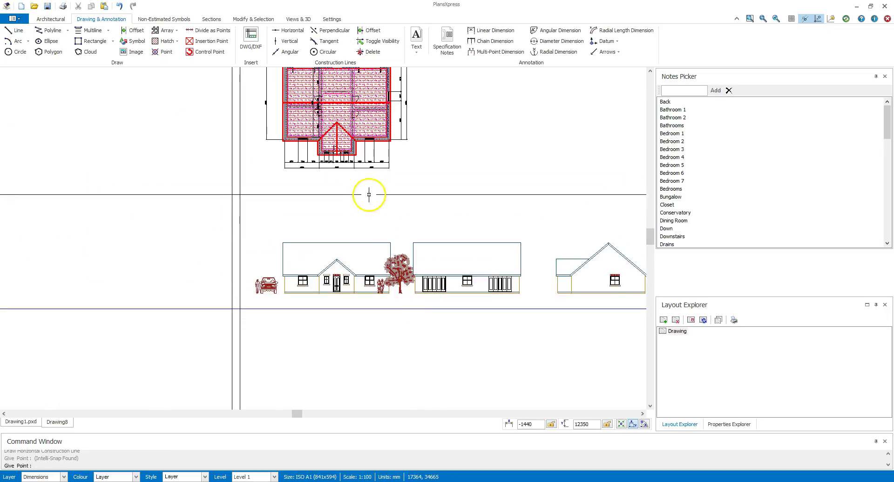
{"action": "scroll", "coordinate": [368, 194], "scroll_direction": "up", "scroll_amount": 5}
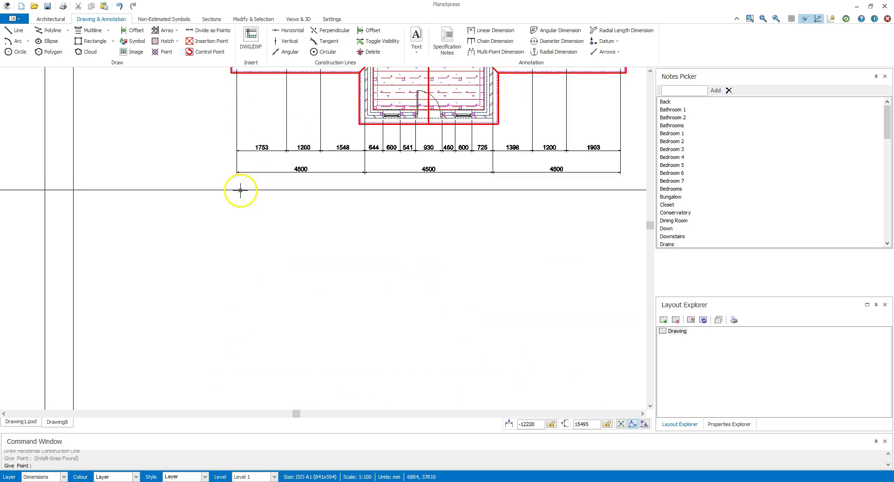
{"action": "right_click", "coordinate": [229, 185]}
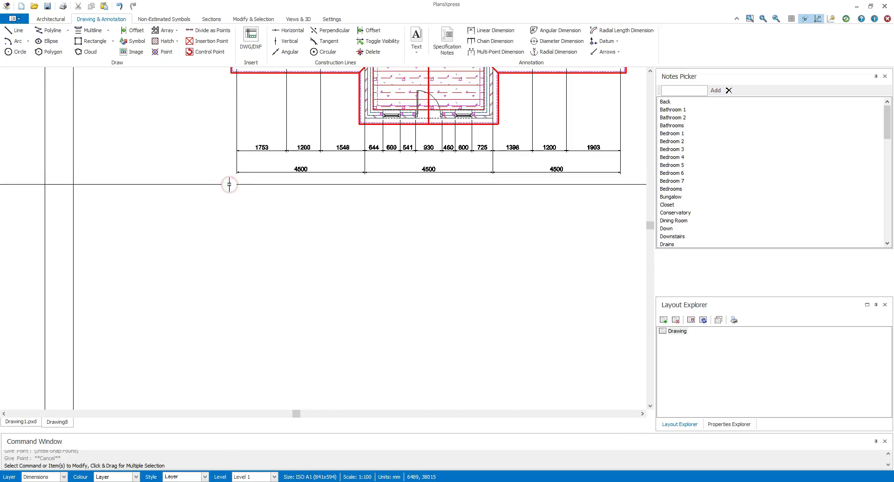
{"action": "right_click", "coordinate": [232, 180]}
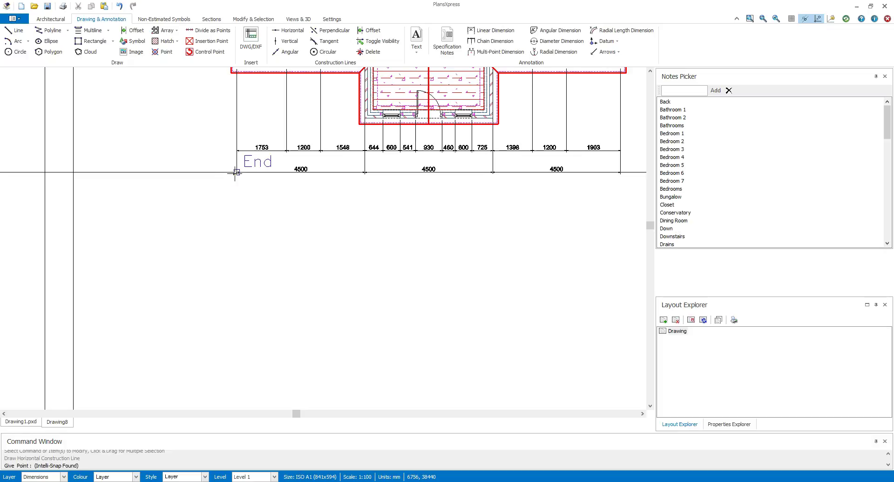
{"action": "key", "text": "space"}
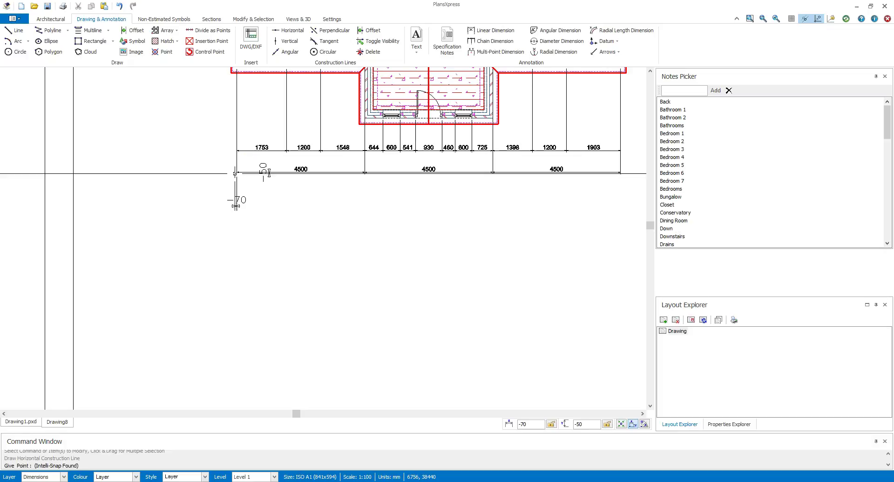
{"action": "left_click", "coordinate": [235, 174]}
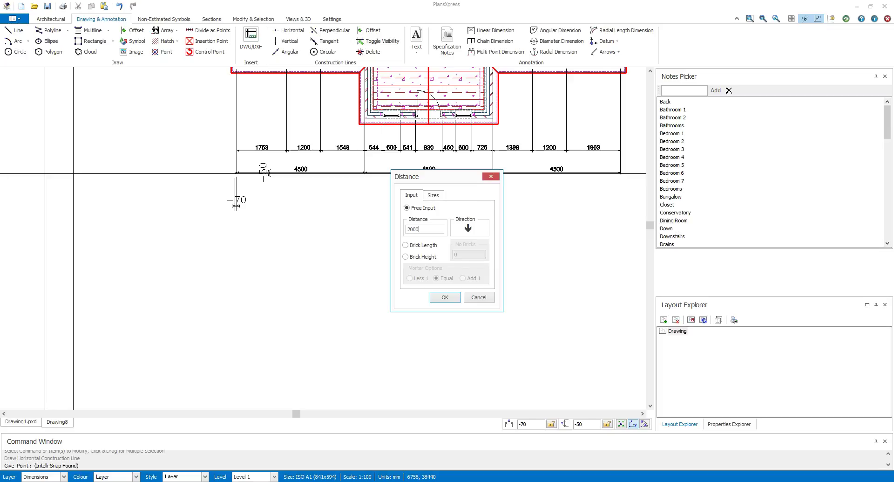
{"action": "type", "text": "2000"}
{"action": "key", "text": "Return"}
{"action": "key", "text": "Escape"}
{"action": "scroll", "coordinate": [236, 173], "scroll_direction": "down", "scroll_amount": 5}
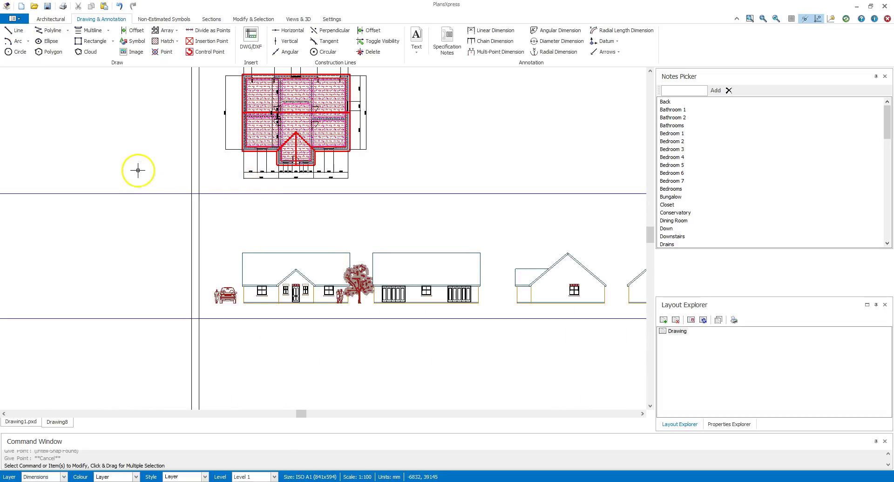
{"action": "key", "text": "Escape"}
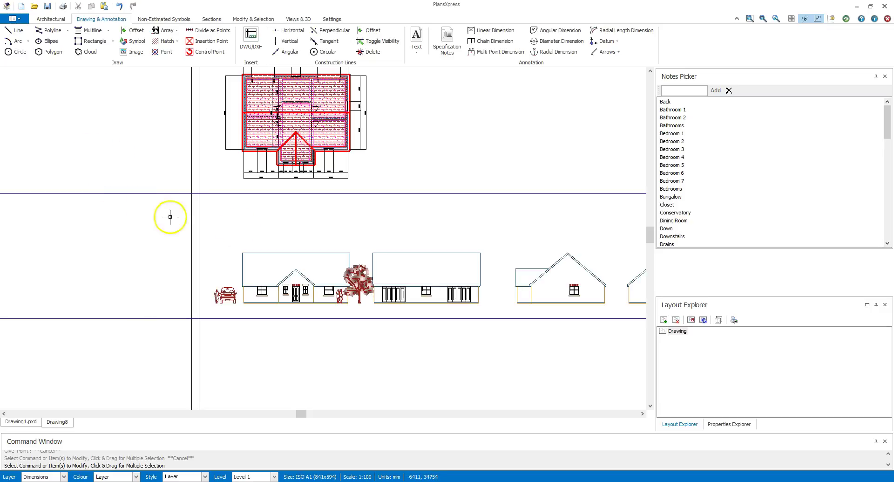
Place a "Front Elevation" label from the preset notes on the construction line beneath the front elevation
{"action": "scroll", "coordinate": [710, 229], "scroll_direction": "down", "scroll_amount": 5}
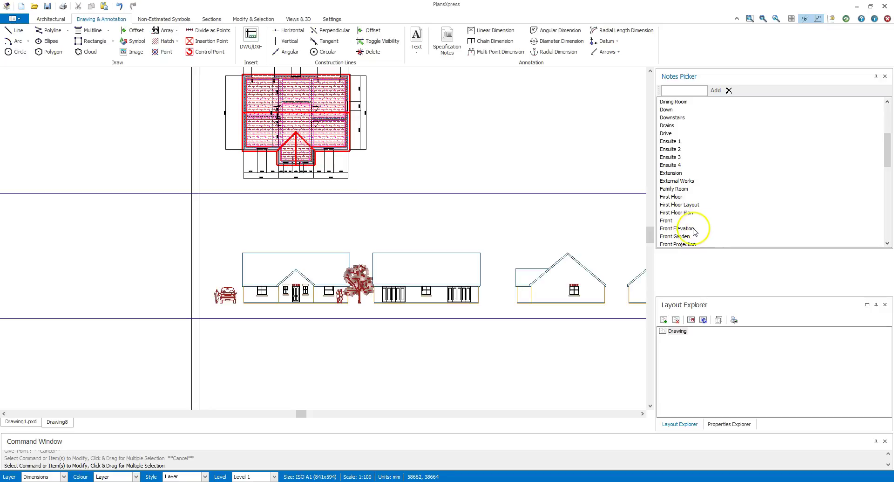
{"action": "left_click", "coordinate": [694, 228]}
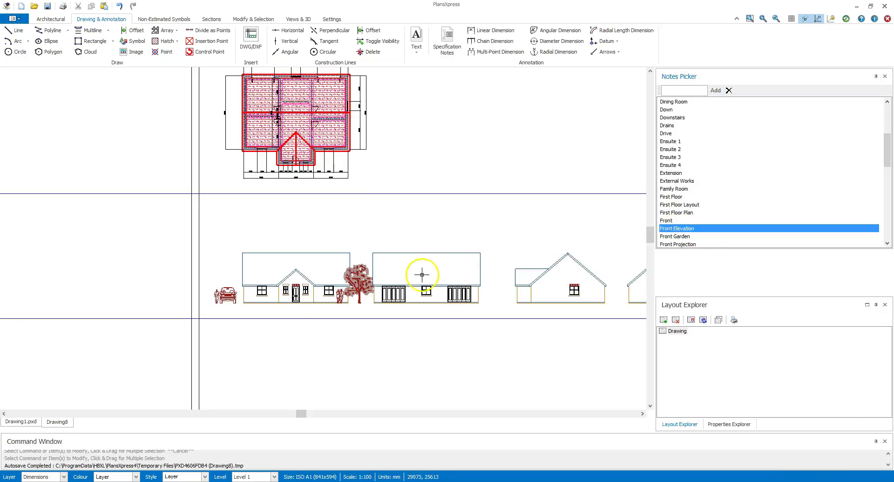
{"action": "scroll", "coordinate": [267, 324], "scroll_direction": "up", "scroll_amount": 2}
{"action": "scroll", "coordinate": [283, 322], "scroll_direction": "down", "scroll_amount": 1}
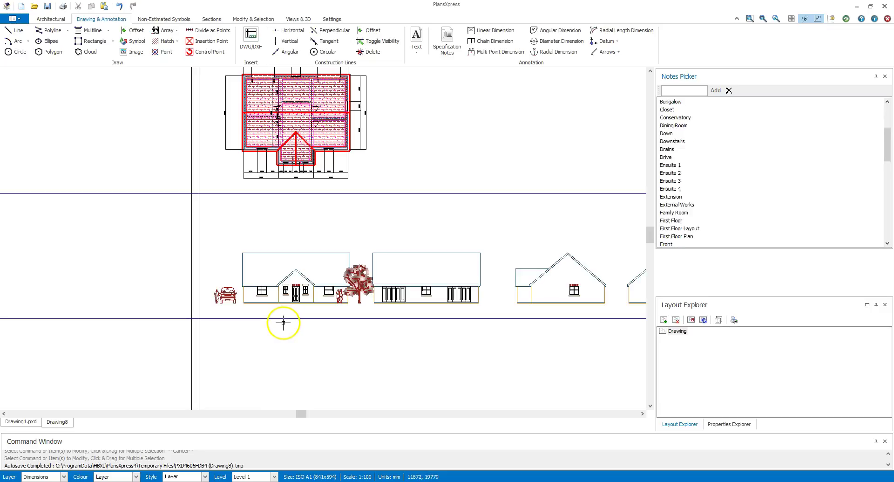
{"action": "scroll", "coordinate": [284, 322], "scroll_direction": "down", "scroll_amount": 1}
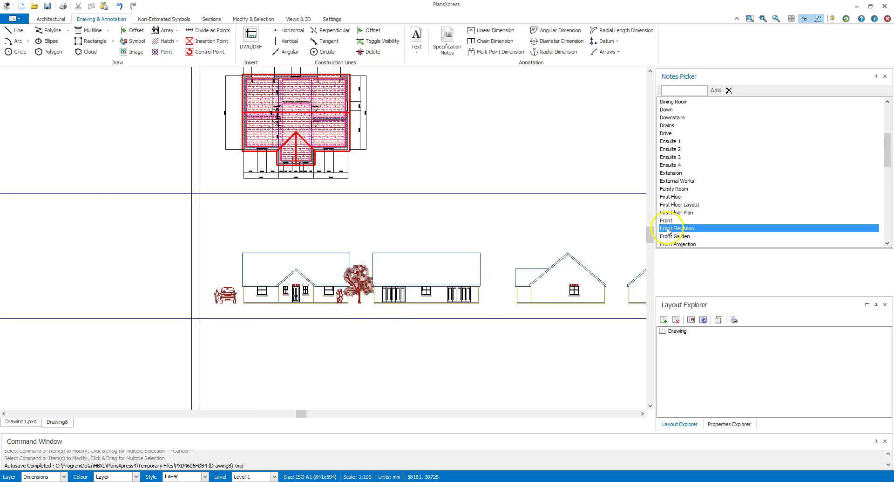
{"action": "scroll", "coordinate": [299, 315], "scroll_direction": "up", "scroll_amount": 3}
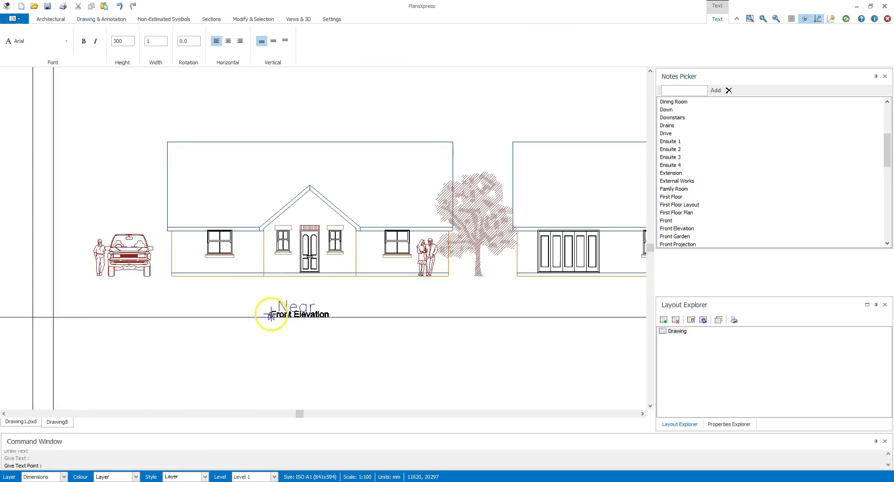
{"action": "left_click", "coordinate": [283, 316]}
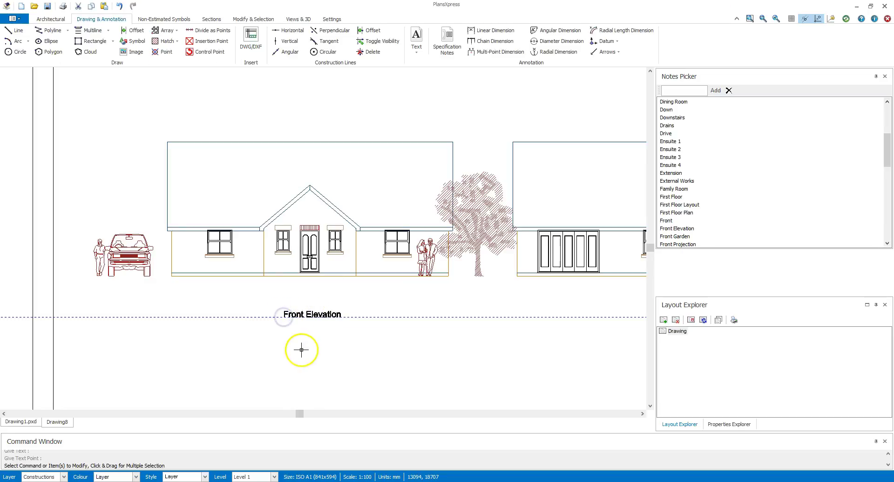
Set the Front Elevation label's text height to 500 and make it italic
{"action": "scroll", "coordinate": [297, 320], "scroll_direction": "up", "scroll_amount": 2}
{"action": "left_click", "coordinate": [300, 312]}
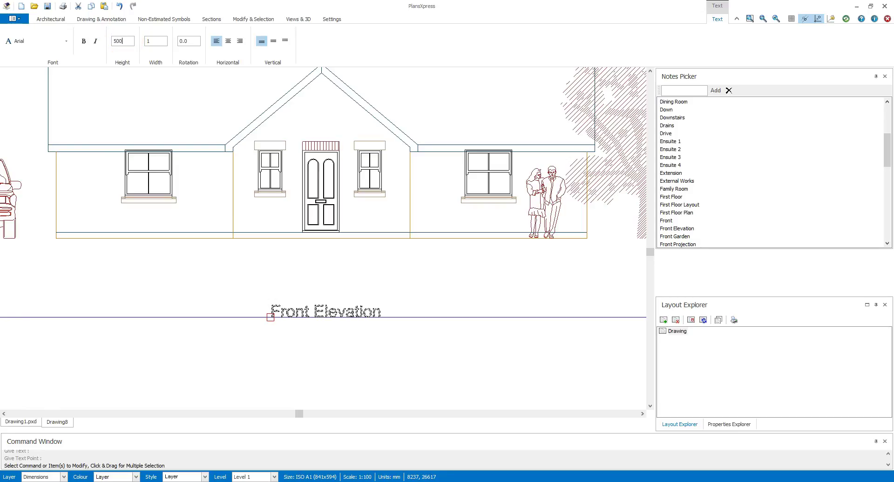
{"action": "left_click", "coordinate": [96, 42]}
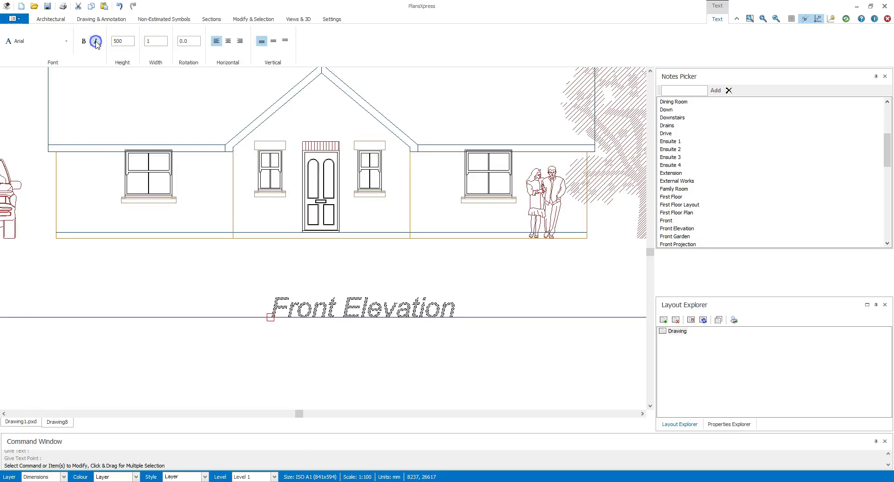
{"action": "left_click", "coordinate": [66, 41]}
{"action": "left_click", "coordinate": [67, 41]}
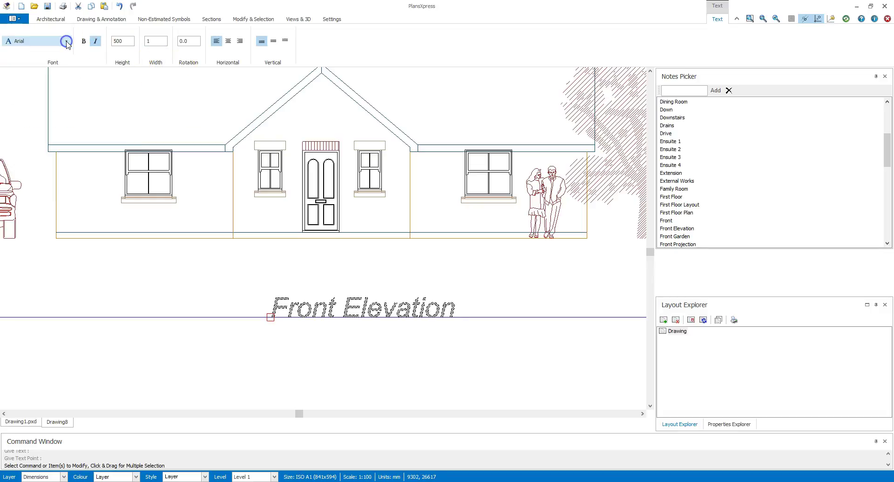
{"action": "left_click", "coordinate": [144, 268]}
{"action": "scroll", "coordinate": [111, 259], "scroll_direction": "down", "scroll_amount": 3}
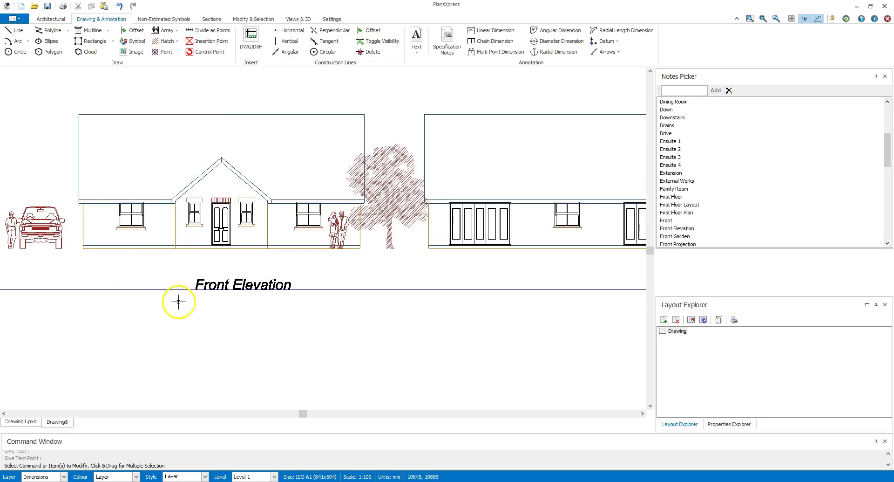
Move the Front Elevation label left along the construction line to centre it beneath the front door
{"action": "scroll", "coordinate": [196, 292], "scroll_direction": "up", "scroll_amount": 3}
{"action": "left_click", "coordinate": [195, 285]}
{"action": "left_click", "coordinate": [195, 286]}
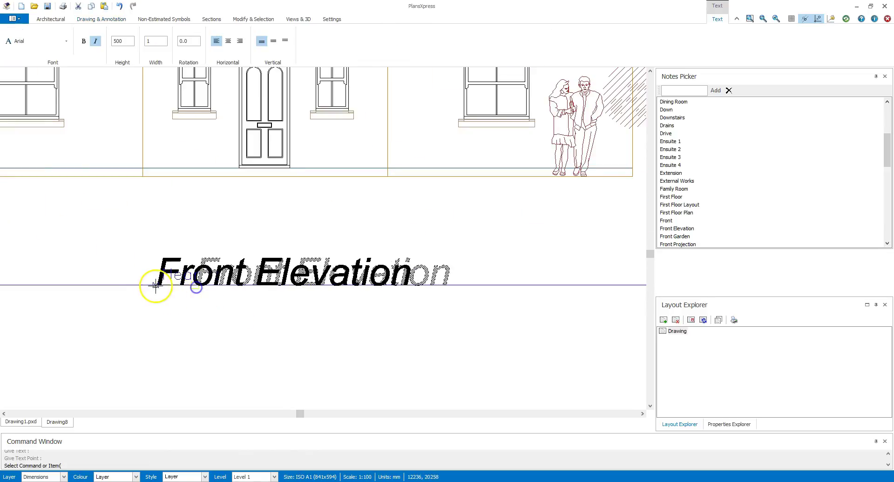
{"action": "left_click", "coordinate": [138, 285]}
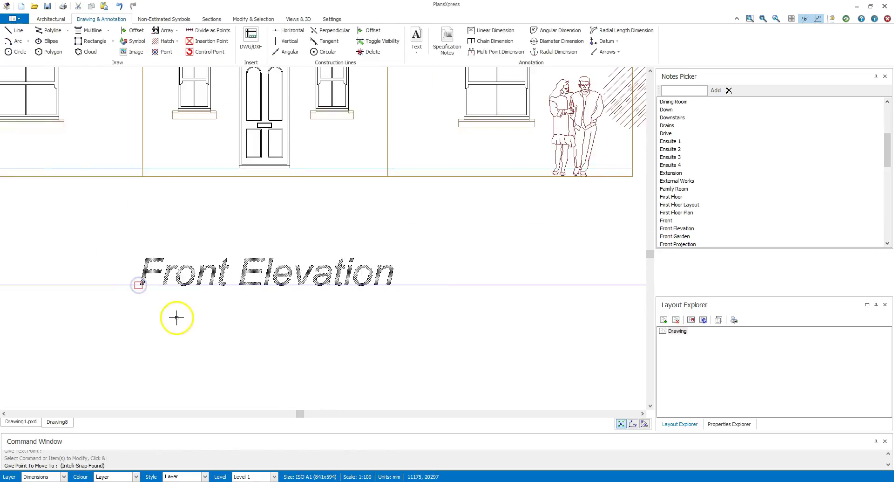
{"action": "scroll", "coordinate": [175, 316], "scroll_direction": "down", "scroll_amount": 4}
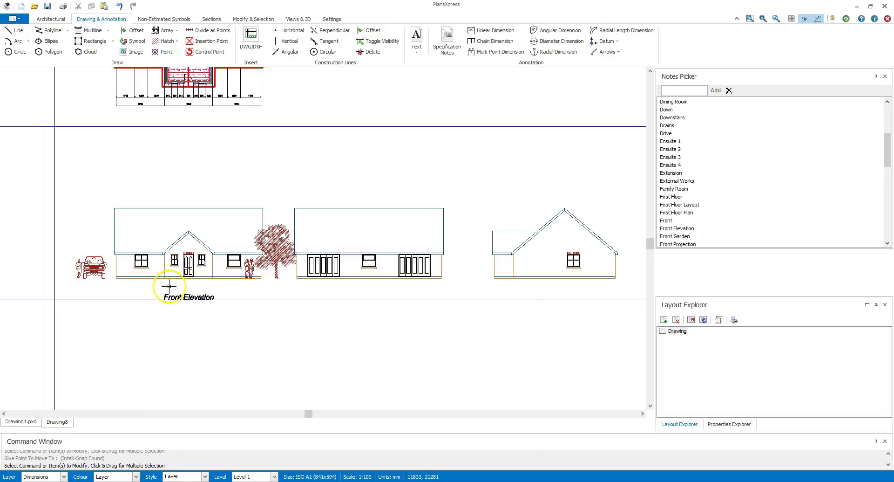
Place a "Rear Elevation" label from the preset notes on the construction line beneath the rear elevation
{"action": "left_click", "coordinate": [669, 196]}
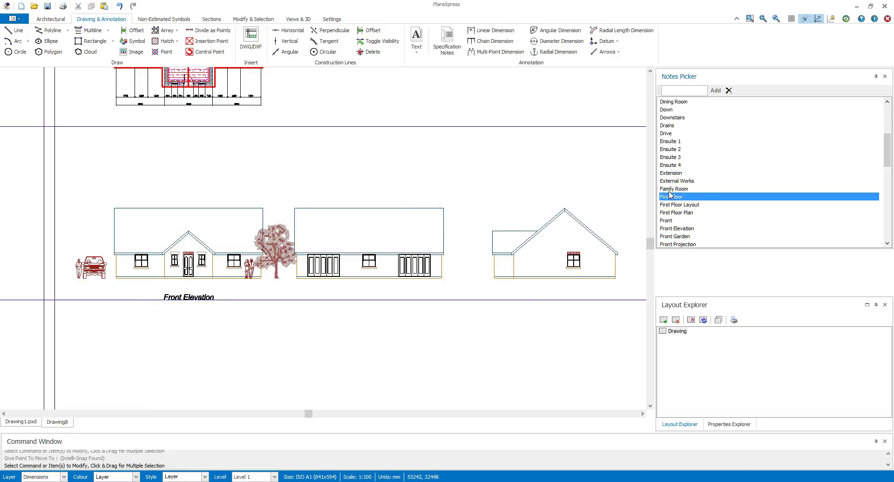
{"action": "scroll", "coordinate": [669, 194], "scroll_direction": "down", "scroll_amount": 1}
{"action": "key", "text": "r"}
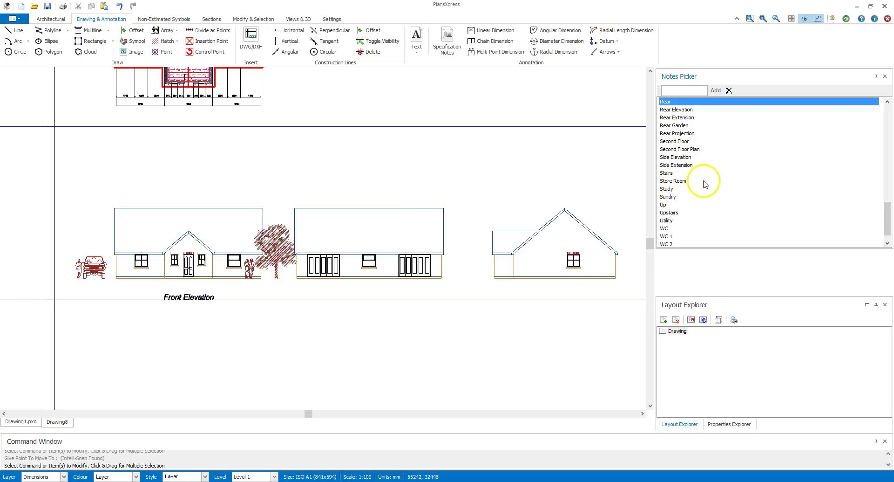
{"action": "double_click", "coordinate": [674, 110]}
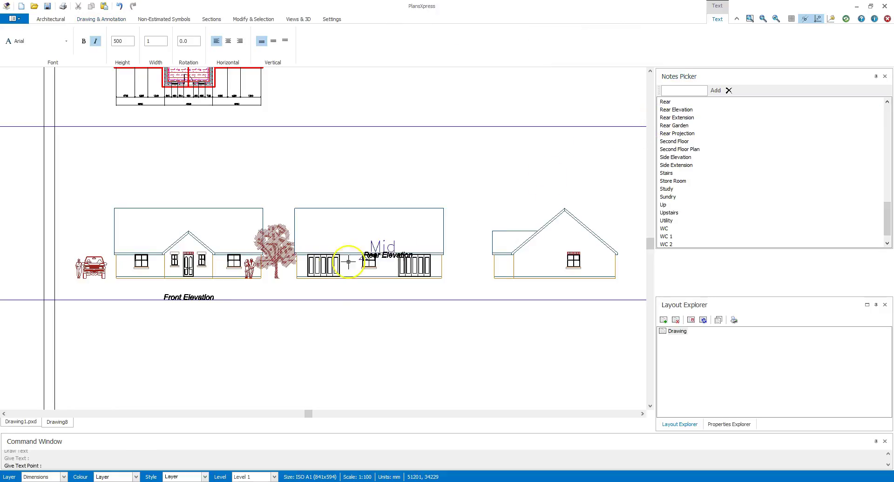
{"action": "scroll", "coordinate": [330, 297], "scroll_direction": "up", "scroll_amount": 3}
{"action": "left_click", "coordinate": [352, 297]}
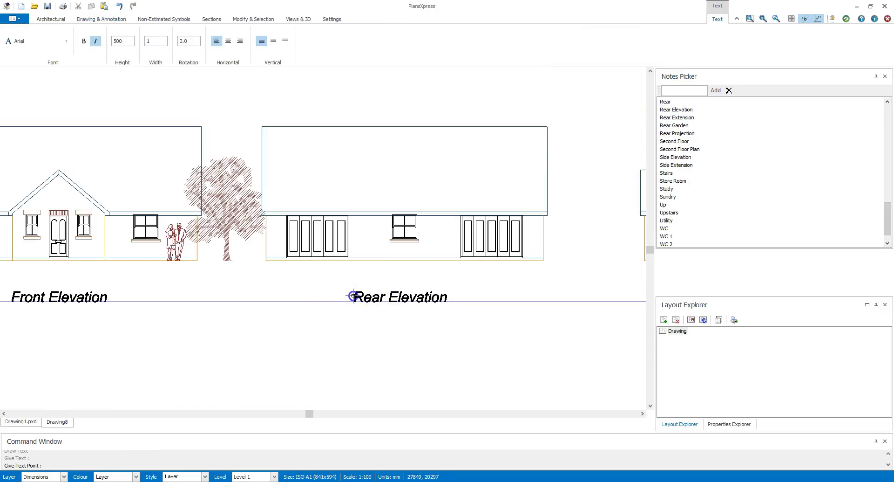
{"action": "scroll", "coordinate": [303, 303], "scroll_direction": "down", "scroll_amount": 4}
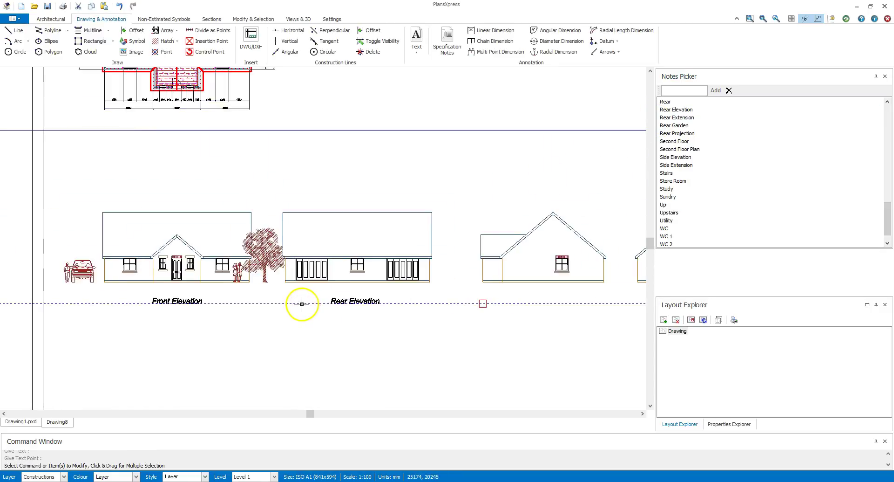
Place a "Side Elevation" label from the preset notes on the construction line beneath the side elevation with the window
{"action": "left_click", "coordinate": [668, 133]}
{"action": "key", "text": "Down"}
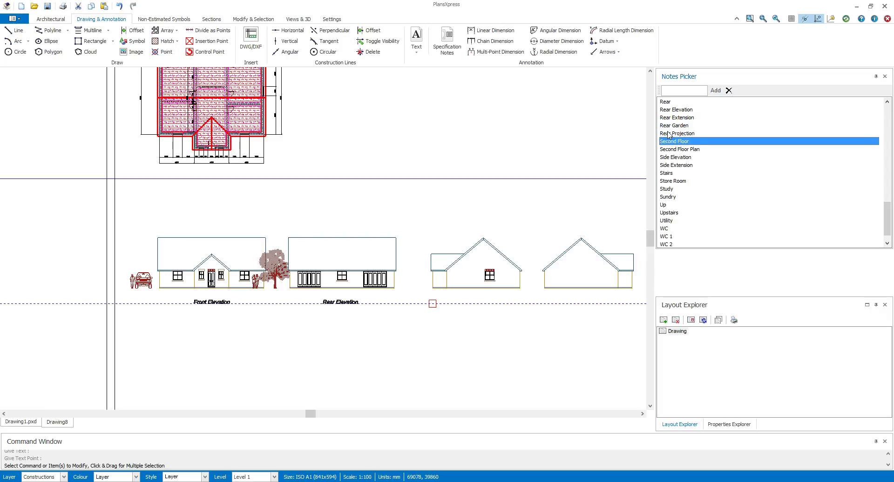
{"action": "double_click", "coordinate": [679, 149]}
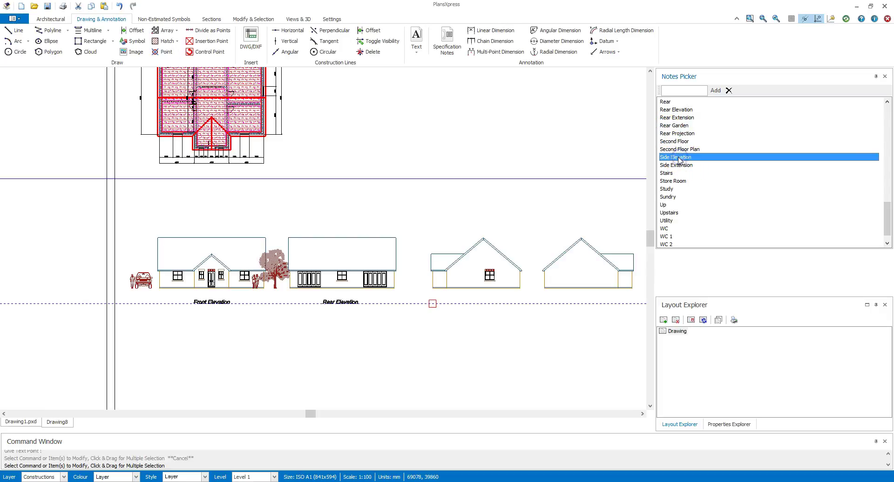
{"action": "scroll", "coordinate": [491, 303], "scroll_direction": "up", "scroll_amount": 3}
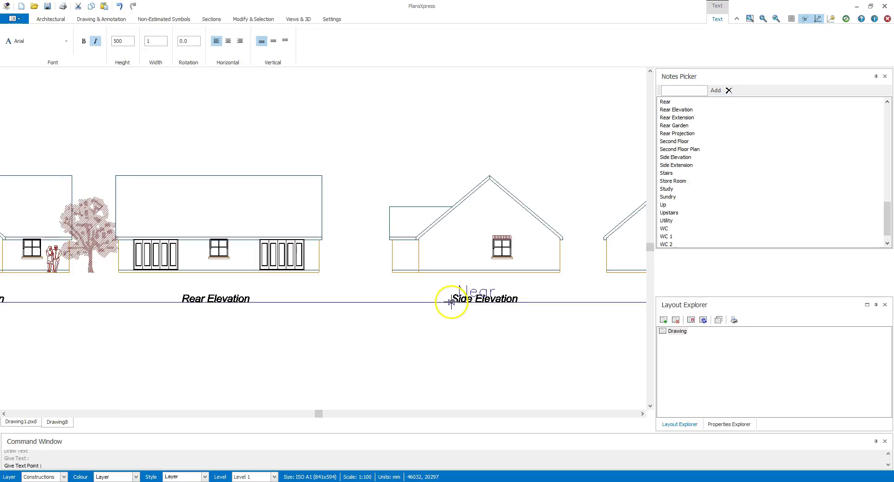
{"action": "left_click", "coordinate": [451, 302]}
Place a second "Side Elevation" label from the preset notes on the construction line beneath the windowless side elevation
{"action": "left_click", "coordinate": [675, 157]}
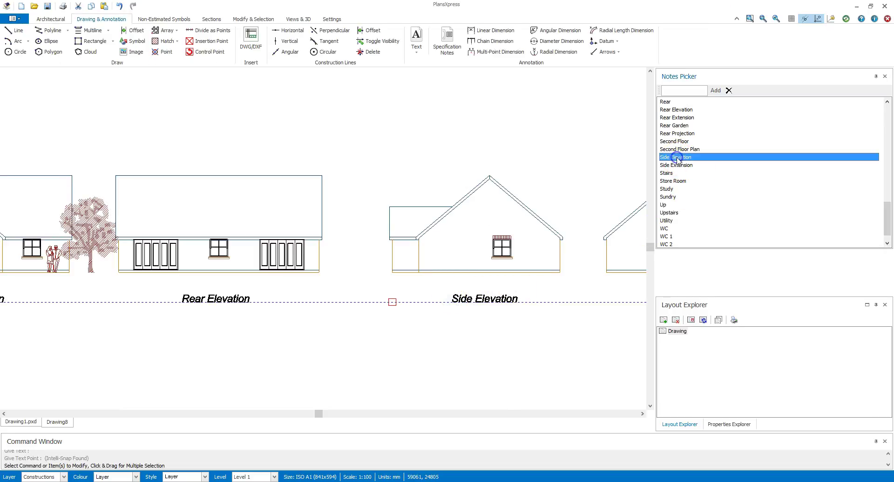
{"action": "scroll", "coordinate": [557, 233], "scroll_direction": "down", "scroll_amount": 5}
{"action": "scroll", "coordinate": [577, 246], "scroll_direction": "up", "scroll_amount": 5}
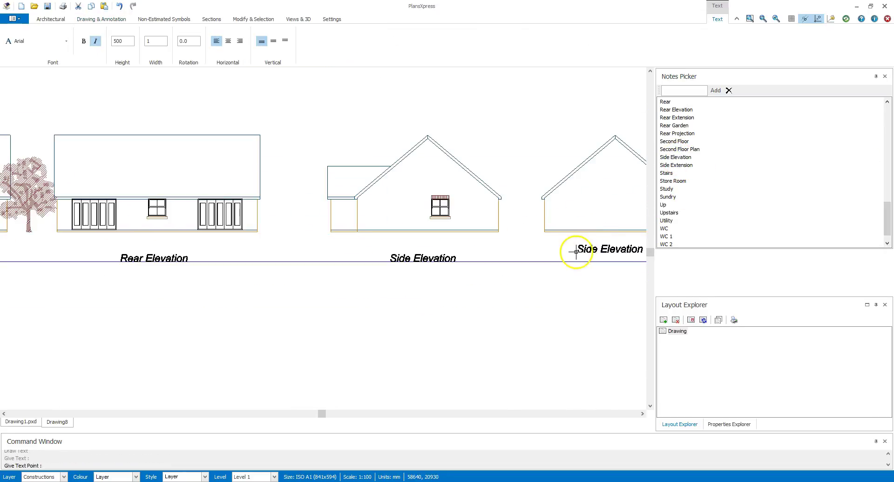
{"action": "scroll", "coordinate": [582, 254], "scroll_direction": "down", "scroll_amount": 1}
{"action": "left_click", "coordinate": [584, 255]}
{"action": "scroll", "coordinate": [566, 280], "scroll_direction": "down", "scroll_amount": 4}
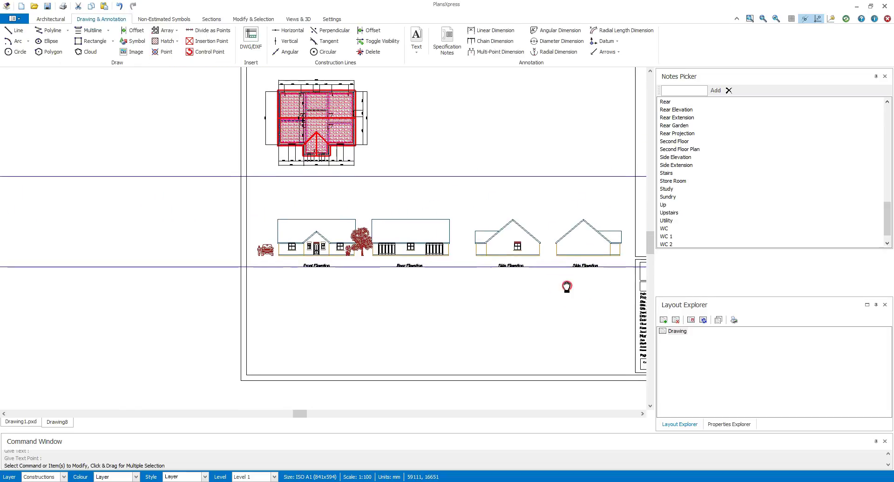
{"action": "middle_click_drag", "start_coordinate": [565, 289], "coordinate": [430, 284]}
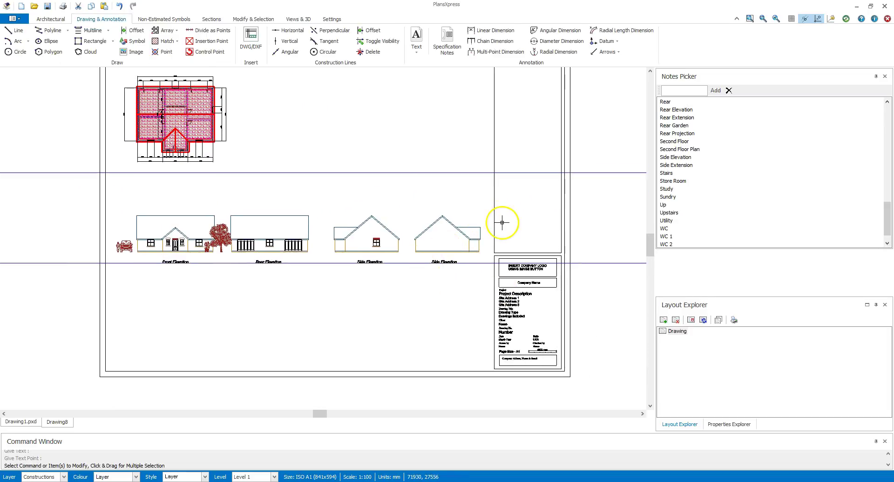
{"action": "left_click", "coordinate": [237, 79]}
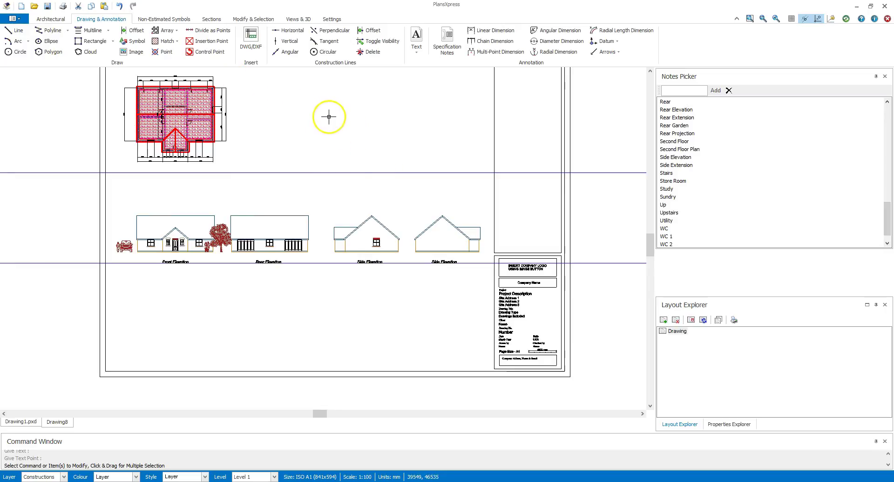
Toggle the construction lines off, back on, and off again to hide them on the drawing
{"action": "left_click", "coordinate": [376, 43]}
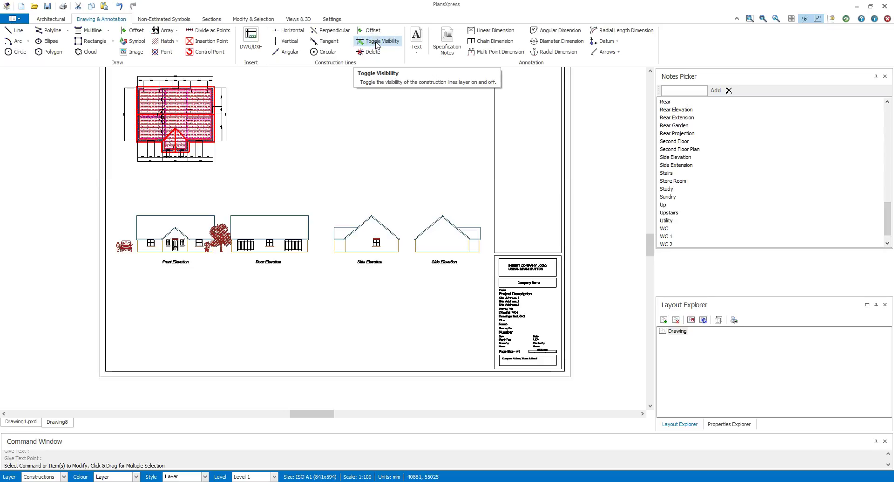
{"action": "left_click", "coordinate": [376, 43]}
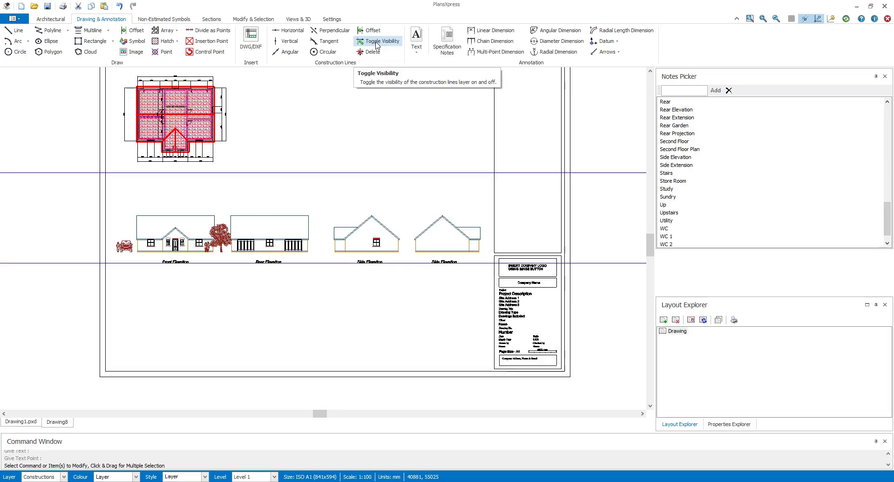
{"action": "left_click", "coordinate": [376, 43]}
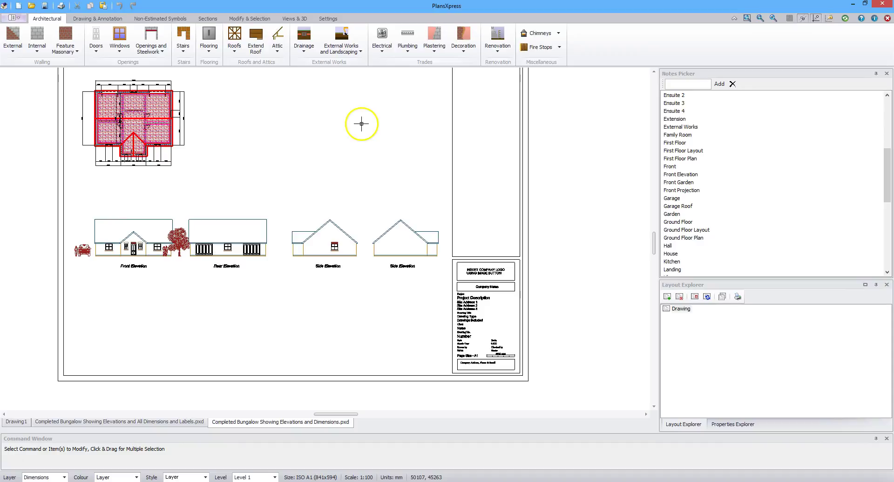
Show the Roof Lines named view and switch the drawing to the "All Items, Hatching Off" view
{"action": "left_click", "coordinate": [292, 20]}
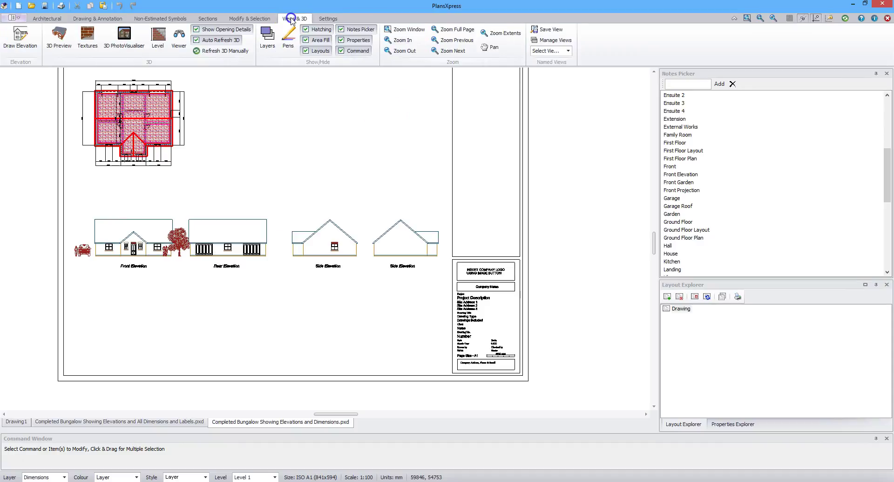
{"action": "left_click", "coordinate": [568, 51]}
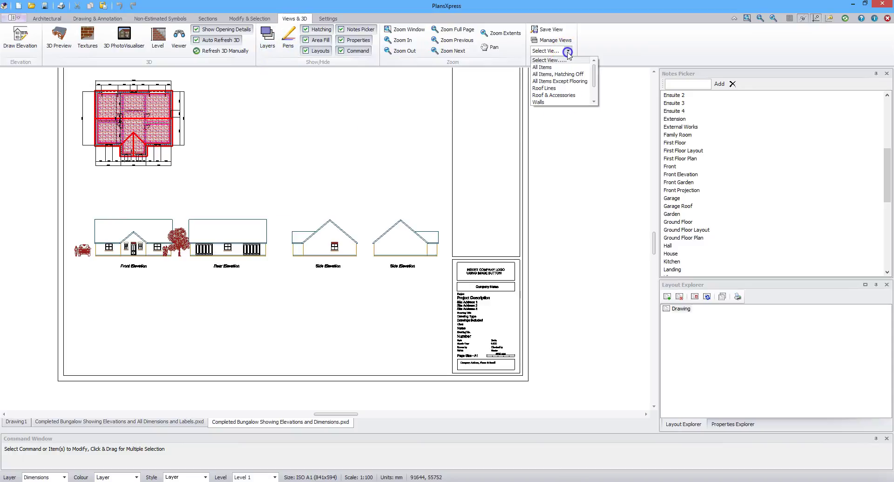
{"action": "left_click", "coordinate": [561, 88]}
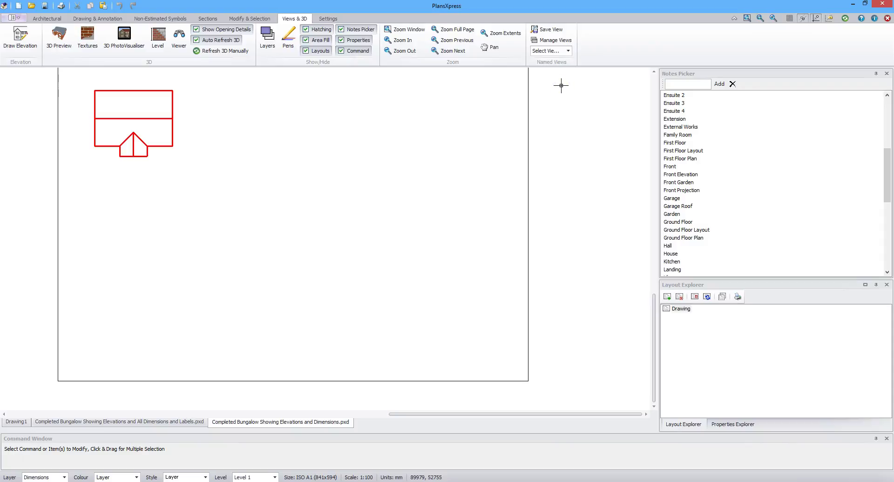
{"action": "left_click", "coordinate": [568, 51]}
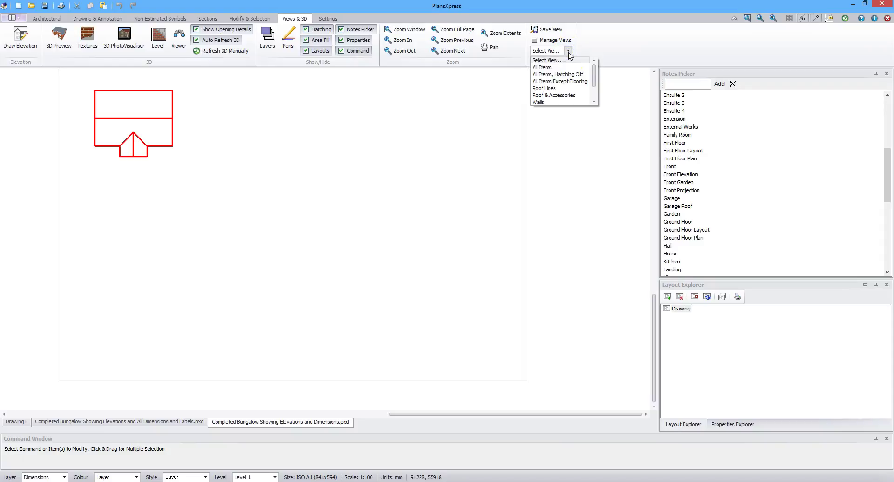
{"action": "left_click", "coordinate": [571, 73]}
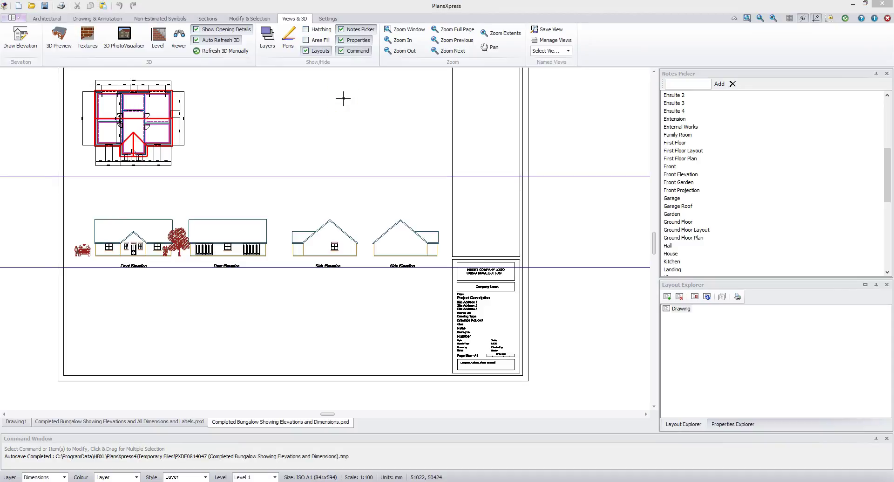
{"action": "left_click", "coordinate": [267, 38]}
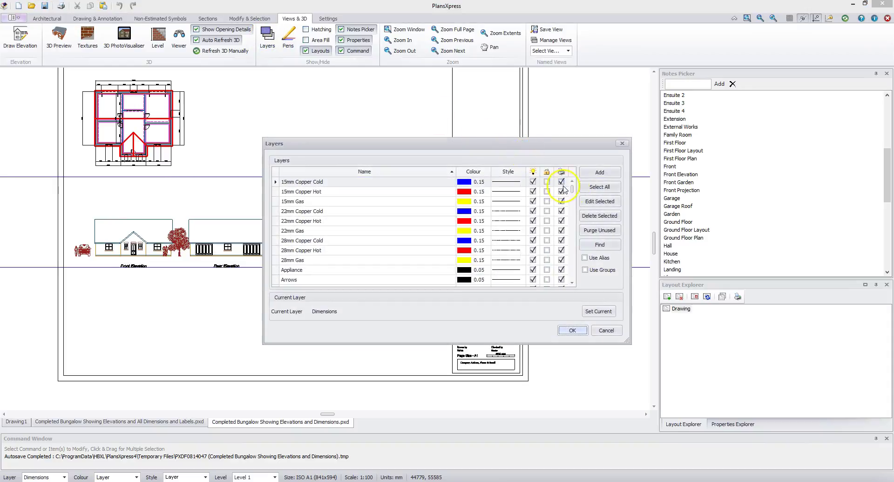
{"action": "left_click_drag", "start_coordinate": [572, 189], "coordinate": [572, 203]}
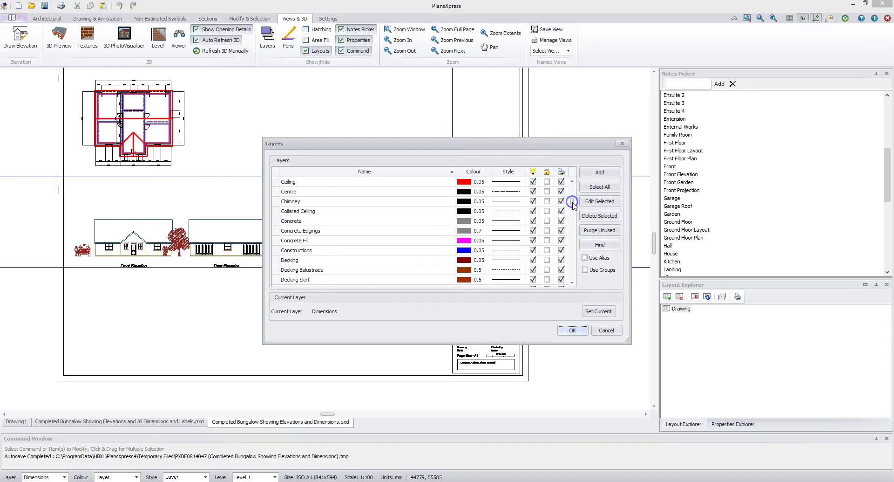
{"action": "left_click", "coordinate": [532, 202]}
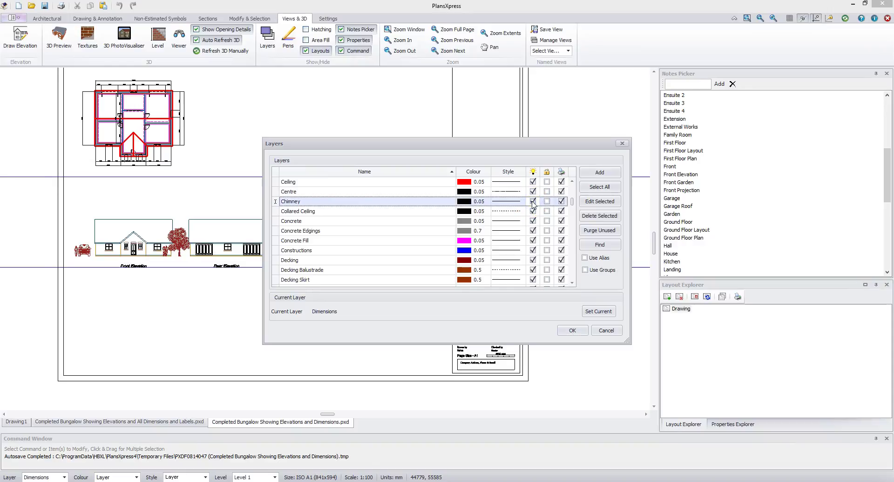
{"action": "left_click", "coordinate": [606, 330]}
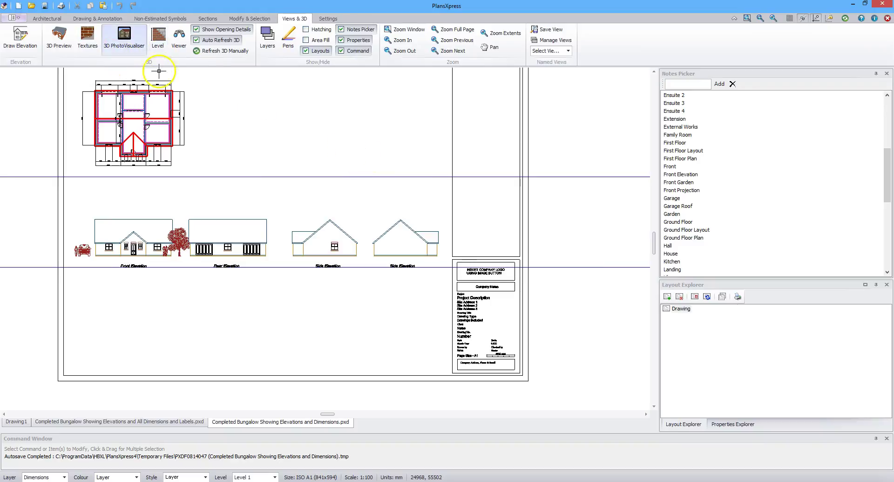
Set the texture of the roof object's Roof surface to SLATE TILE04.JPG from the ROOFING category
{"action": "left_click", "coordinate": [86, 36]}
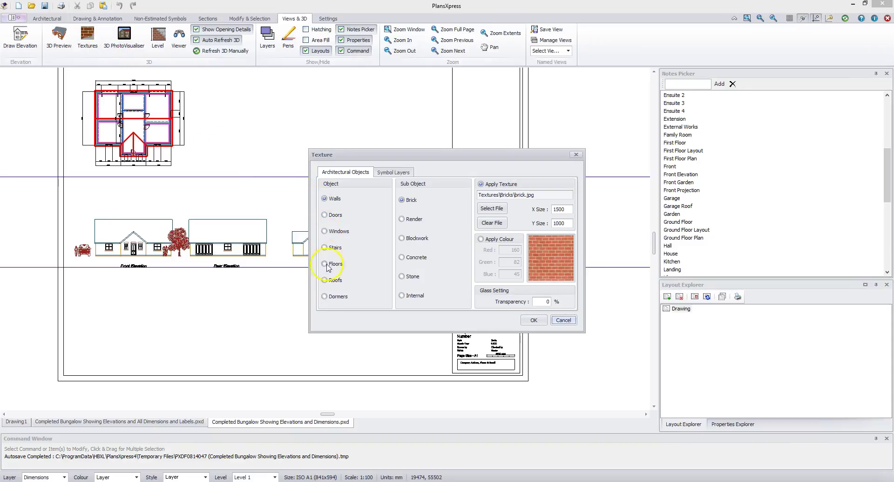
{"action": "left_click", "coordinate": [324, 280]}
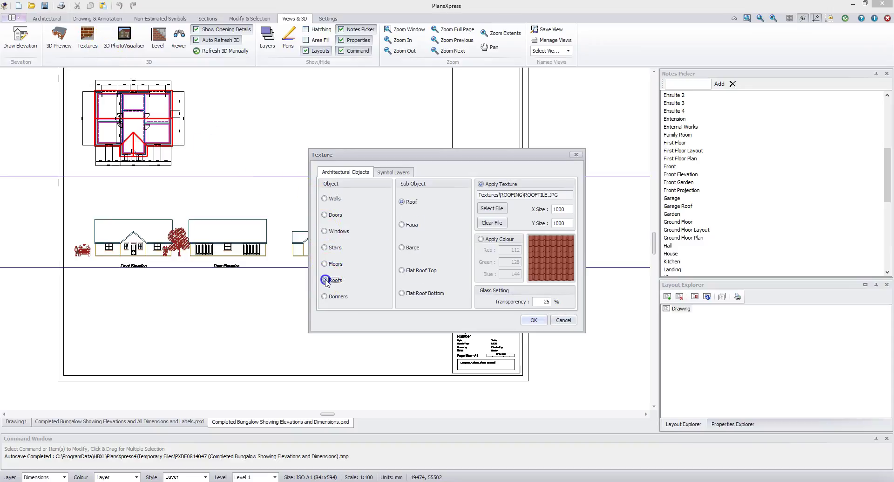
{"action": "left_click", "coordinate": [548, 259]}
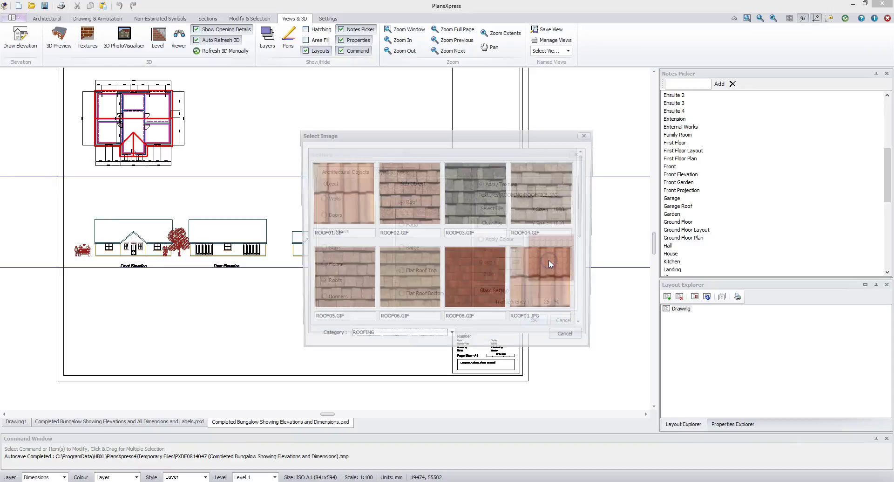
{"action": "left_click", "coordinate": [582, 264]}
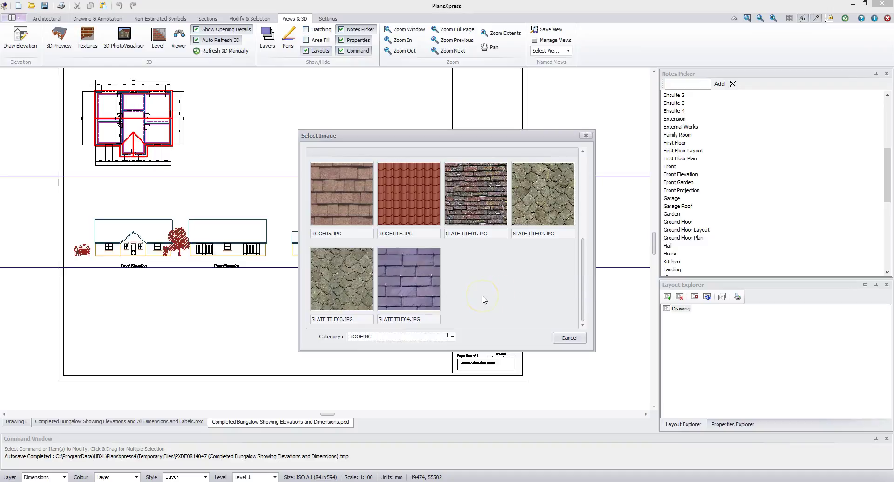
{"action": "left_click", "coordinate": [415, 282]}
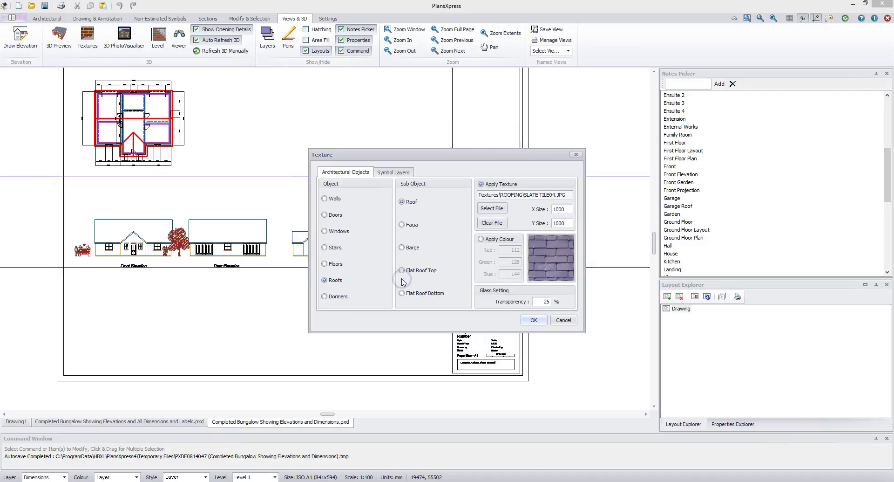
{"action": "left_click", "coordinate": [533, 320]}
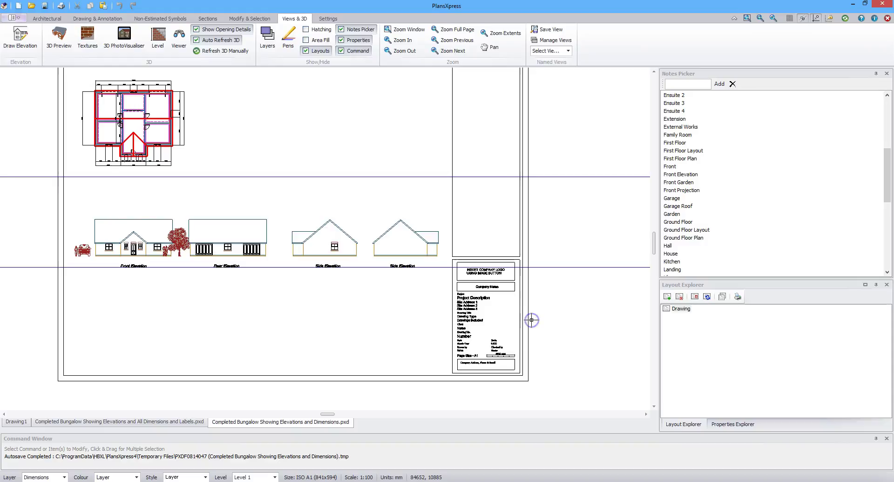
Open the textured 3D preview and inspect the bungalow's roof covering from the front
{"action": "left_click", "coordinate": [56, 40]}
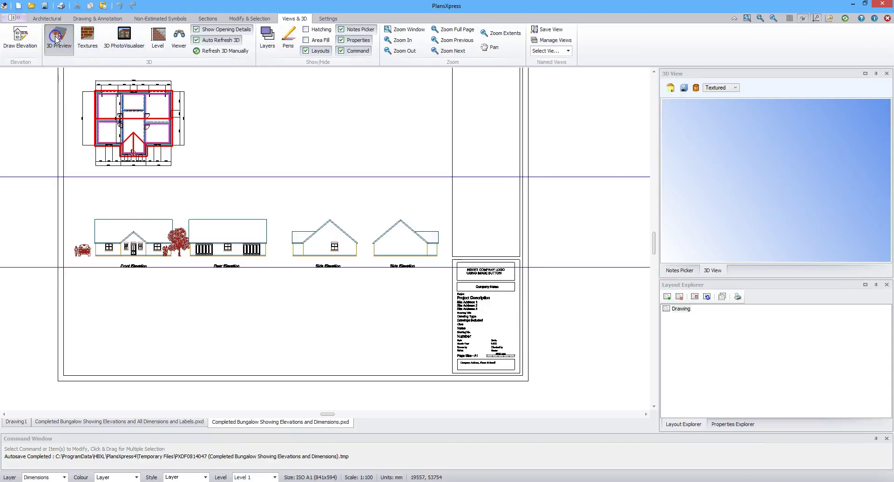
{"action": "mouse_move", "coordinate": [779, 205]}
{"action": "left_mouse_down"}
{"action": "mouse_move", "coordinate": [733, 210]}
{"action": "mouse_move", "coordinate": [766, 209]}
{"action": "left_mouse_up"}
{"action": "scroll", "coordinate": [790, 199], "scroll_direction": "up", "scroll_amount": 10}
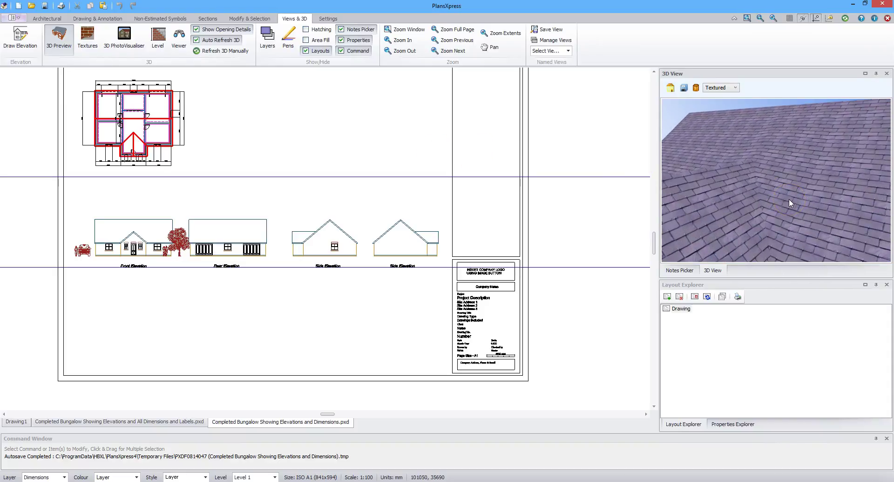
{"action": "scroll", "coordinate": [789, 198], "scroll_direction": "down", "scroll_amount": 5}
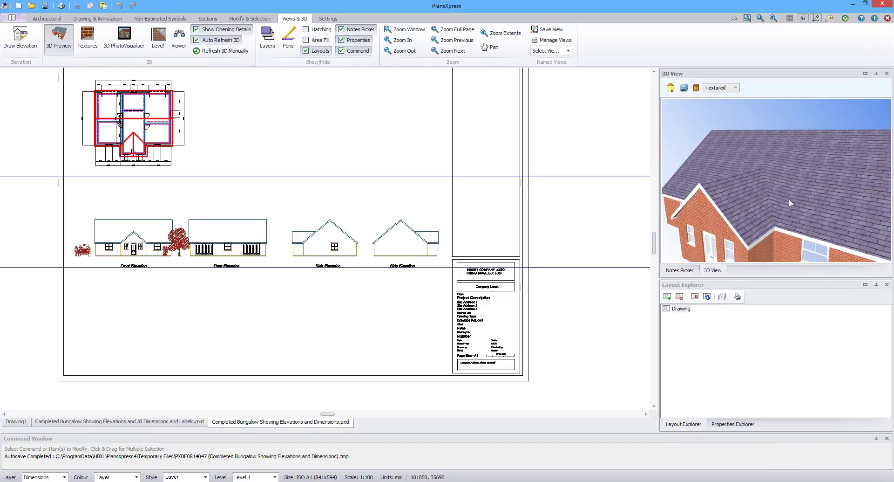